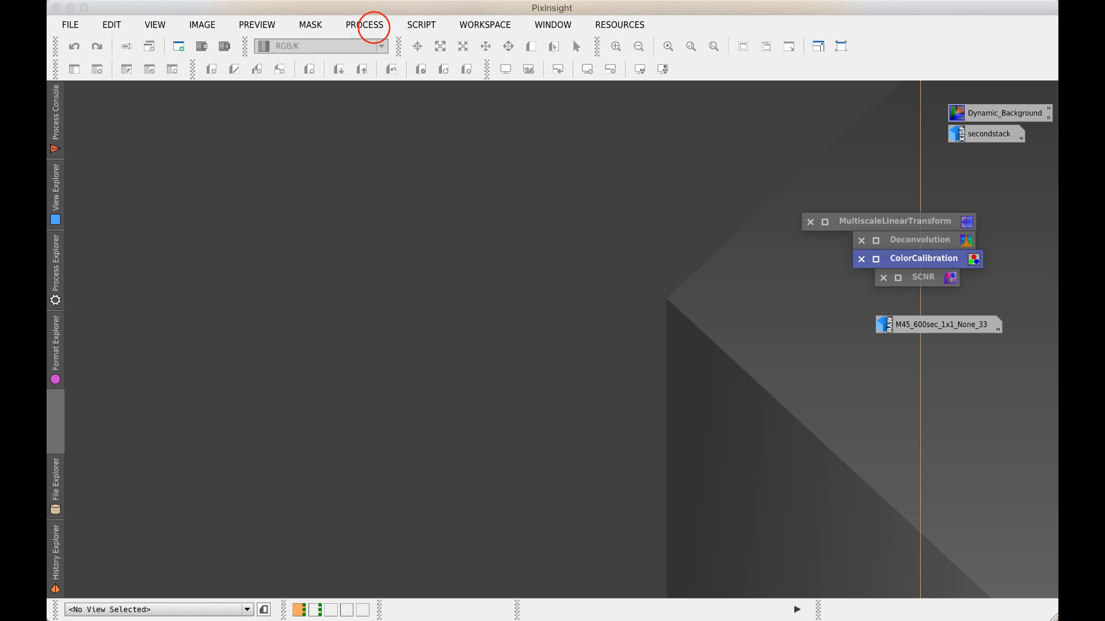
Open the ImageIntegration process and place its window over the empty middle of the workspace.
left_click(369, 25)
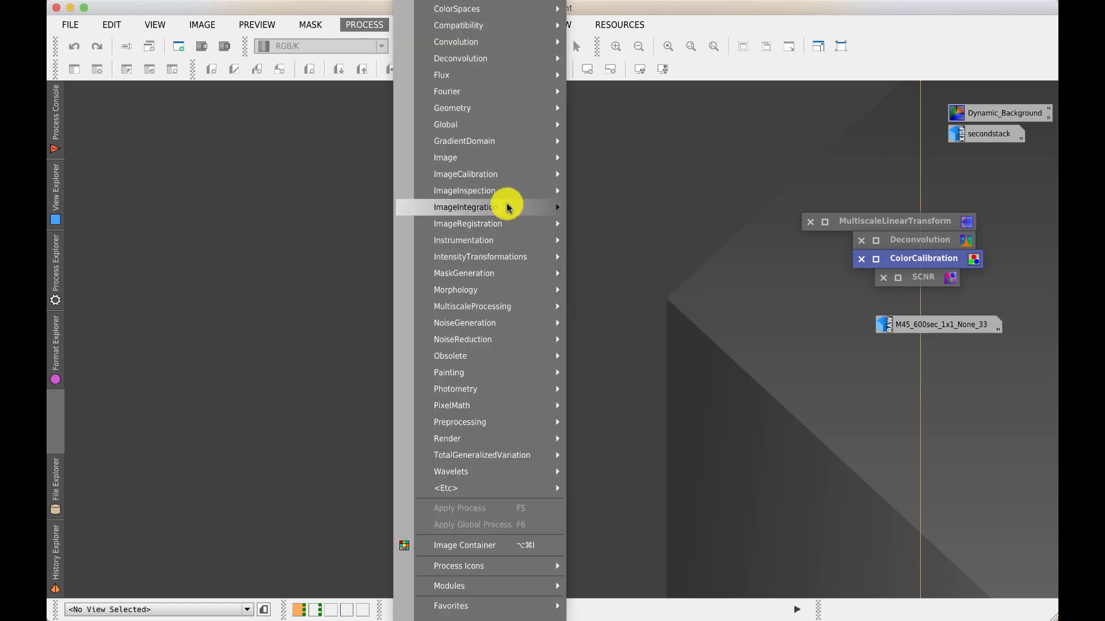
mouse_move(503, 207)
left_click(630, 263)
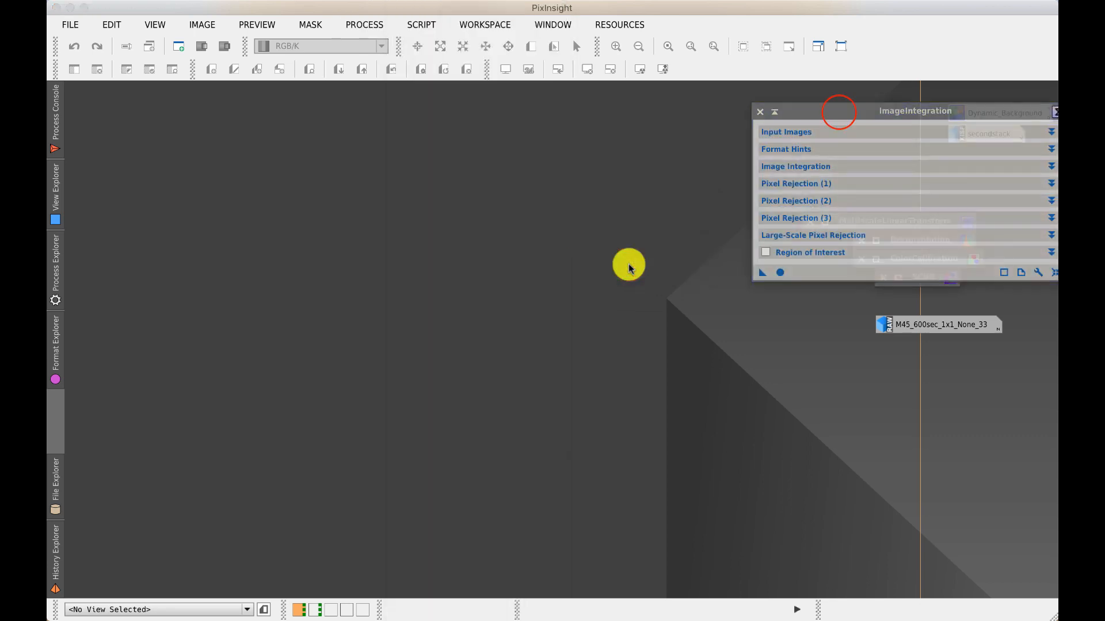
left_click_drag(839, 113, 574, 153)
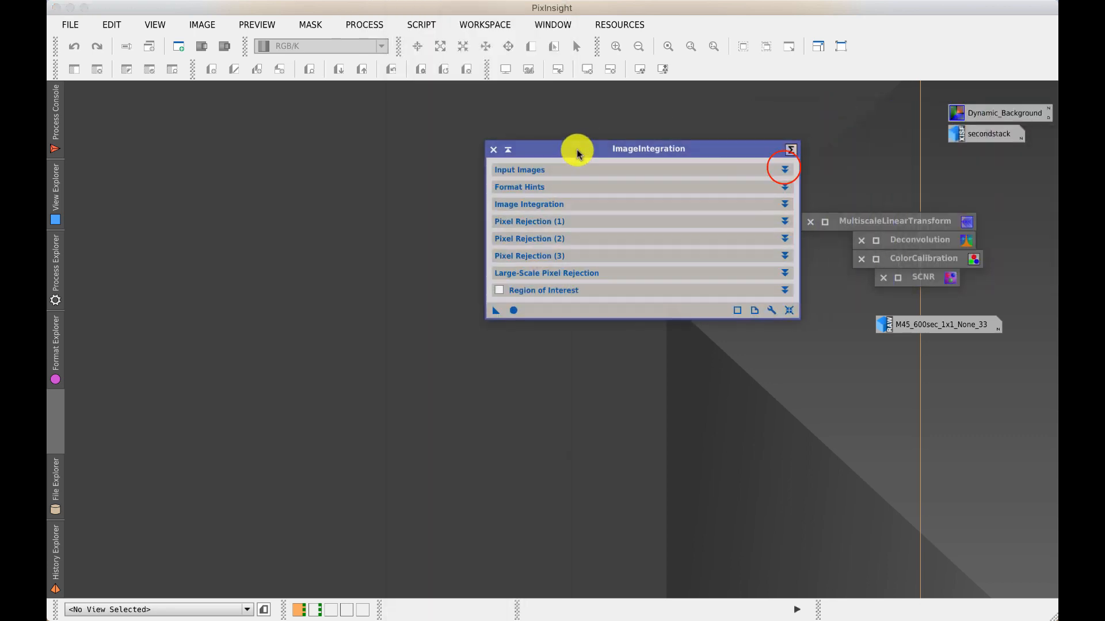
Review the registered frames in the Input Images list and the Format Hints settings.
left_click(784, 169)
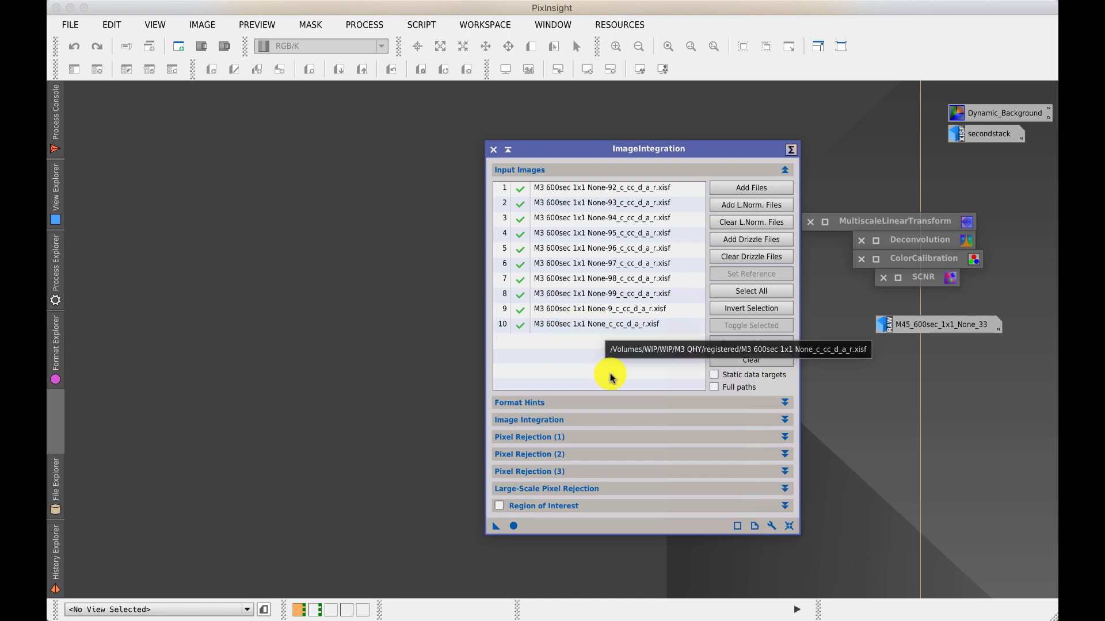
left_click(784, 170)
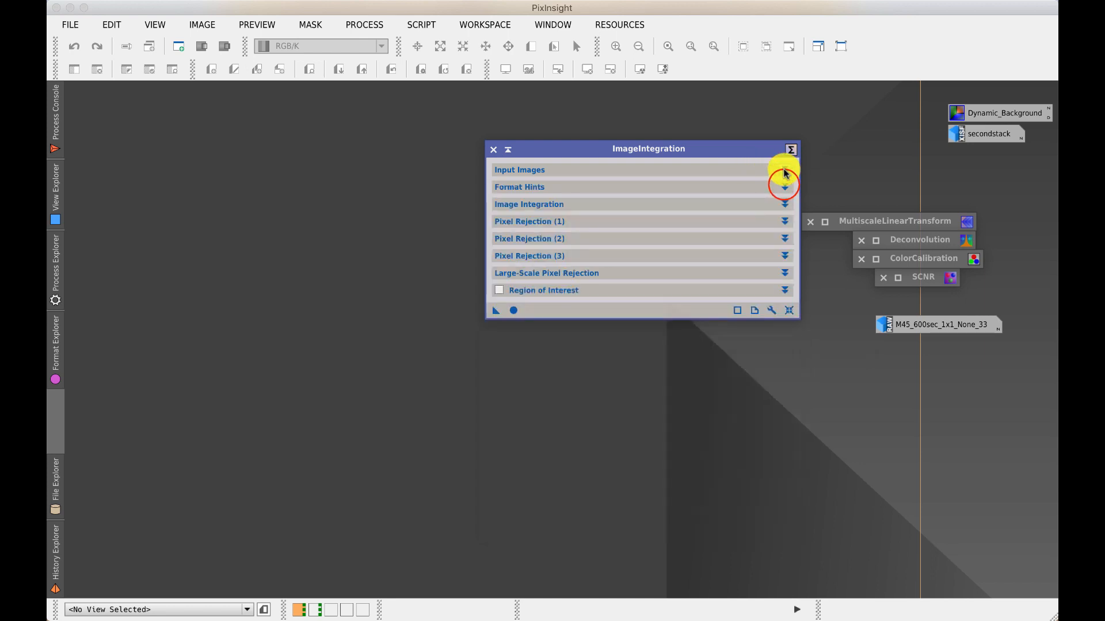
left_click(785, 187)
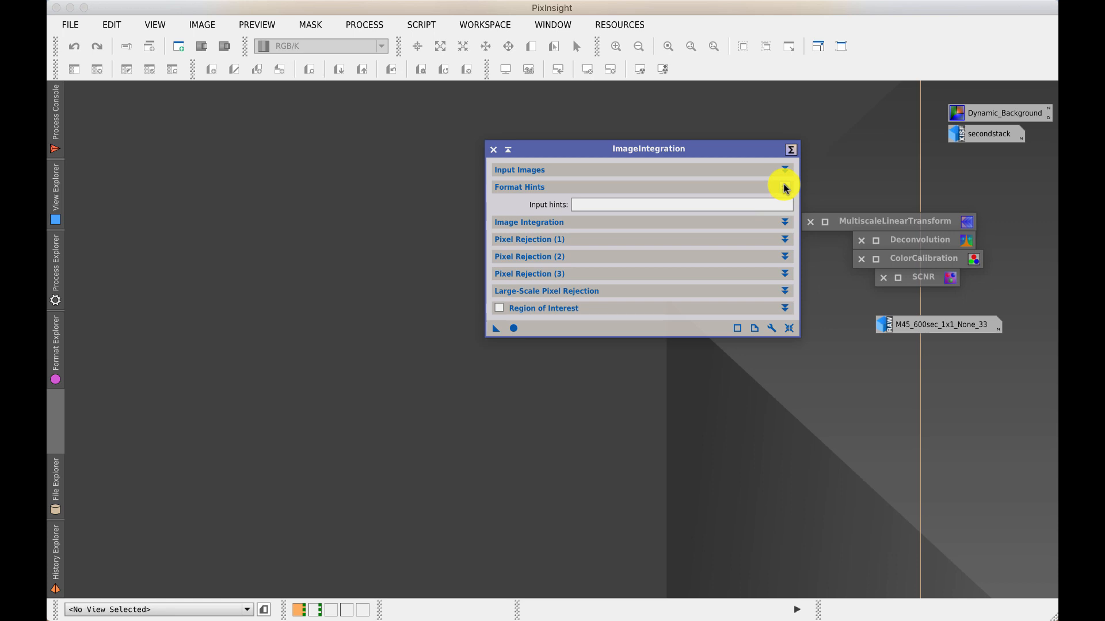
left_click(785, 187)
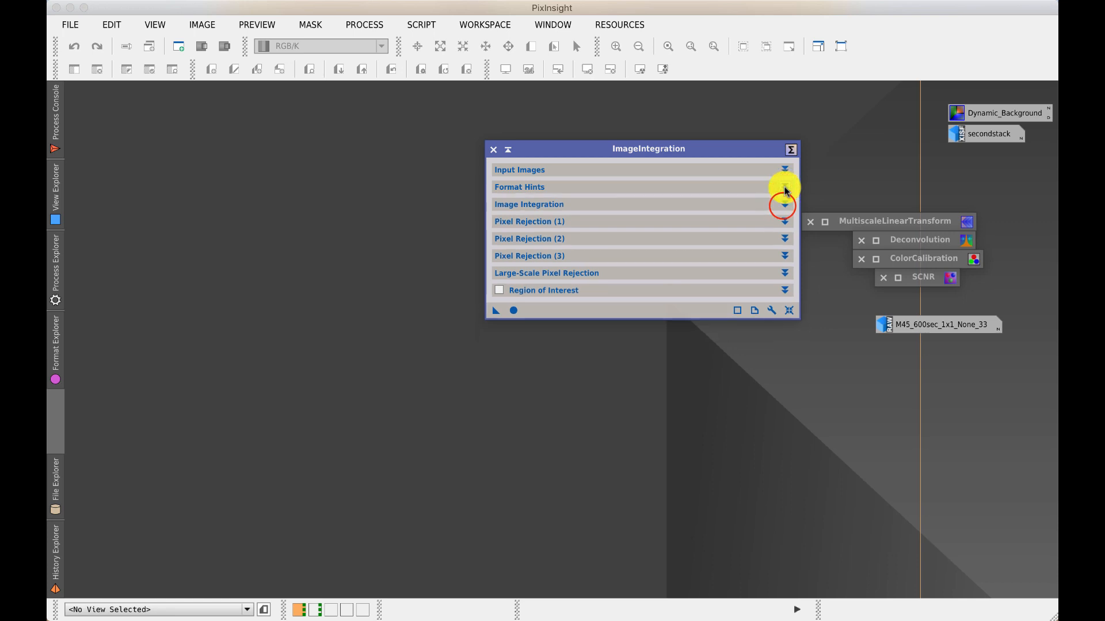
Review the available combination methods in the Image Integration settings, keeping Average selected.
left_click(783, 205)
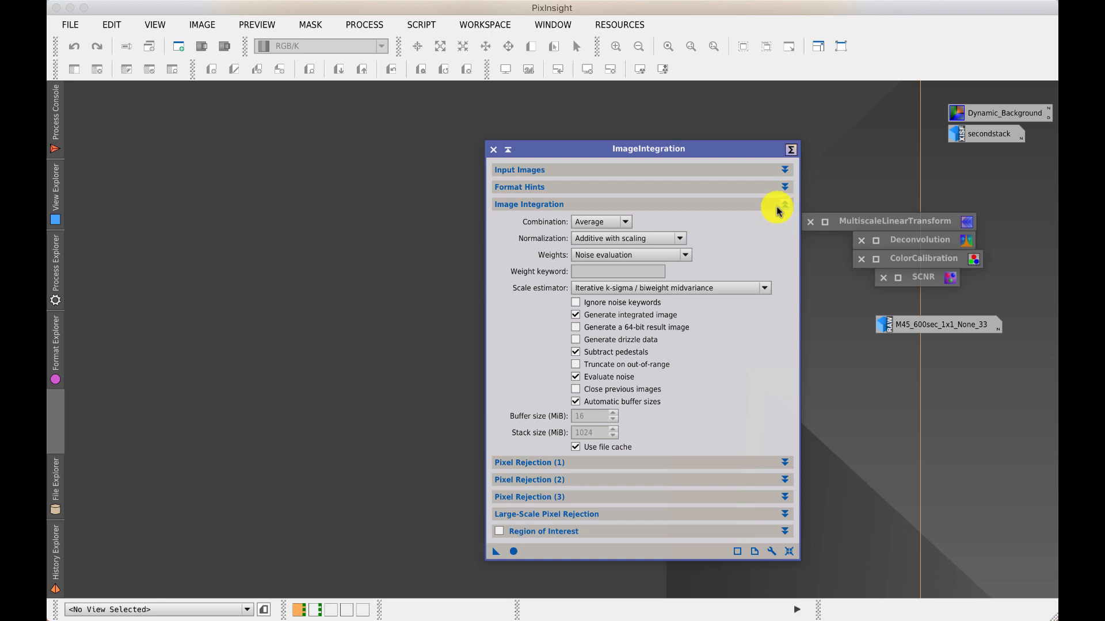
left_click(607, 224)
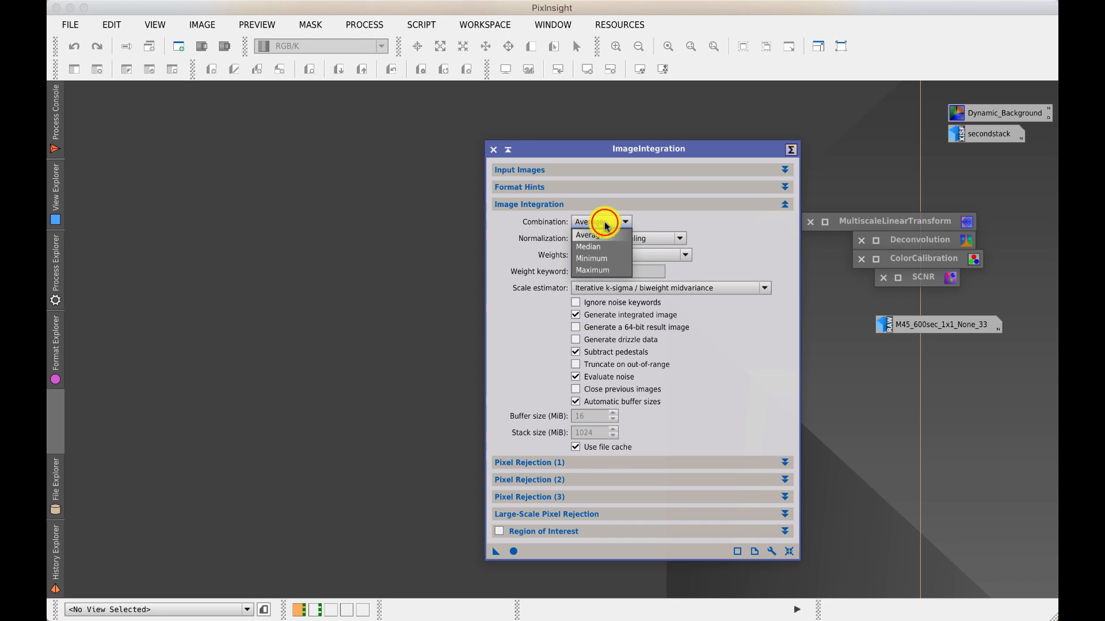
left_click(607, 226)
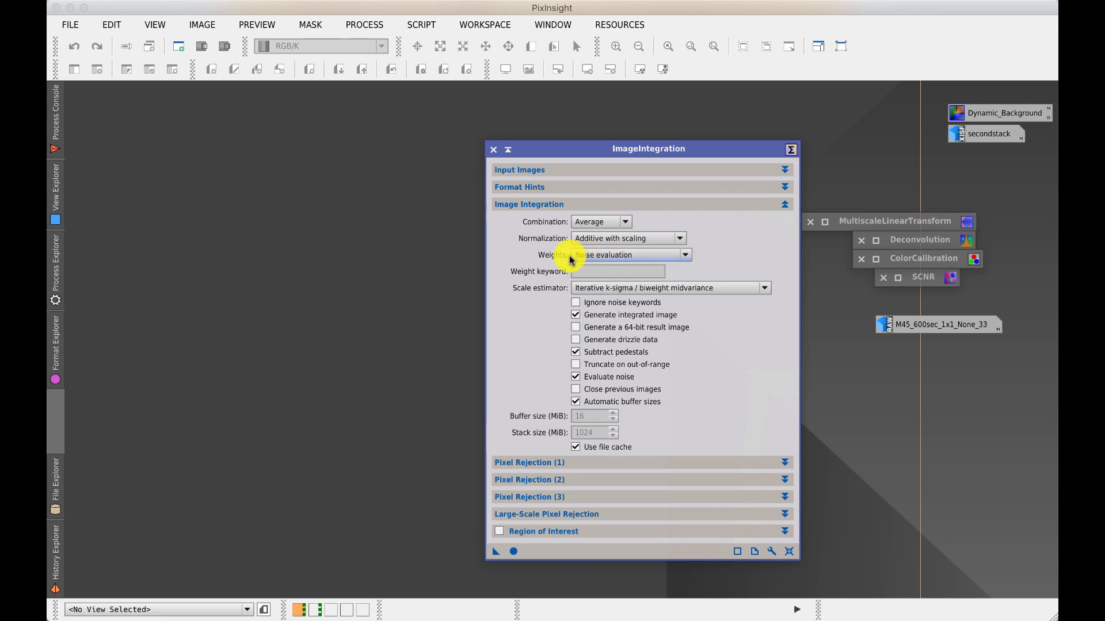
Try FITS keyword as the weighting criterion, restore Noise evaluation, and collapse the Image Integration settings.
left_click(620, 260)
left_click(612, 338)
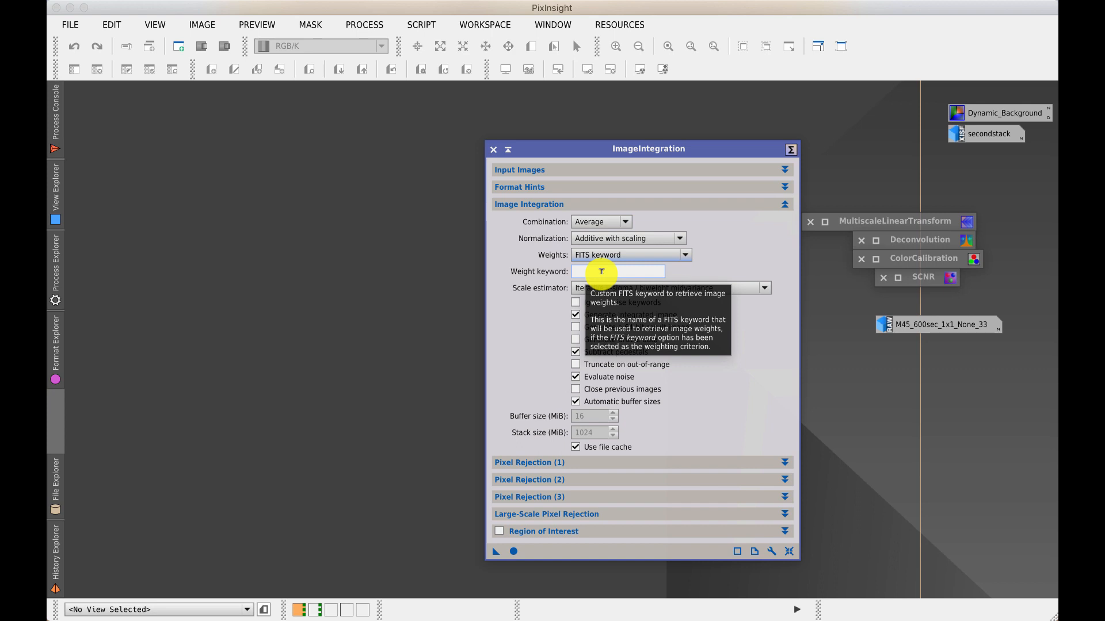
left_click(661, 256)
left_click(604, 289)
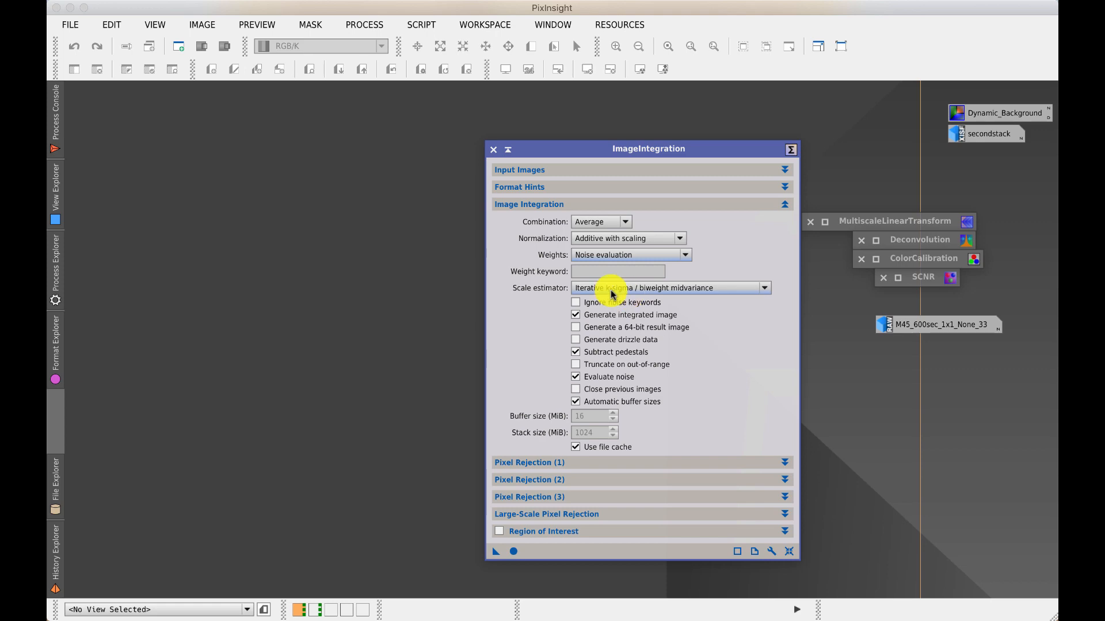
mouse_move(611, 293)
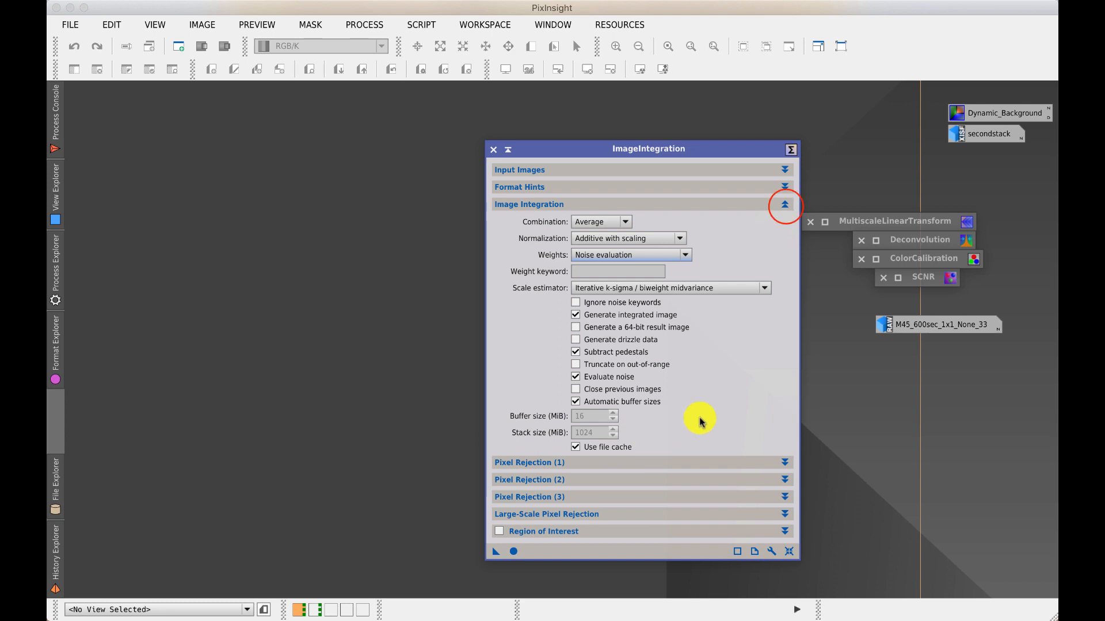
left_click(785, 205)
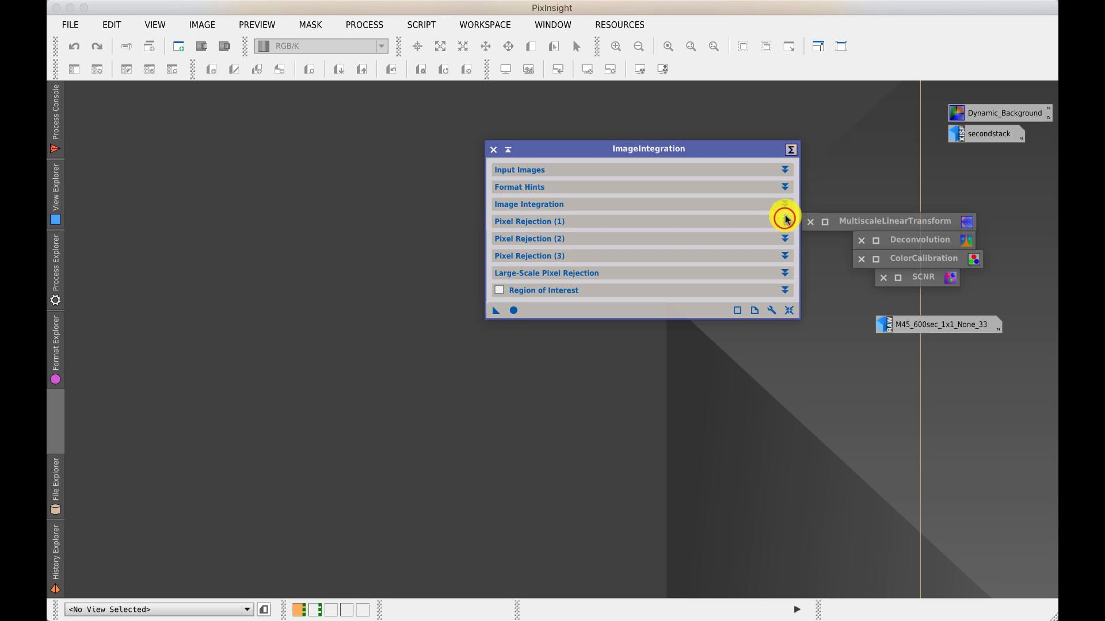
Examine the rejection algorithm, normalization and clipping options under Pixel Rejection (1).
left_click(785, 221)
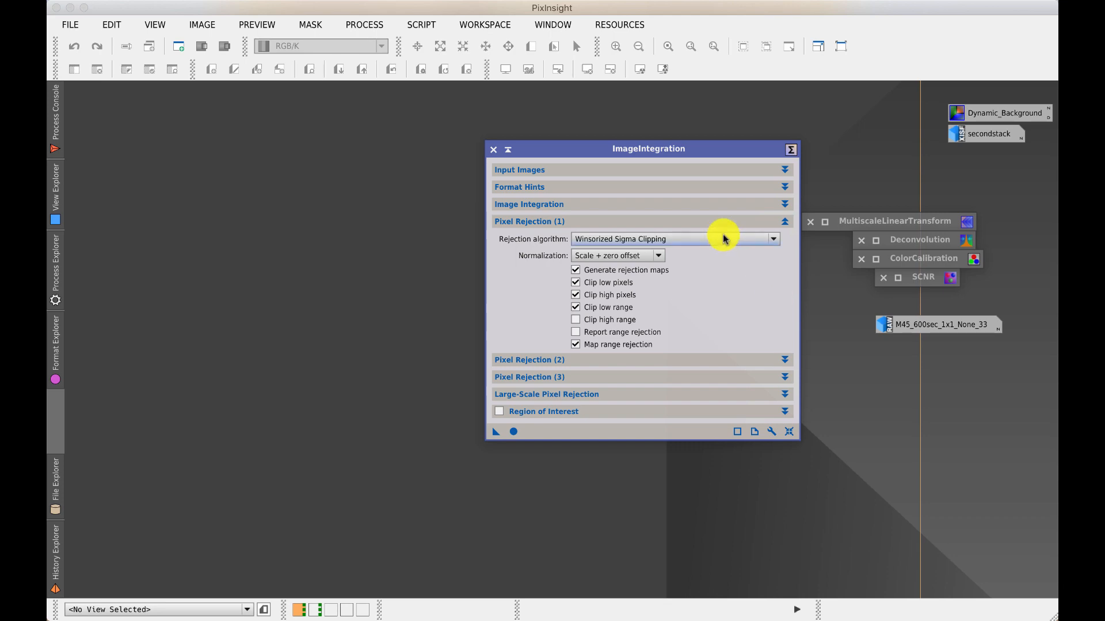
mouse_move(723, 238)
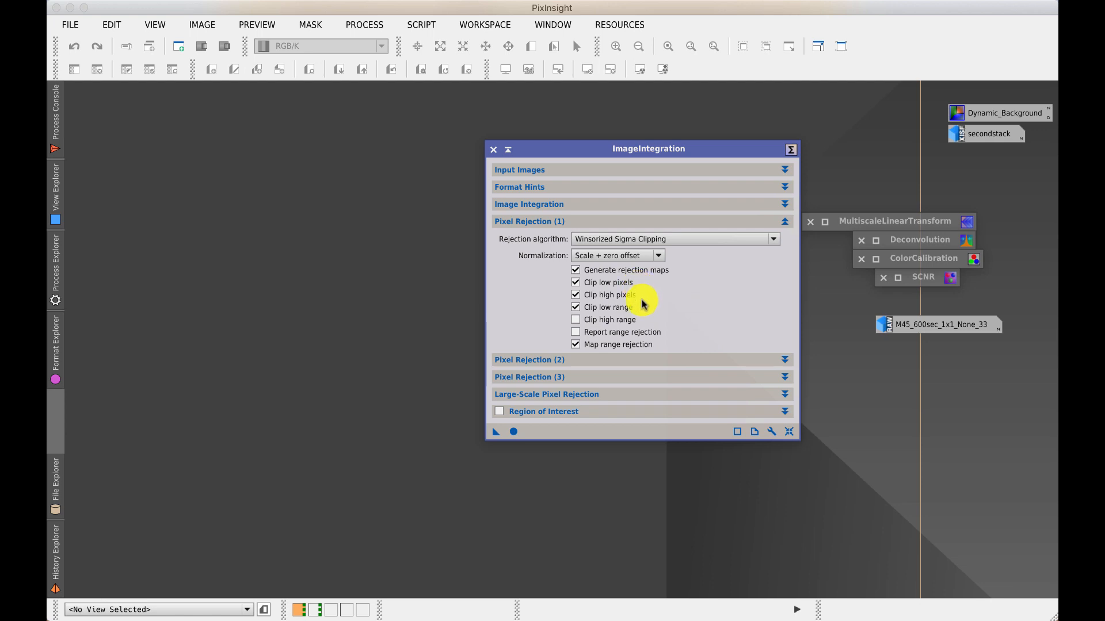
left_click(784, 222)
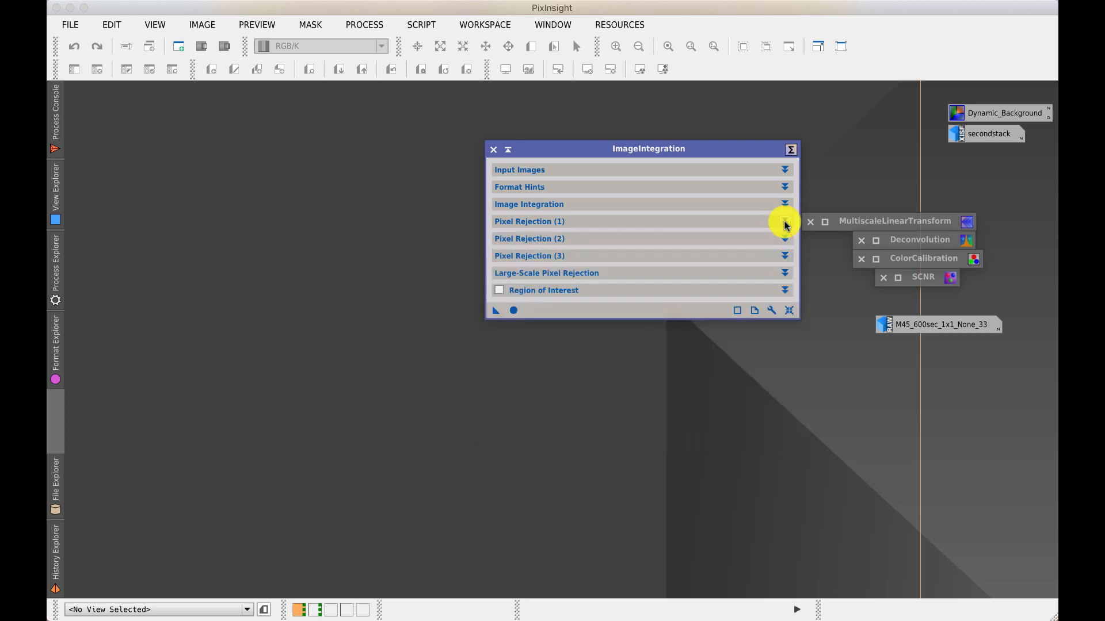
Set Sigma low to 3.300 and Sigma high to 3.400 in the Pixel Rejection (2) settings.
left_click(785, 239)
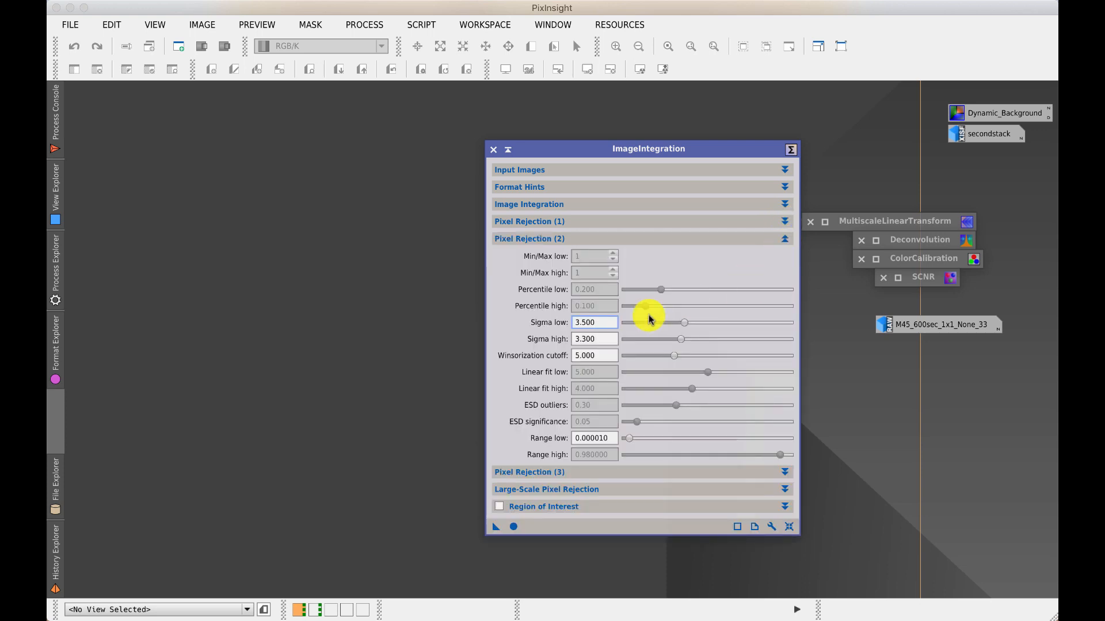
mouse_move(685, 321)
left_mouse_down()
mouse_move(666, 323)
mouse_move(685, 322)
left_mouse_up()
left_click_drag(677, 325, 680, 327)
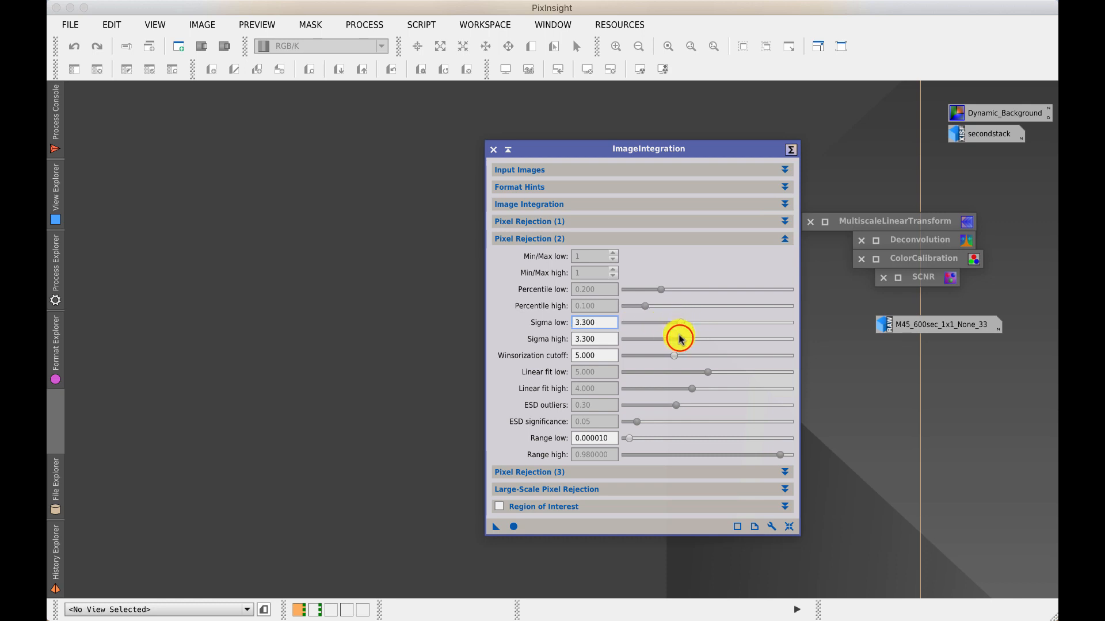
mouse_move(679, 339)
left_mouse_down()
mouse_move(698, 338)
mouse_move(681, 342)
left_mouse_up()
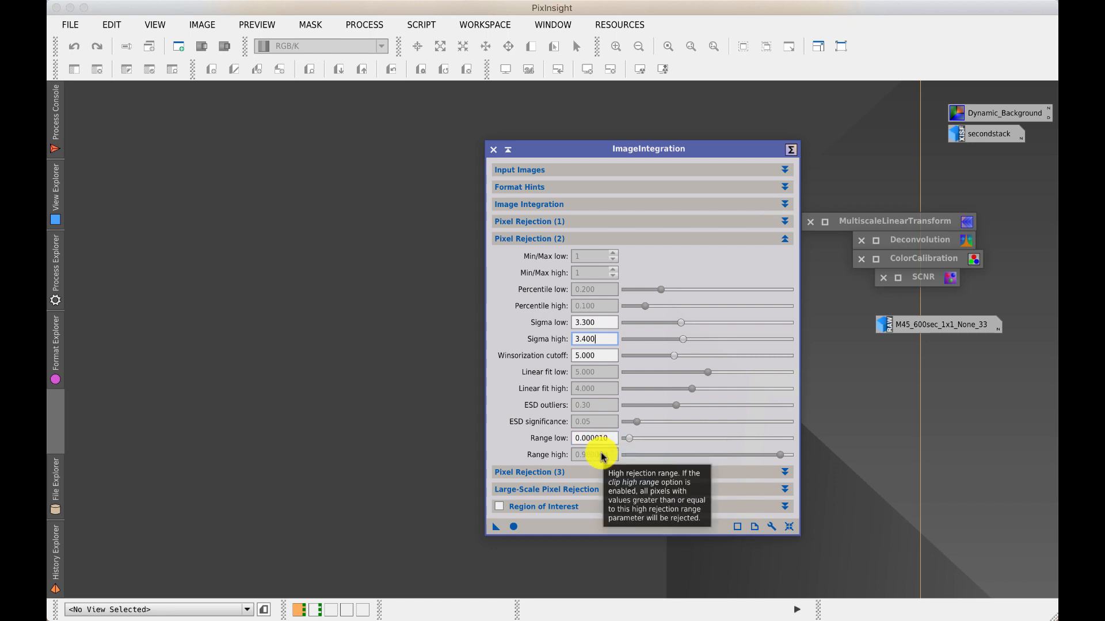
left_click(785, 238)
Check the CCD noise parameters in Pixel Rejection (3) and the Large-Scale Pixel Rejection options.
left_click(784, 258)
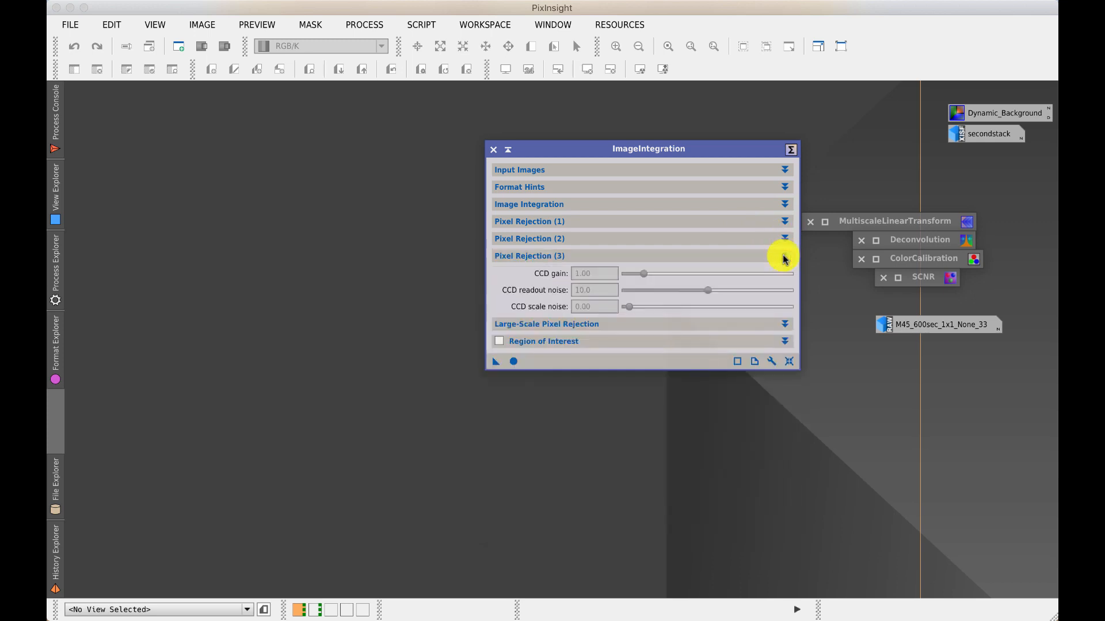
left_click(785, 258)
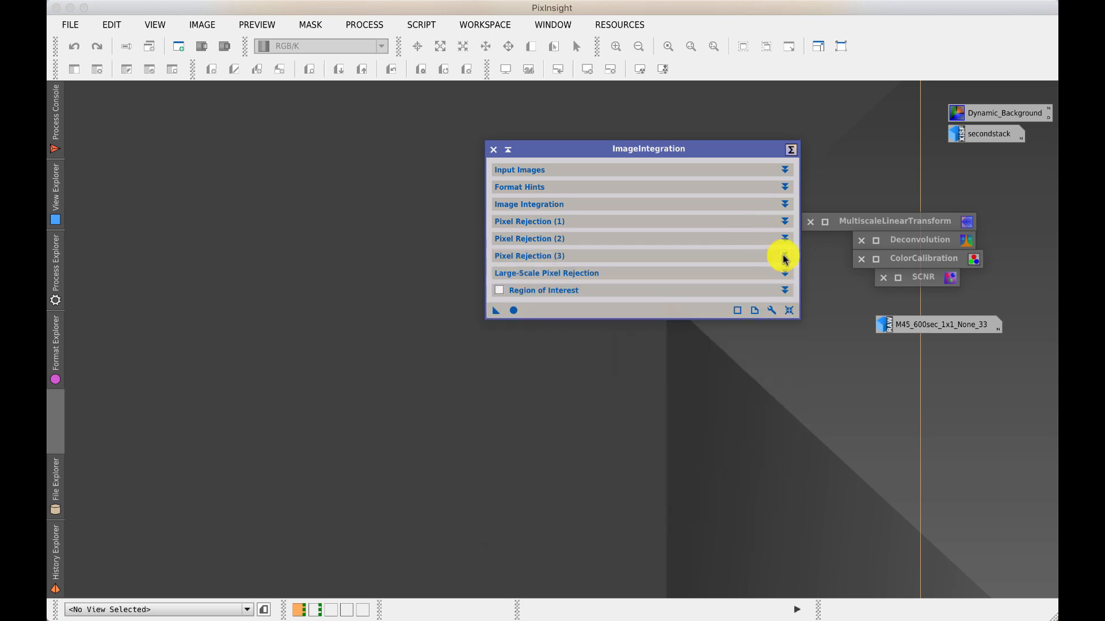
left_click(785, 274)
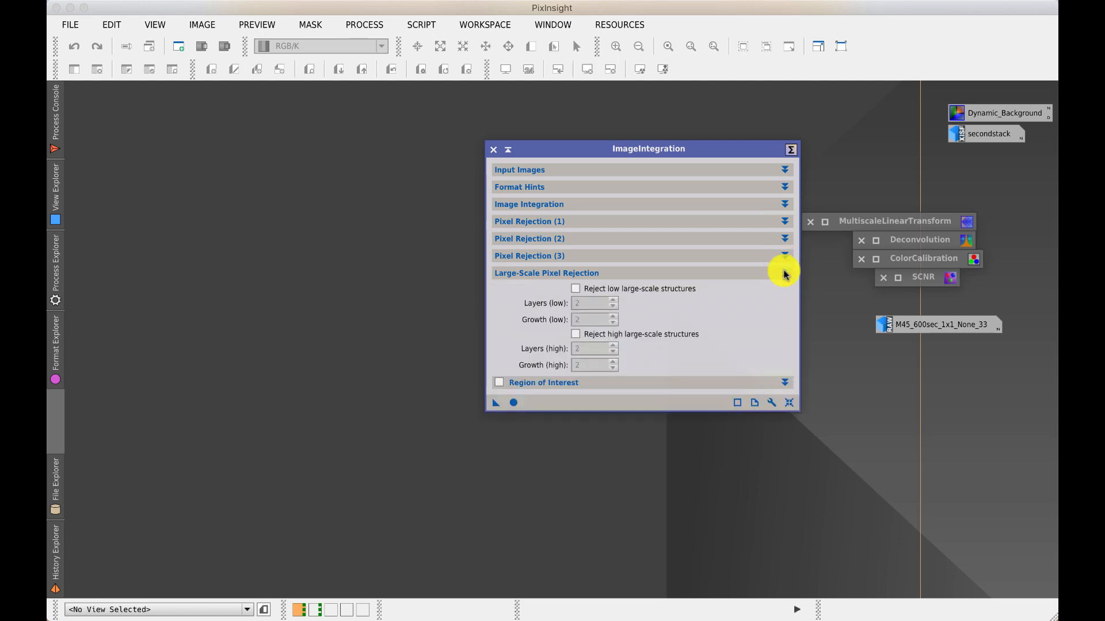
left_click(784, 273)
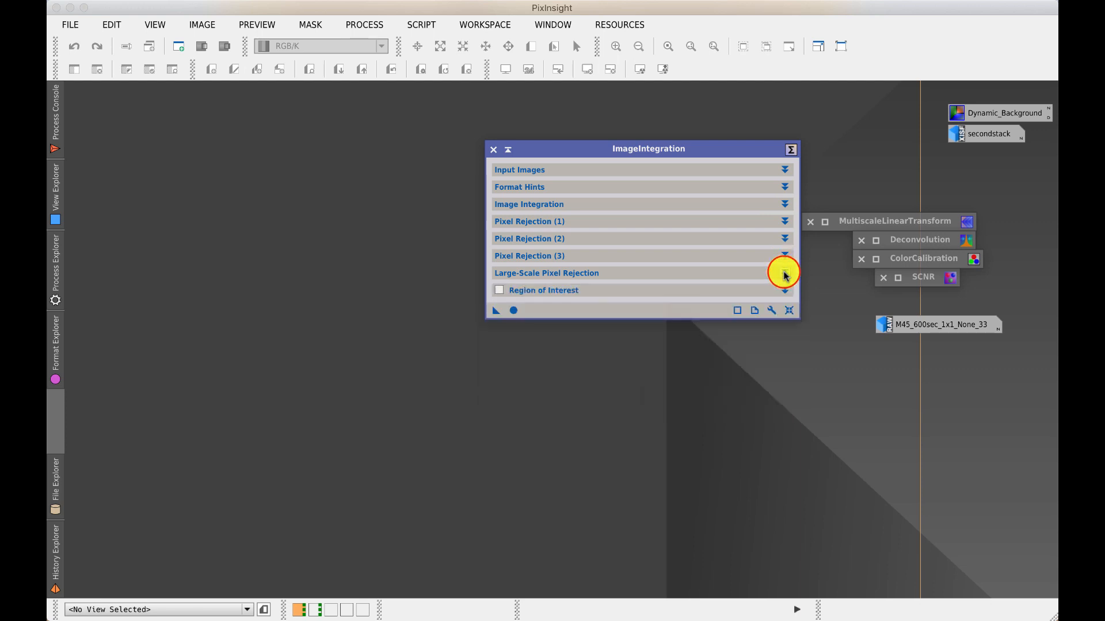
Run the integration globally on the listed frames, and shade the ImageIntegration window clear of the resulting images.
left_click(514, 311)
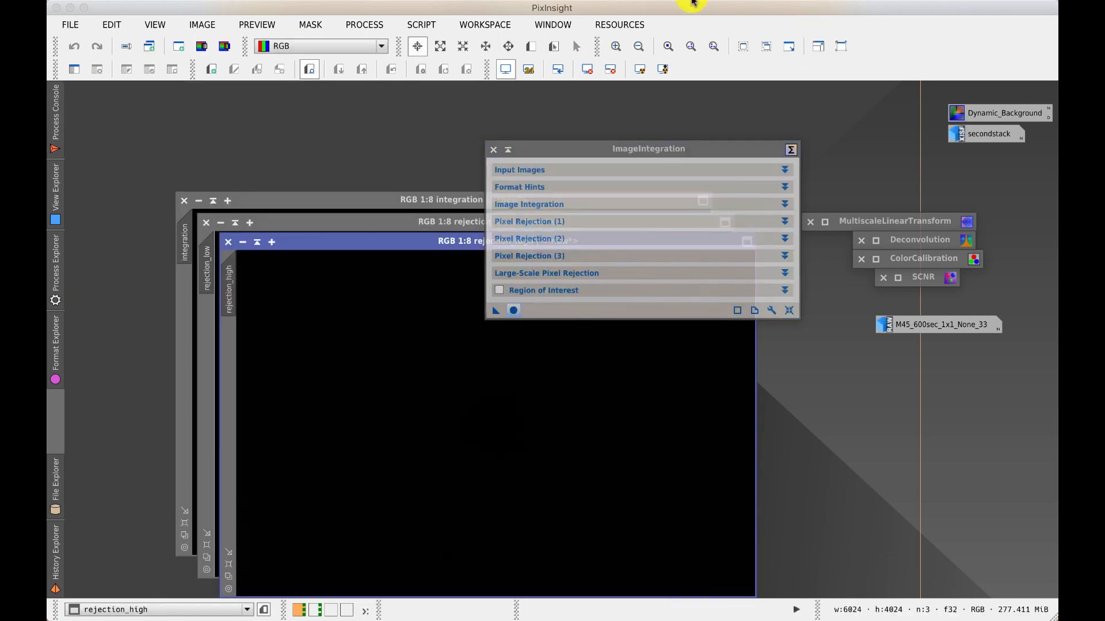
left_click_drag(513, 151, 756, 125)
left_click(756, 125)
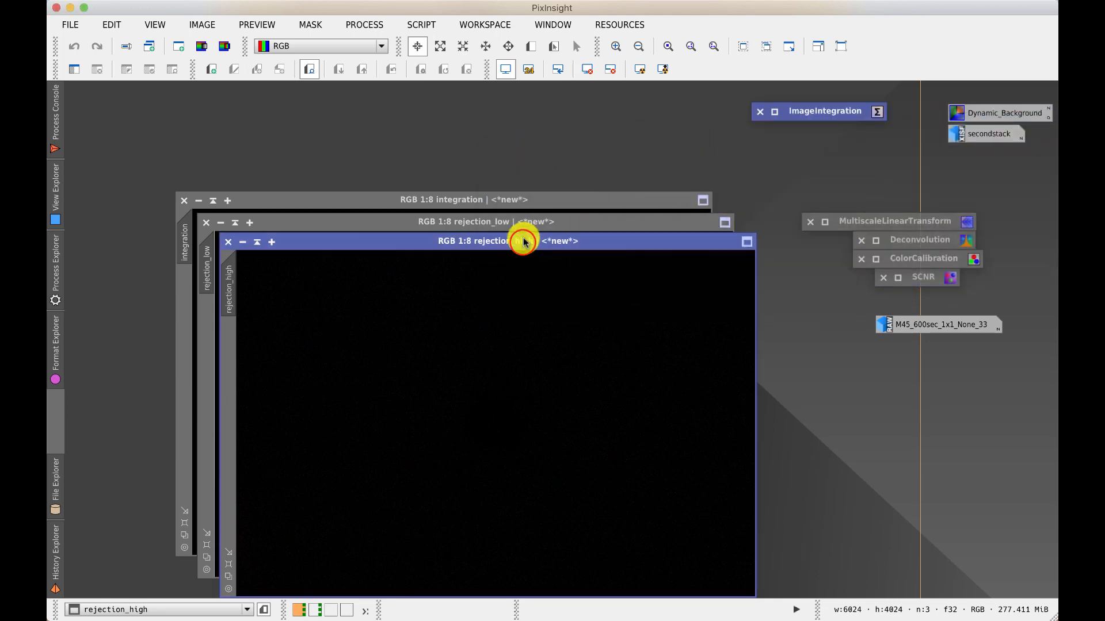
Auto-stretch the rejection_high map to inspect the rejected pixels, and close it.
left_click_drag(522, 241, 530, 114)
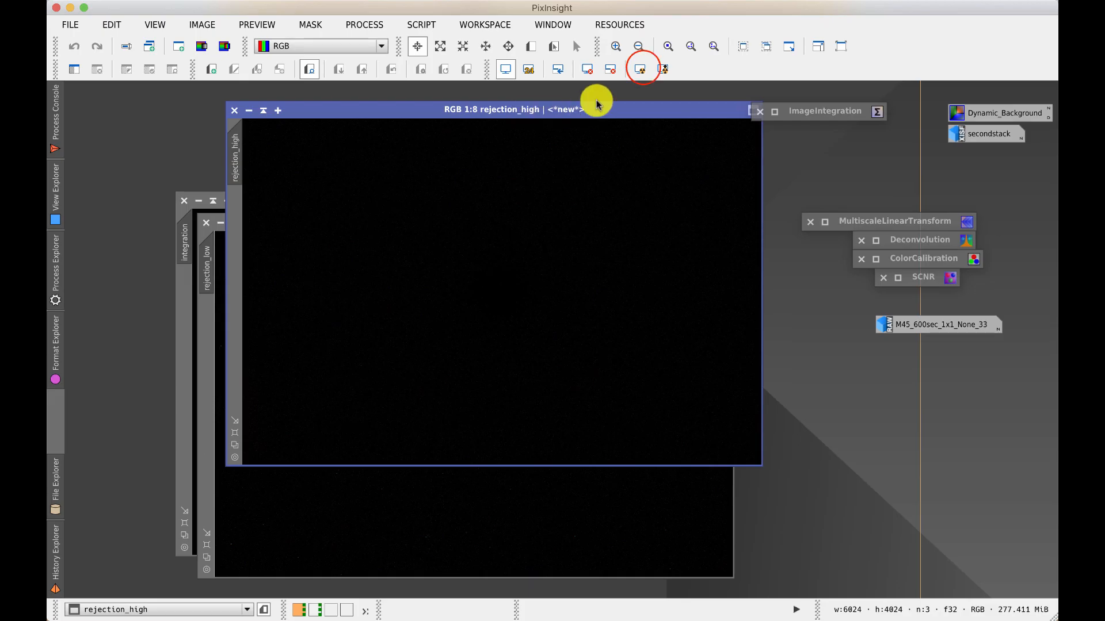
left_click(642, 69)
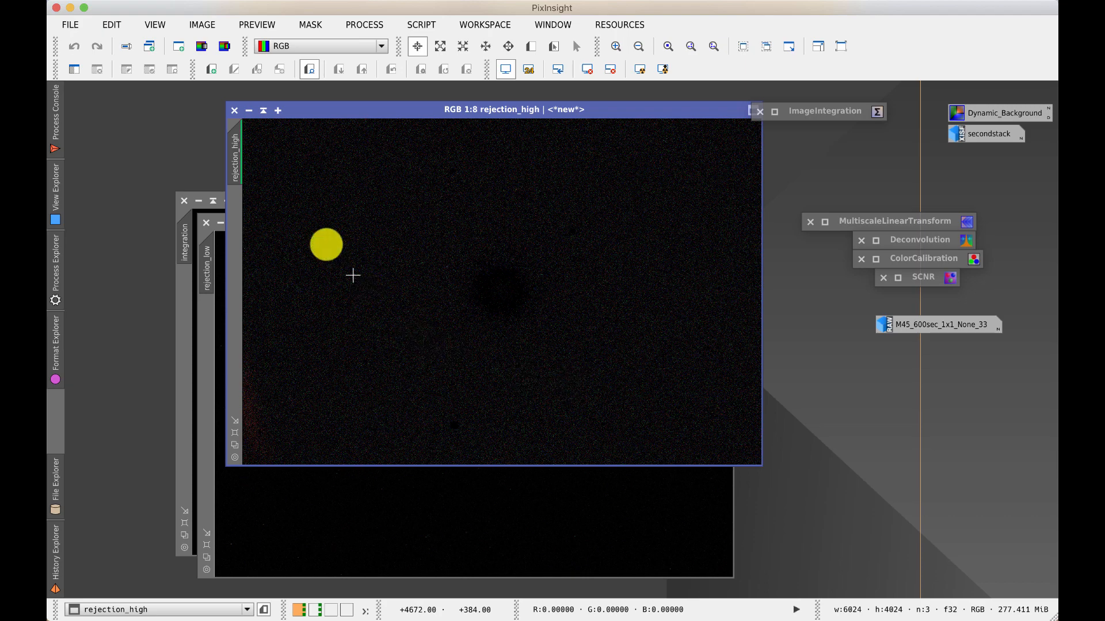
left_click(235, 110)
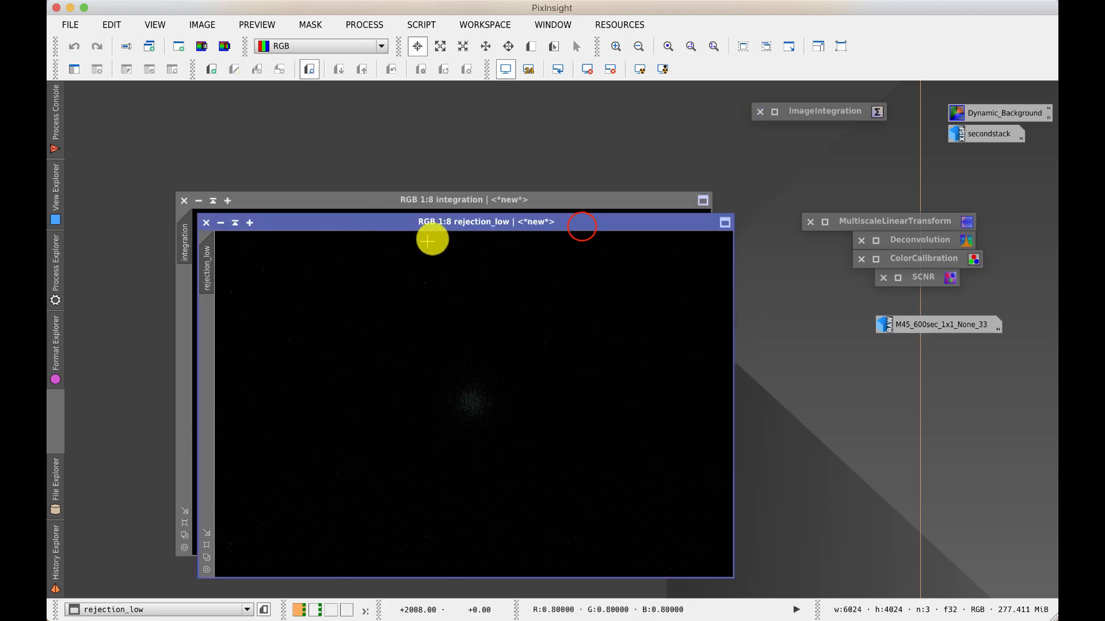
Apply an automatic screen stretch to the rejection_low map for inspection, and close that image.
left_click_drag(581, 229, 599, 171)
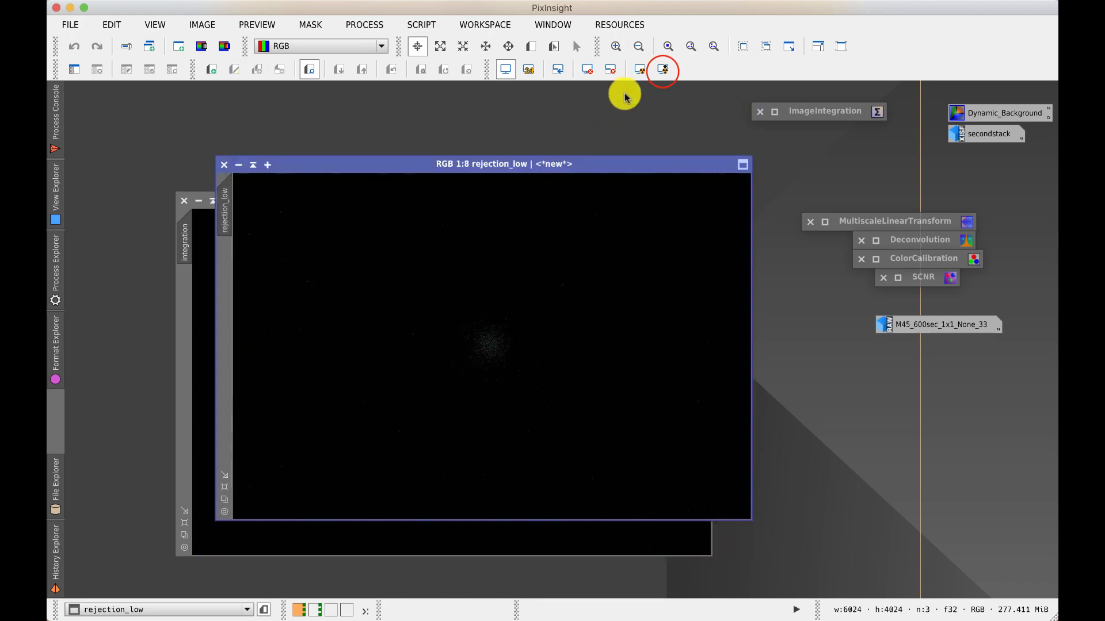
left_click(663, 72)
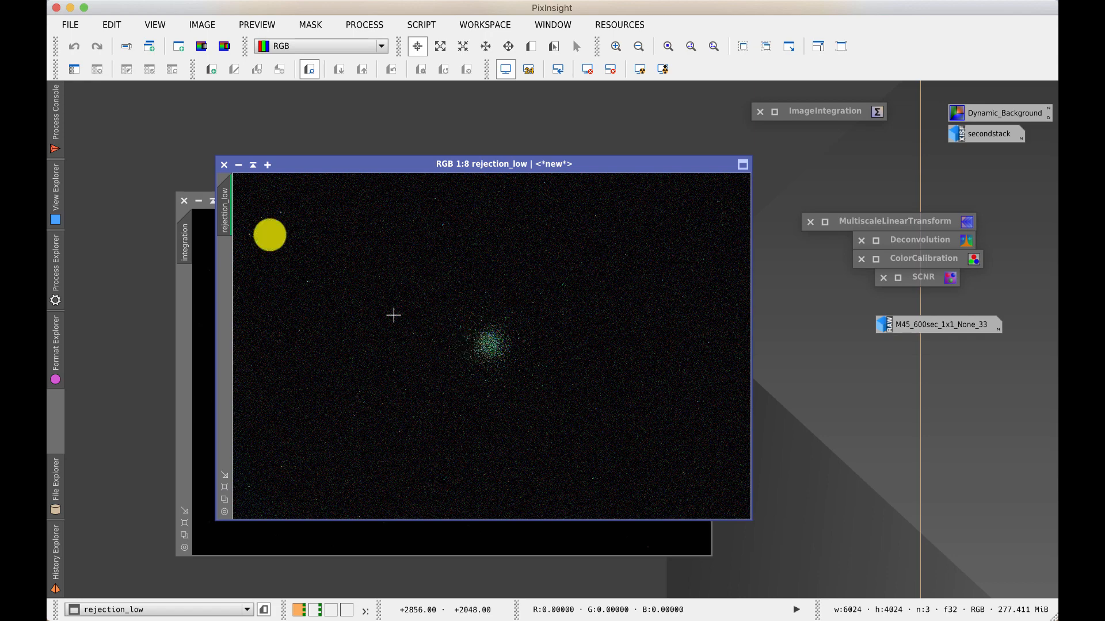
left_click(225, 166)
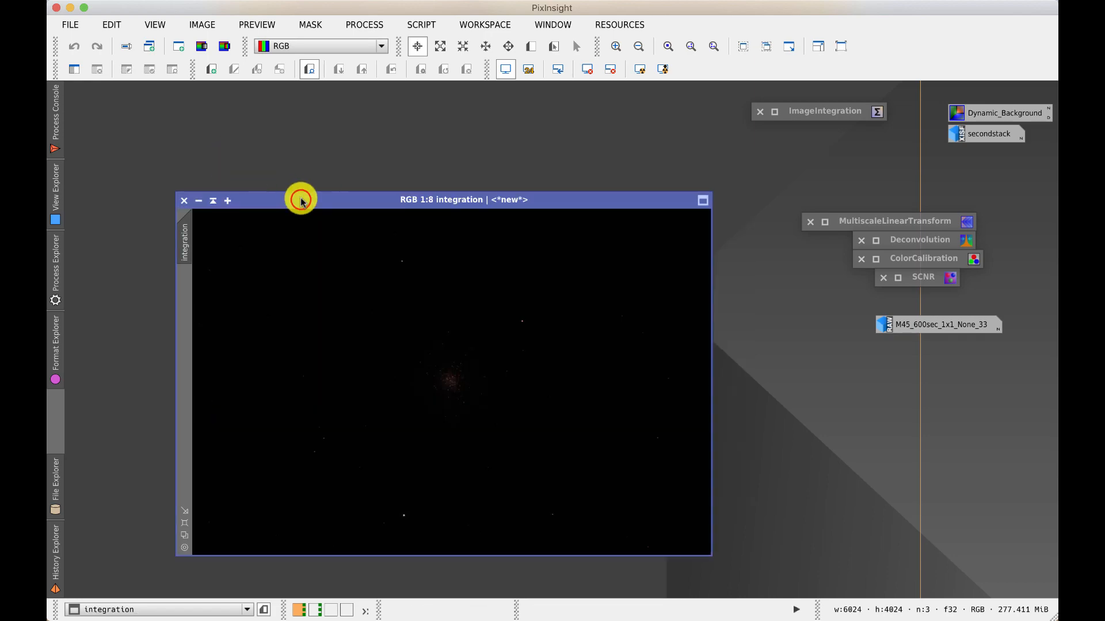
Auto-stretch the integration image and show the noise and rejection statistics in the Process Console.
left_click_drag(398, 200, 382, 163)
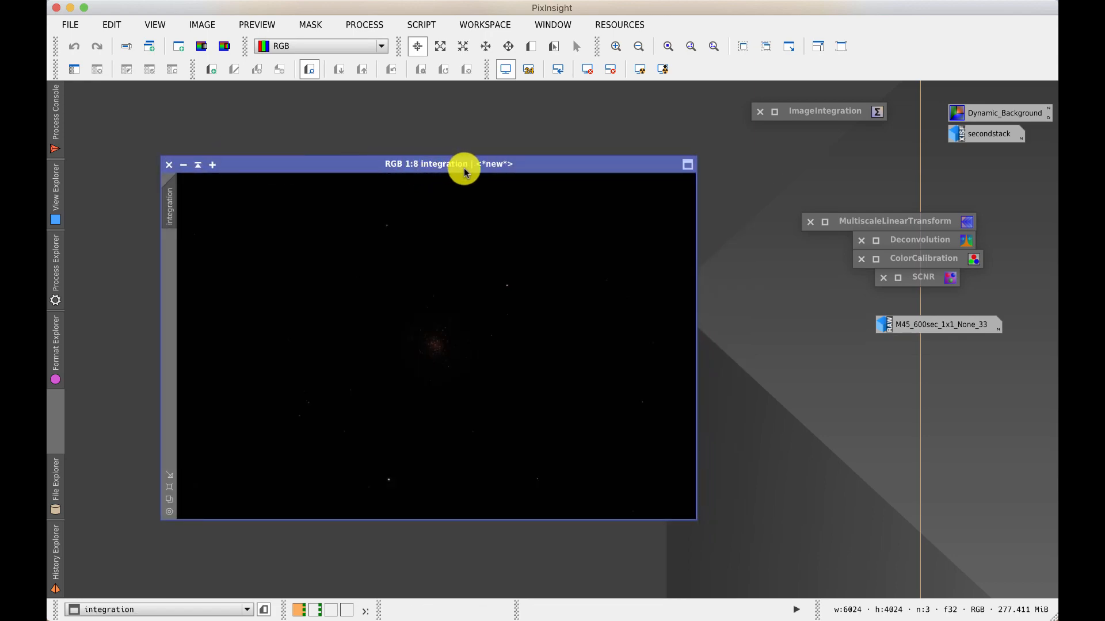
left_click(640, 69)
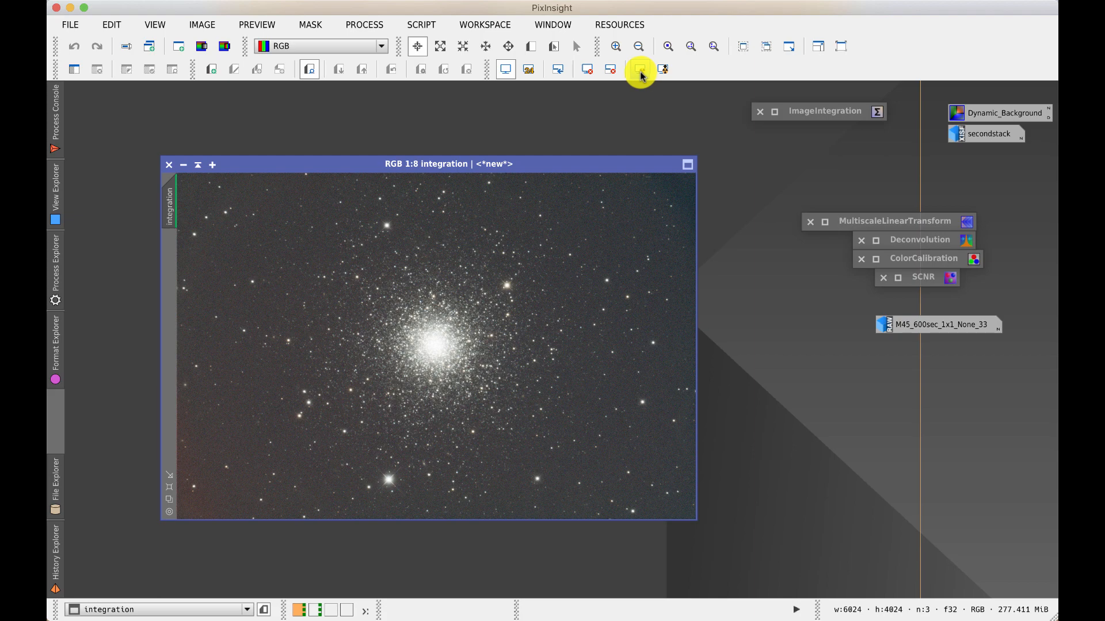
left_click(56, 118)
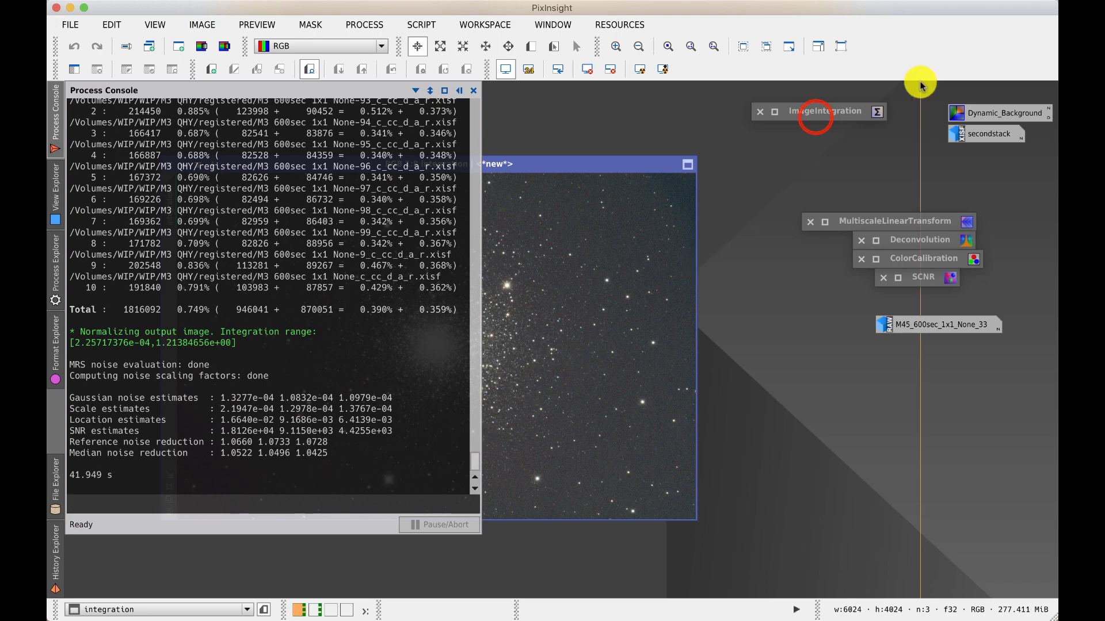
Raise the low and high sigma thresholds for pixel rejection in ImageIntegration, and run the integration again.
left_click(814, 120)
double_click(813, 124)
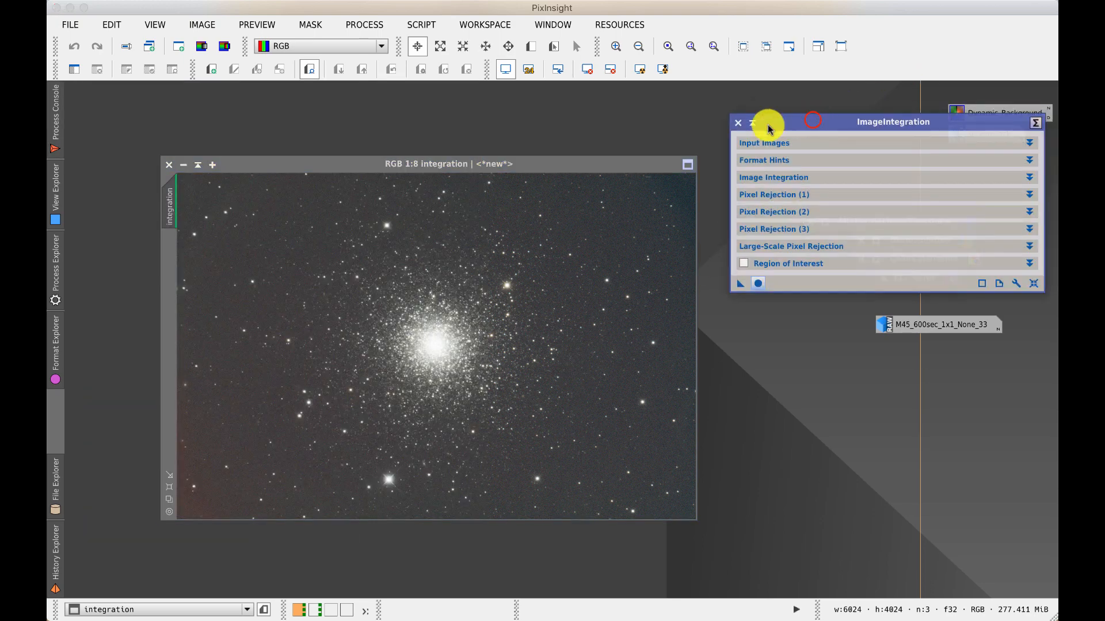
left_click_drag(769, 124, 498, 131)
left_click(710, 215)
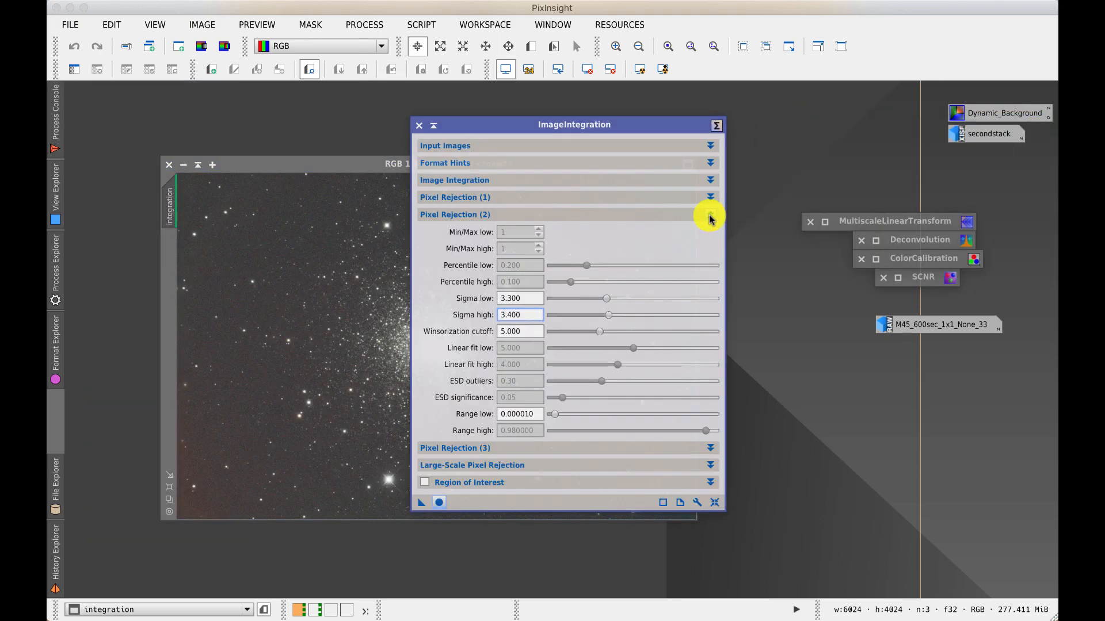
left_click(500, 315)
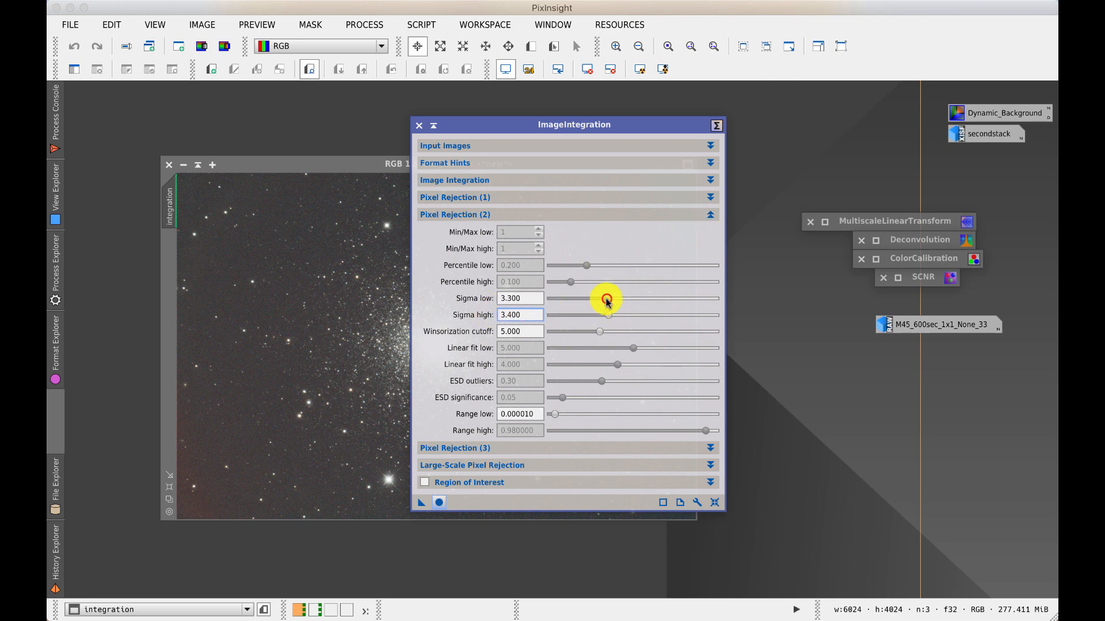
left_click_drag(606, 298, 628, 314)
left_click_drag(421, 502, 439, 502)
left_click(439, 502)
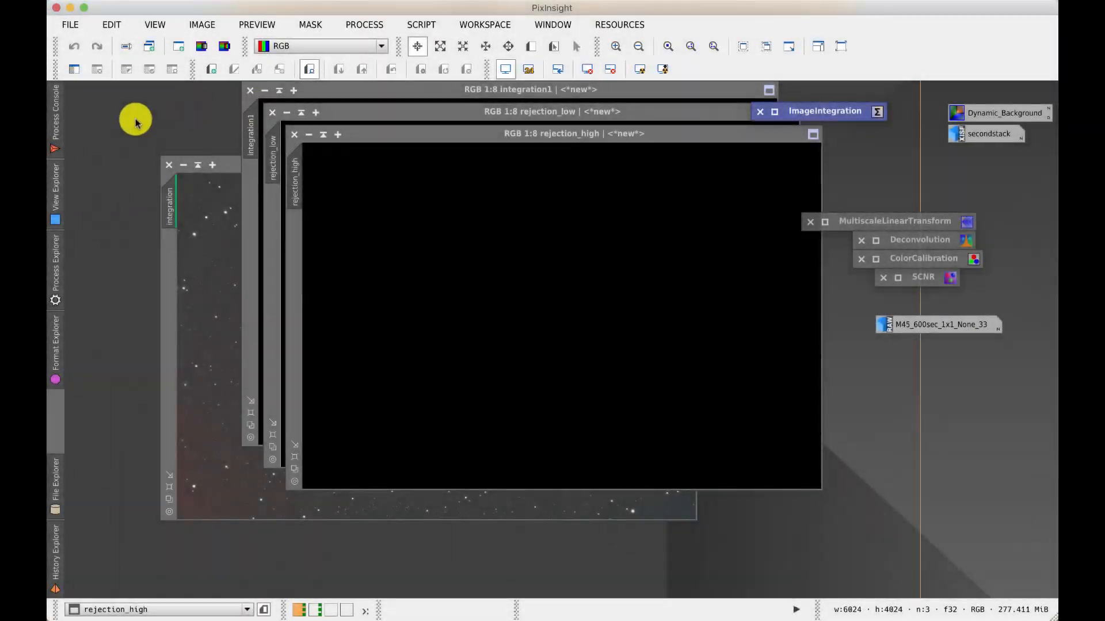
Review the new run's rejection and noise statistics in the Process Console, and close all the rejection map and integration images.
left_click(56, 119)
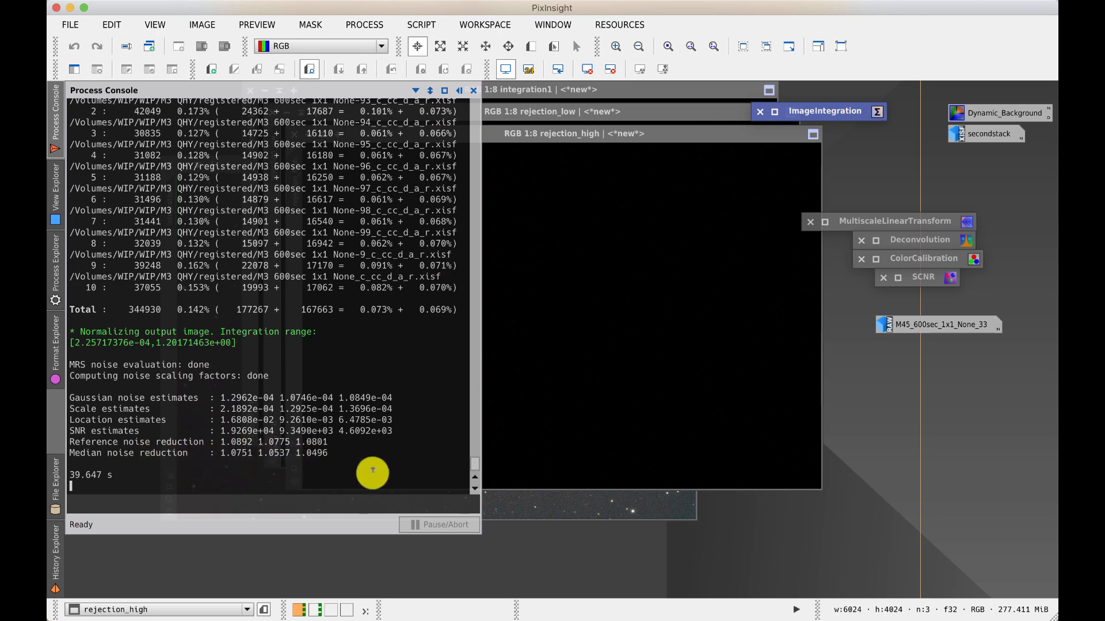
left_click_drag(476, 465, 481, 370)
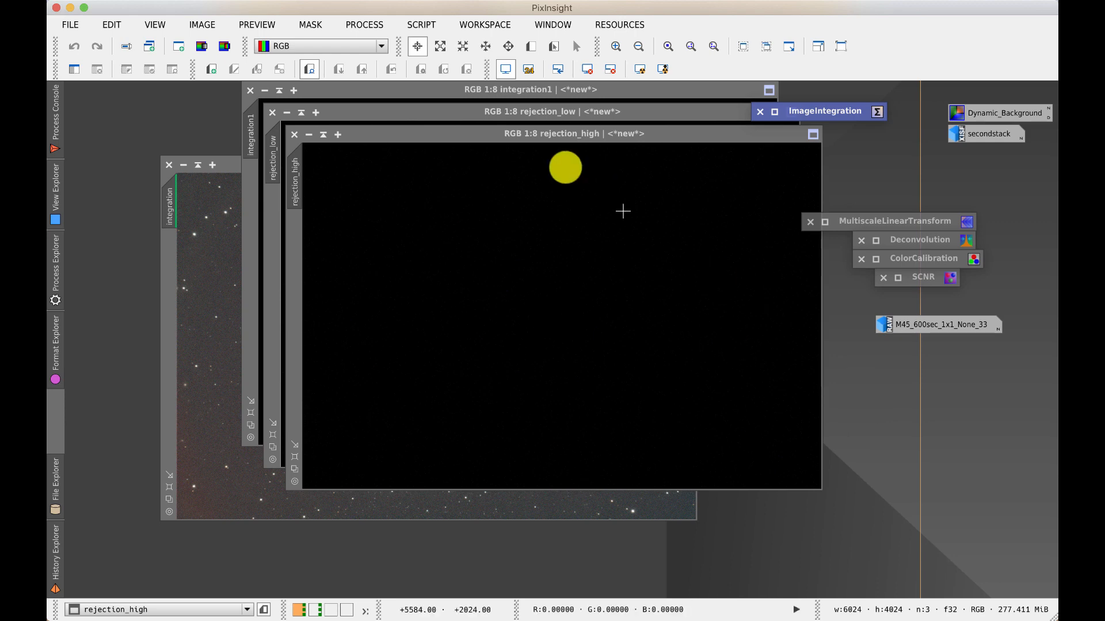
left_click(294, 135)
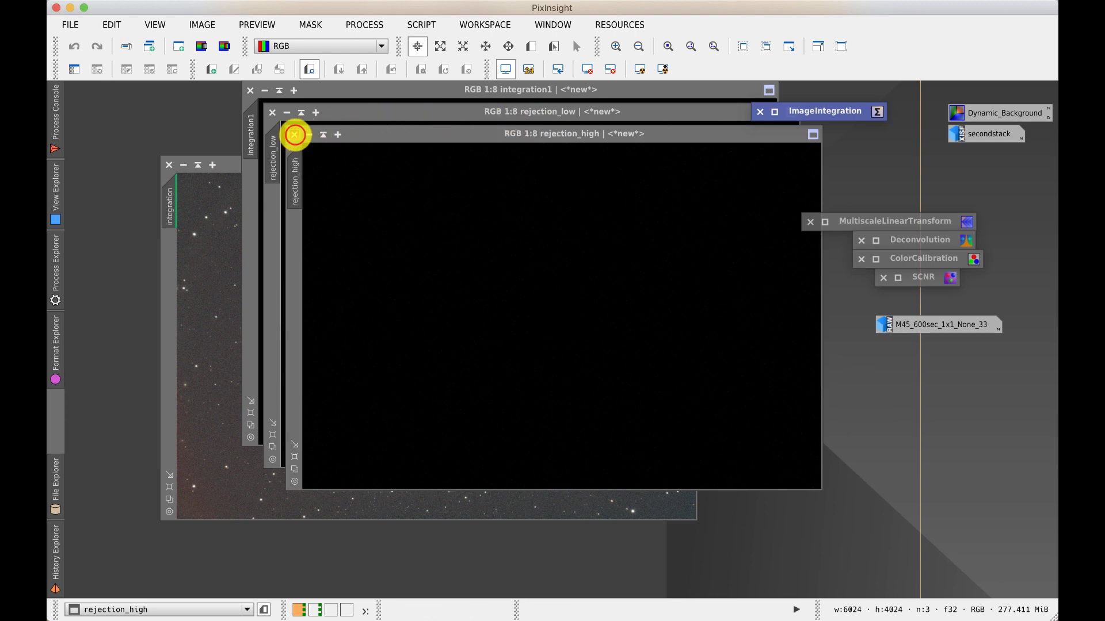
left_click(272, 112)
left_click(251, 91)
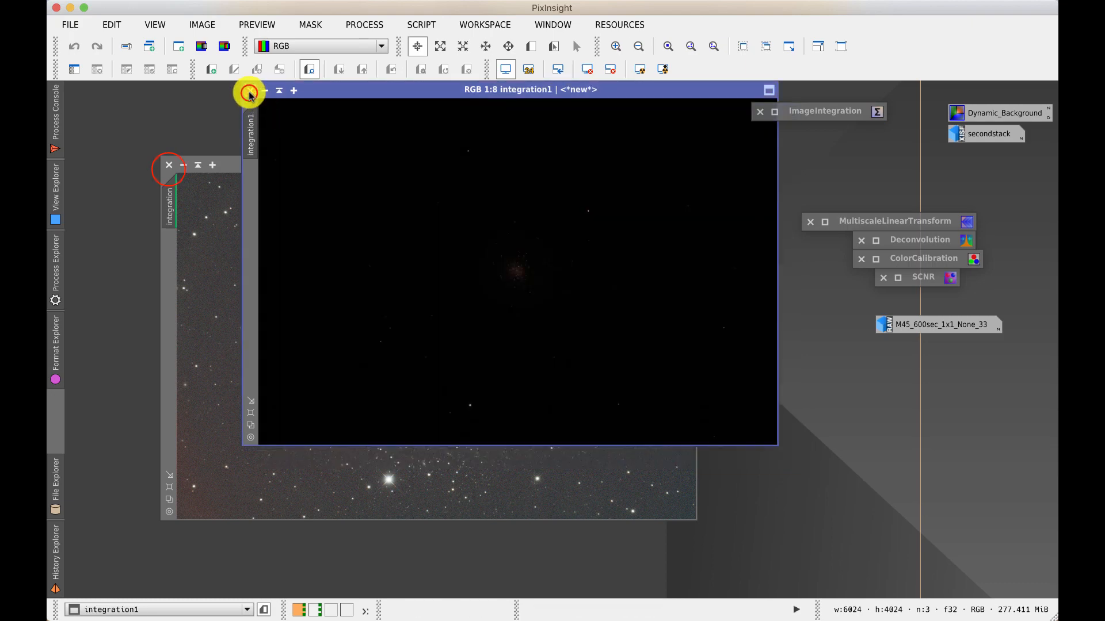
left_click(169, 165)
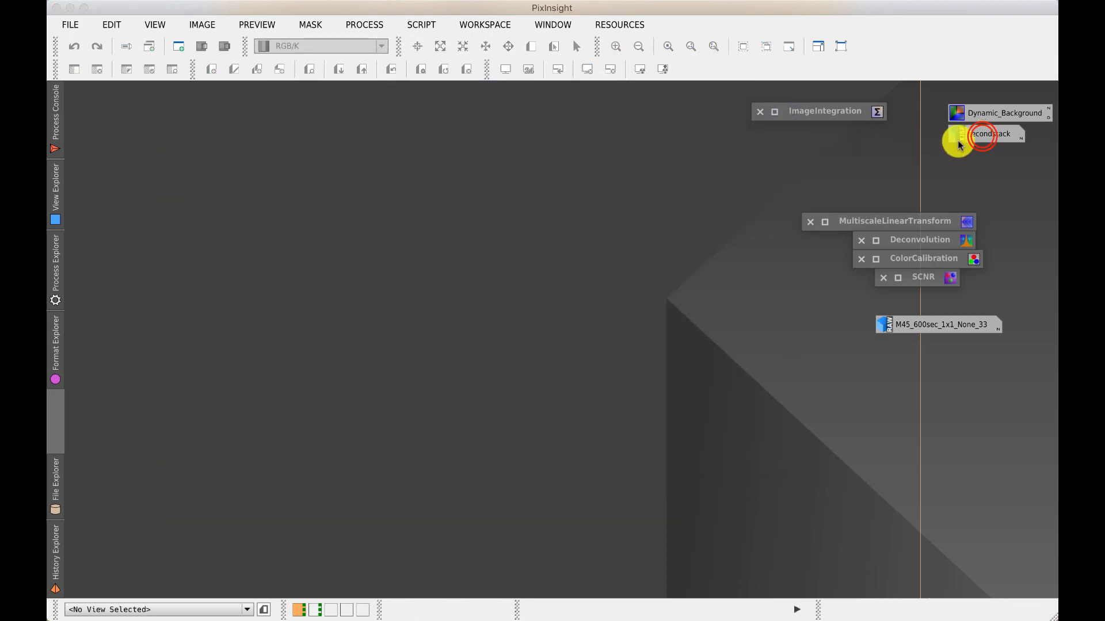
Restore the secondstack image and reset its screen stretch to show the linear data.
double_click(981, 135)
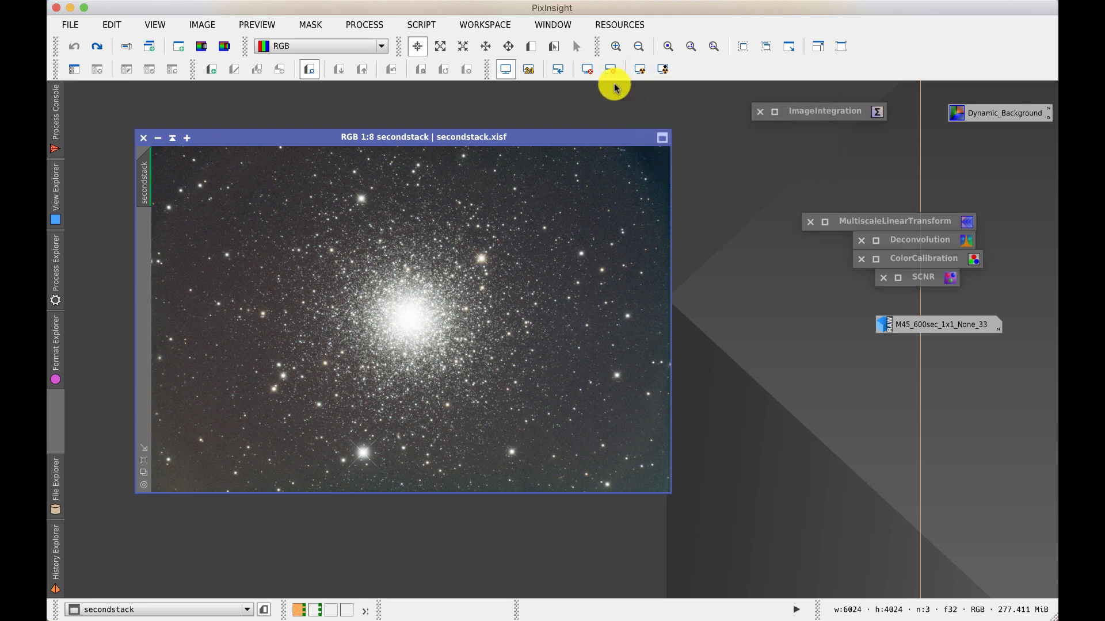
left_click(586, 70)
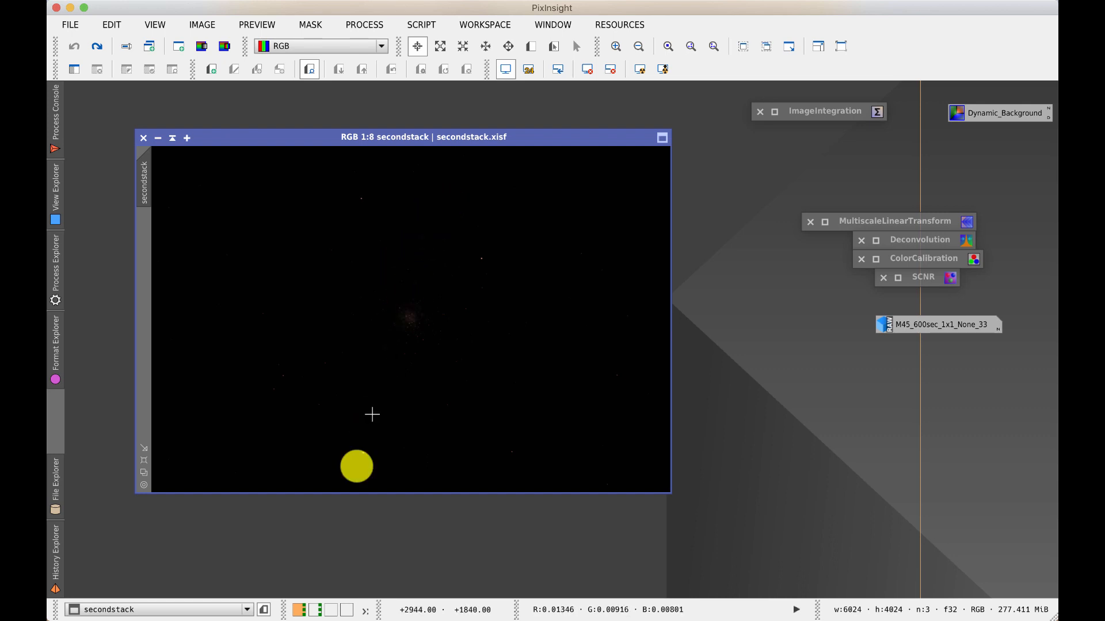
Examine the monochrome filter stacks on the second workspace, and return to the first workspace.
left_click(315, 611)
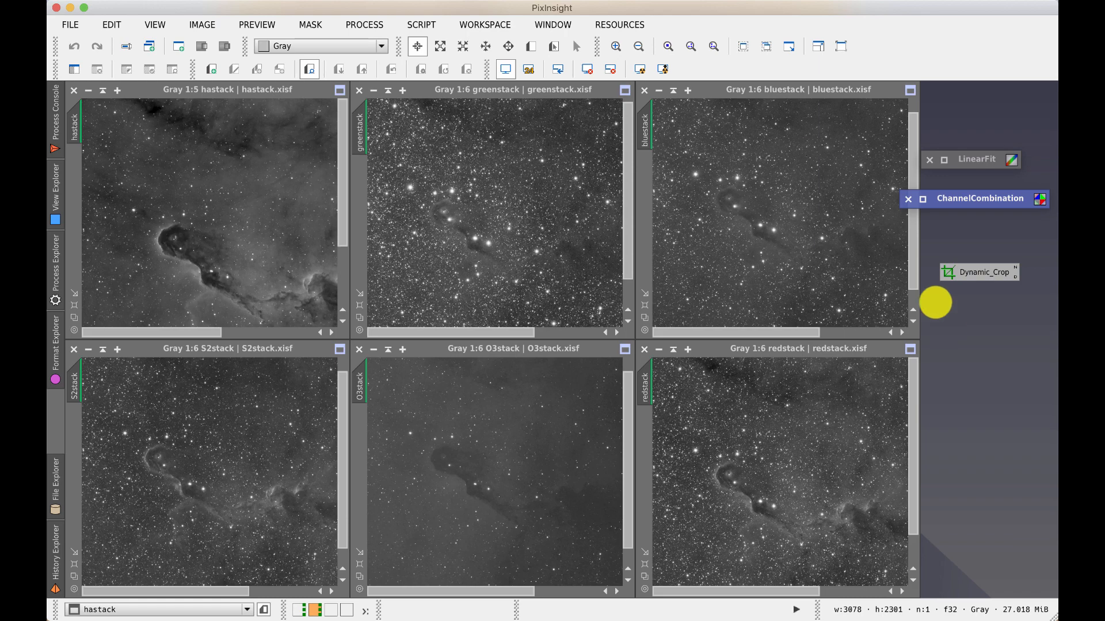
mouse_move(363, 133)
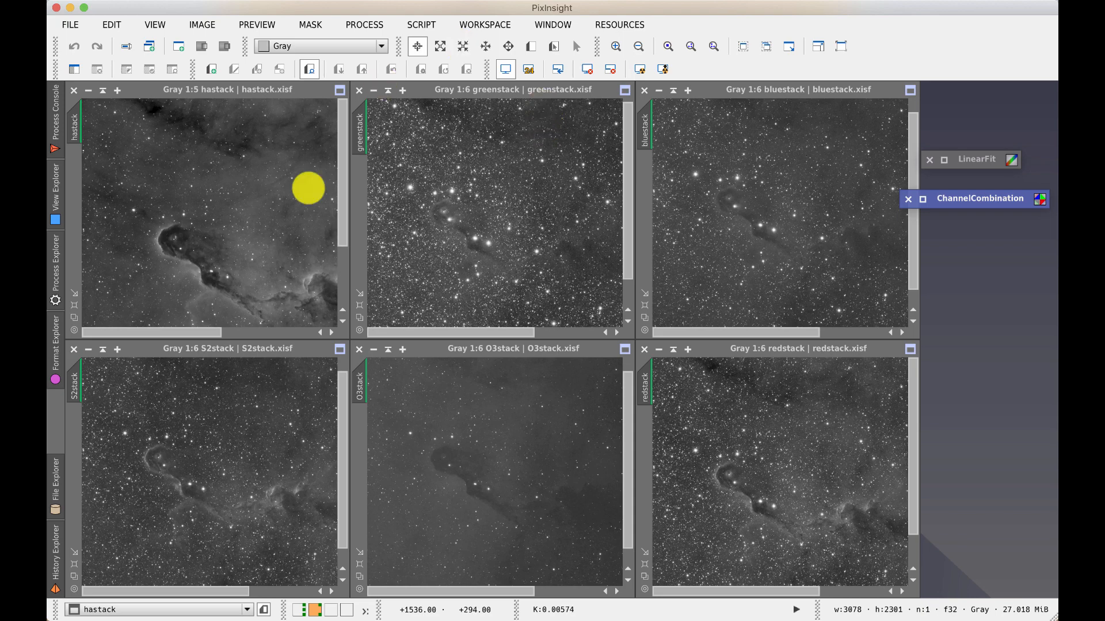
left_click(294, 610)
left_click(298, 610)
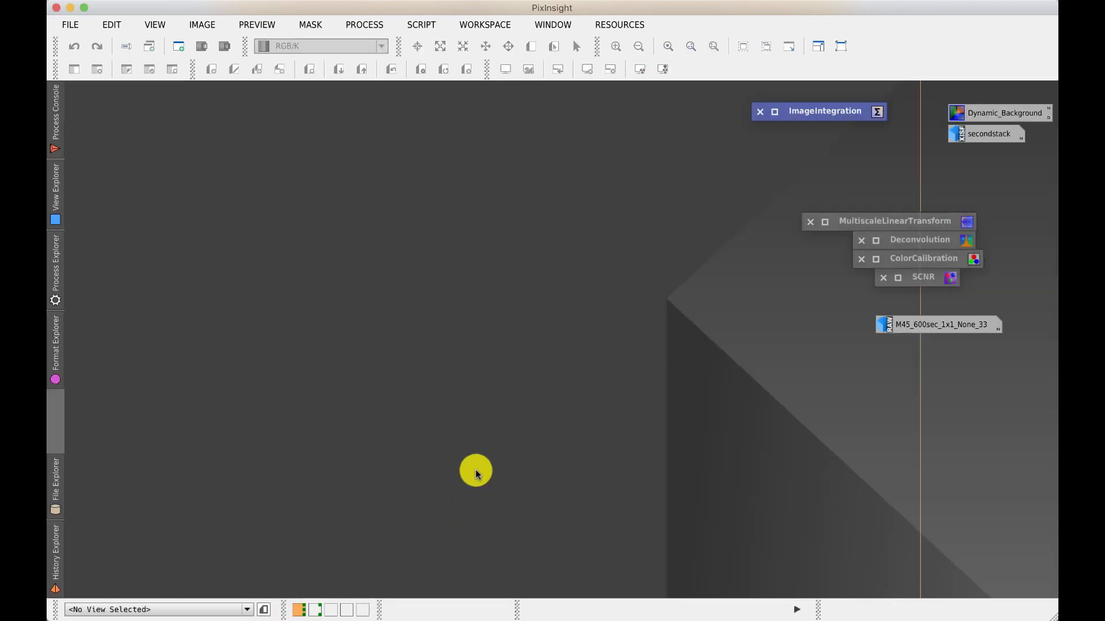
Restore the M45_600sec_1x1_None_33 frame and apply an automatic screen stretch to it.
double_click(928, 326)
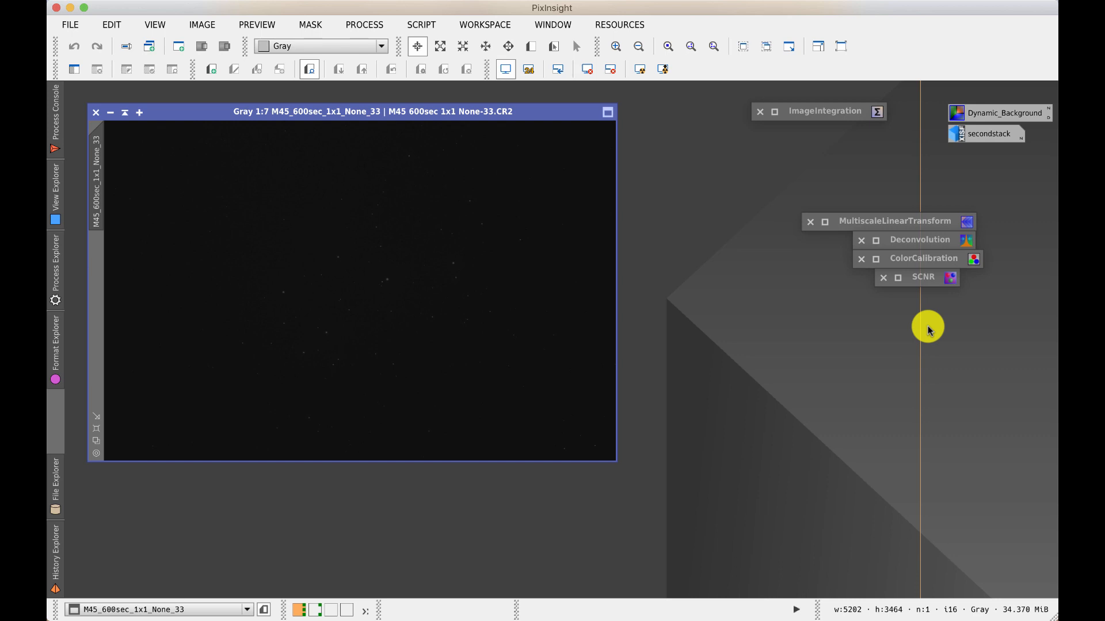
left_click(639, 69)
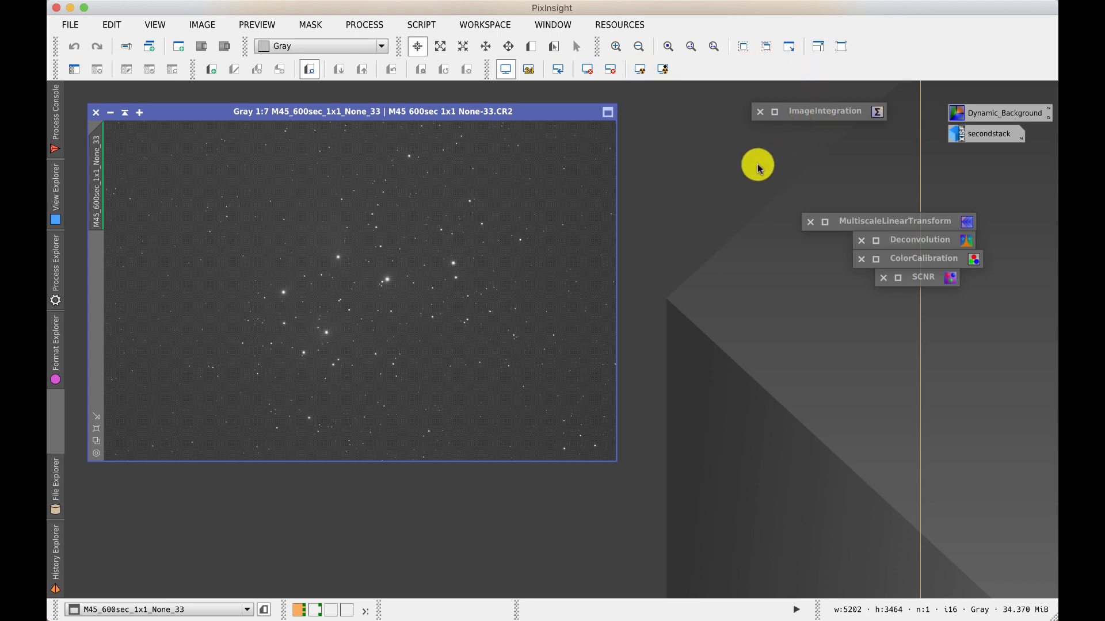
Open HistogramTransformation for the M45_600sec_1x1_None_33 view, reset its parameters, and select the combined RGB/K channel.
left_click(352, 30)
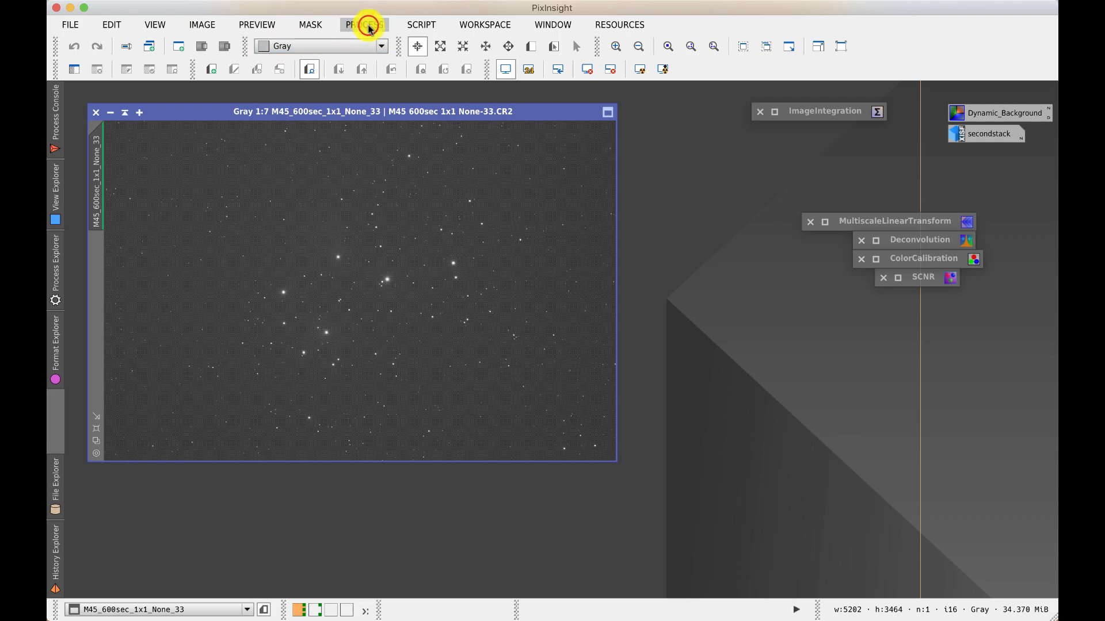
mouse_move(463, 262)
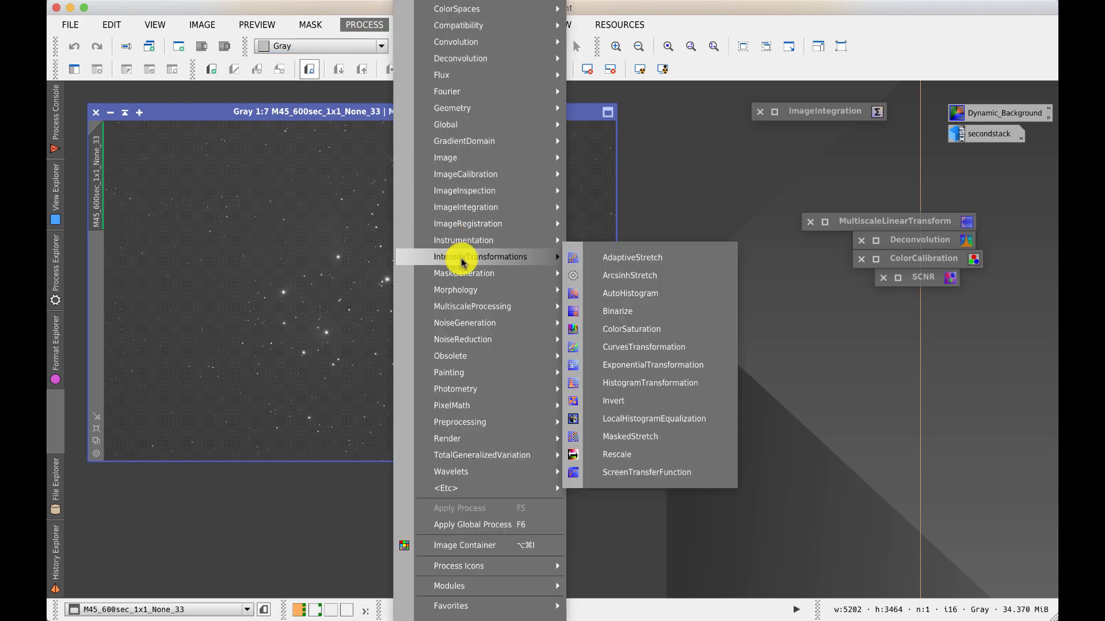
left_click(661, 384)
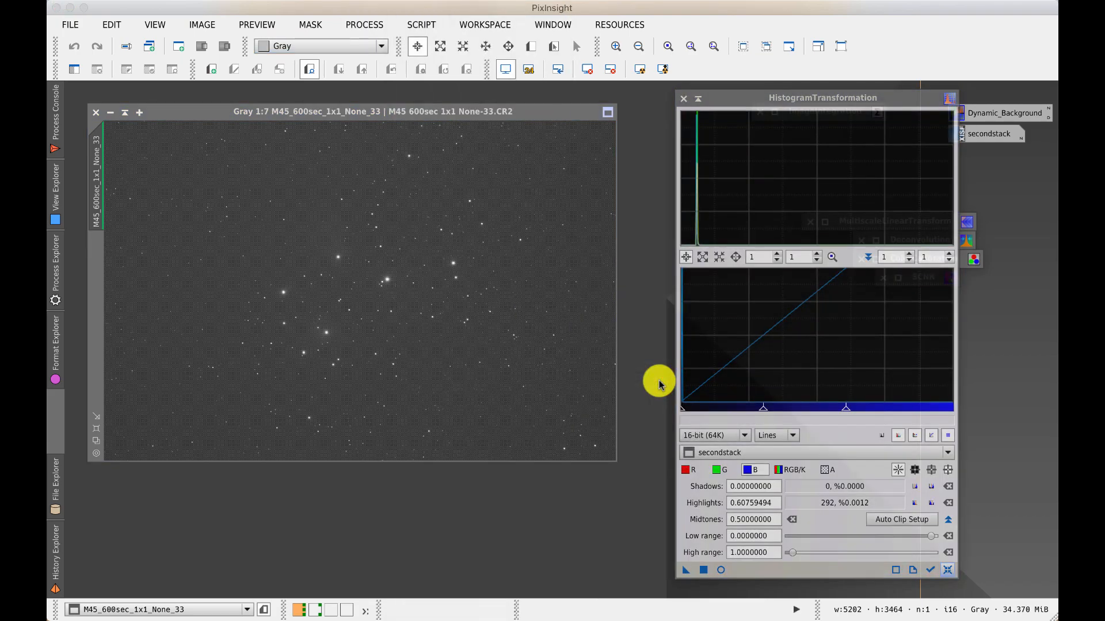
left_click(754, 454)
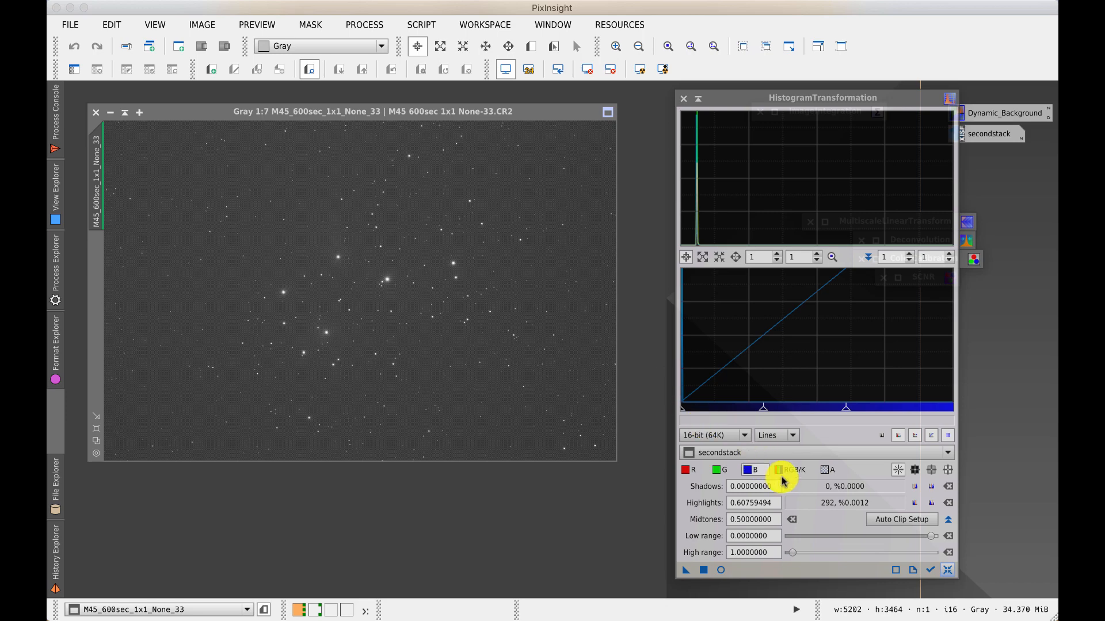
left_click(757, 452)
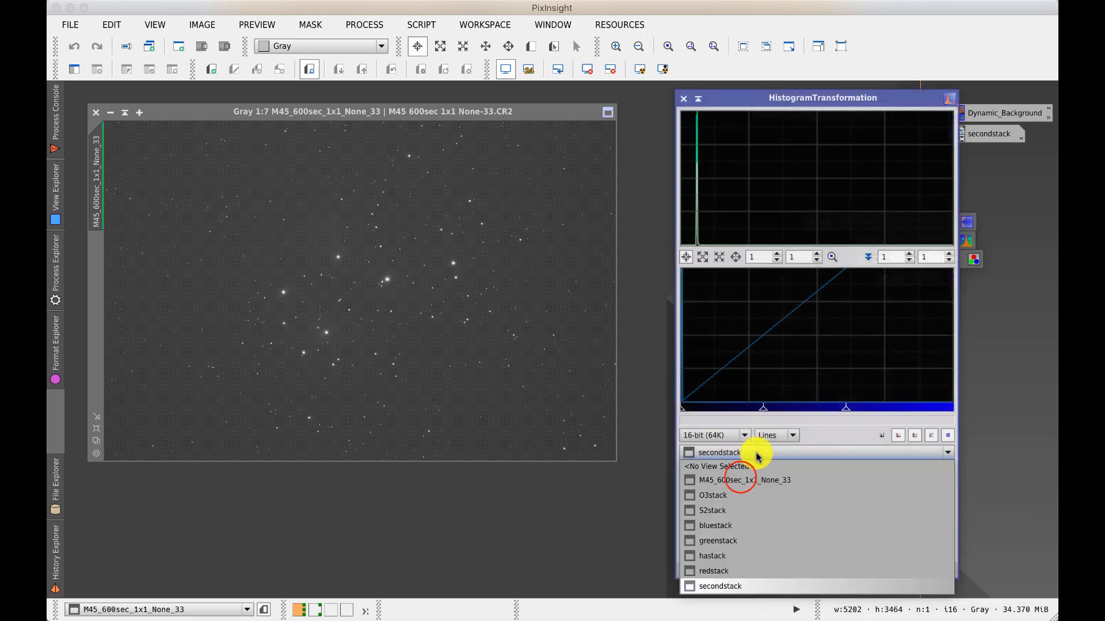
left_click(742, 479)
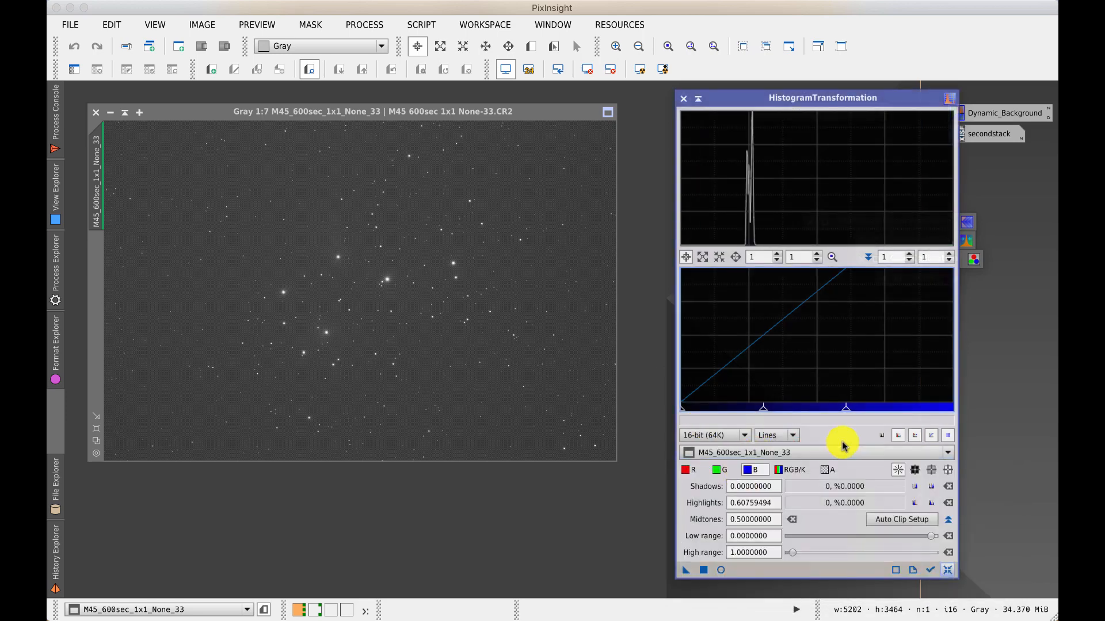
left_click(947, 570)
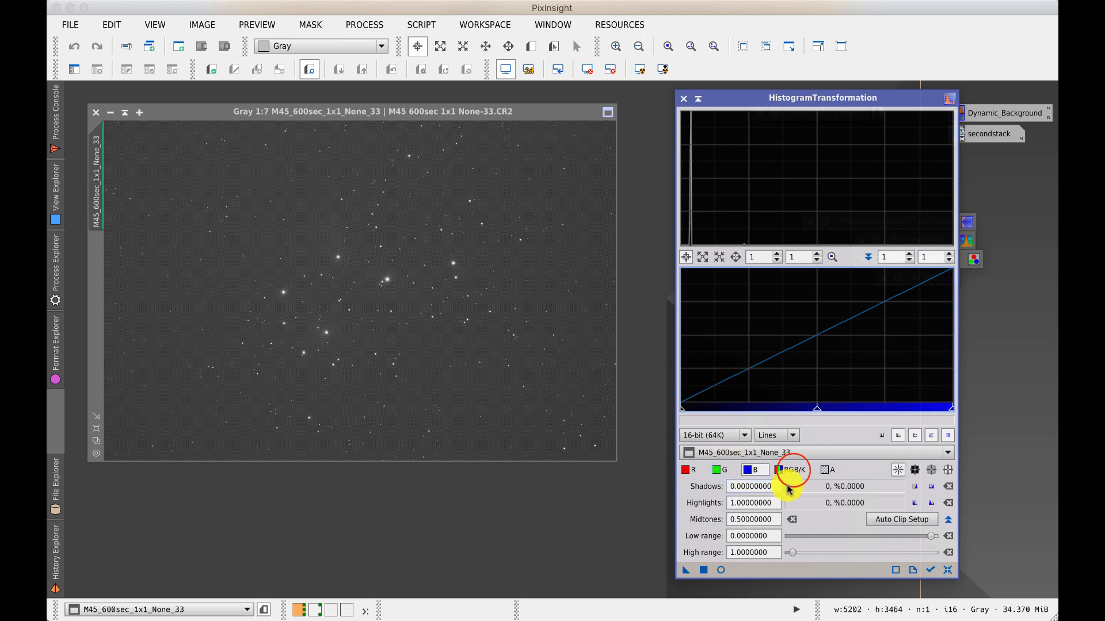
left_click(797, 472)
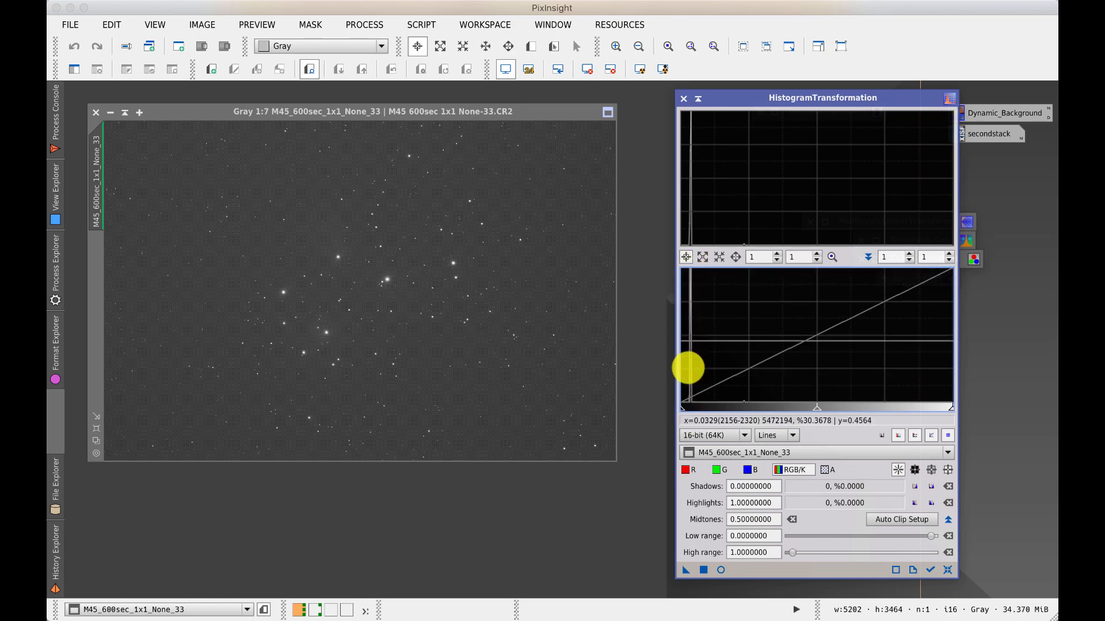
Reset the M45 frame's screen stretch and open a real-time preview of the histogram transformation.
left_click(587, 69)
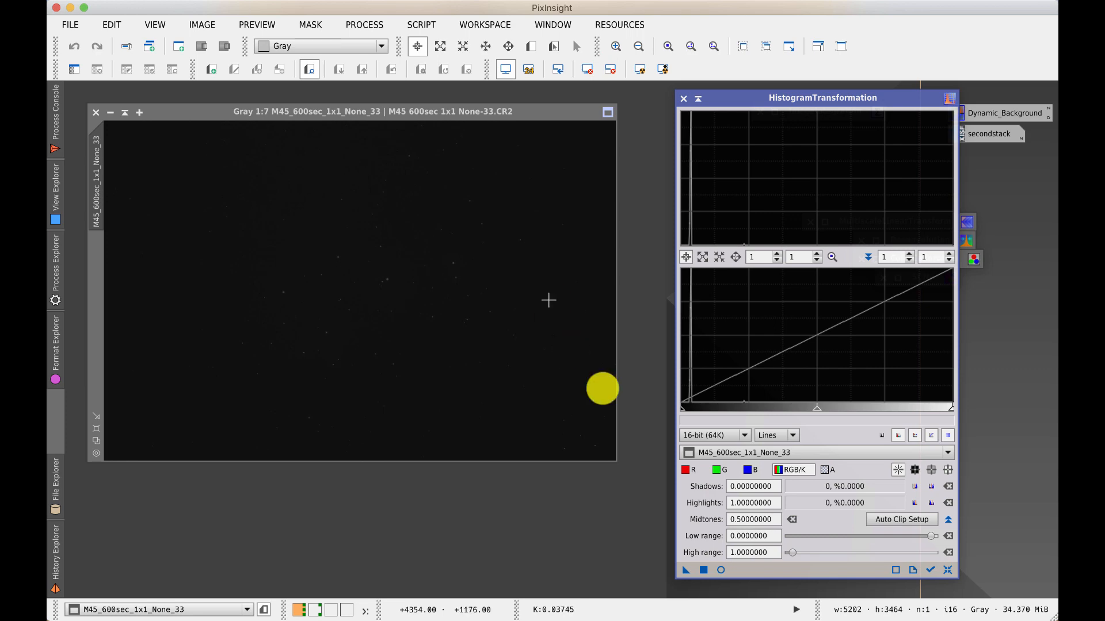
left_click(721, 571)
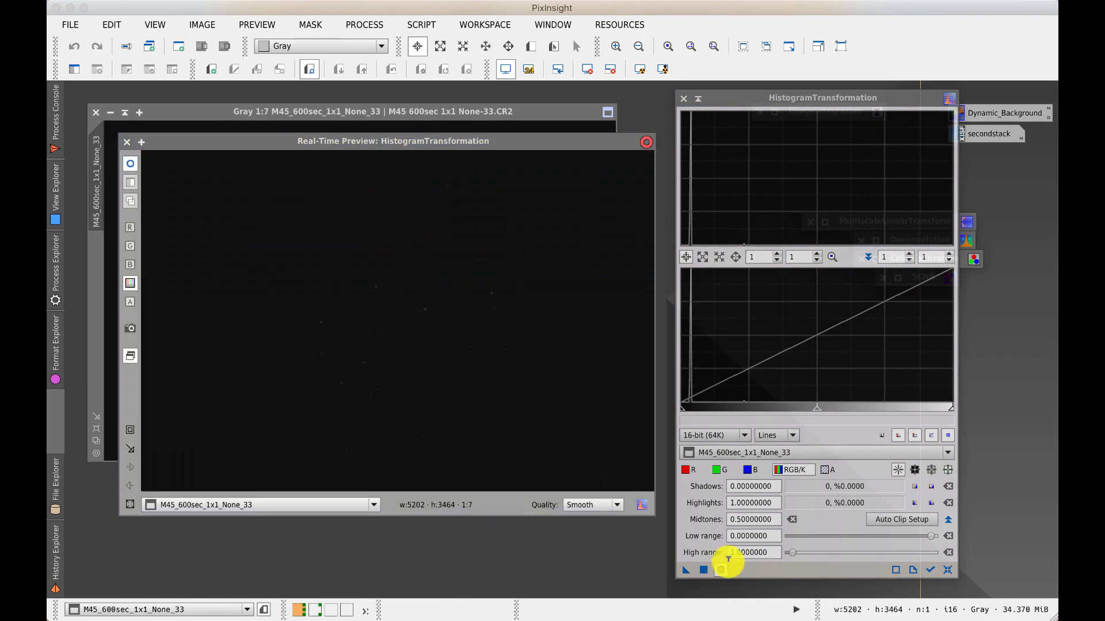
Try a midtones value of about 0.12 in the real-time preview, and reset the midtones to the default.
left_click(817, 407)
left_click_drag(815, 406, 713, 397)
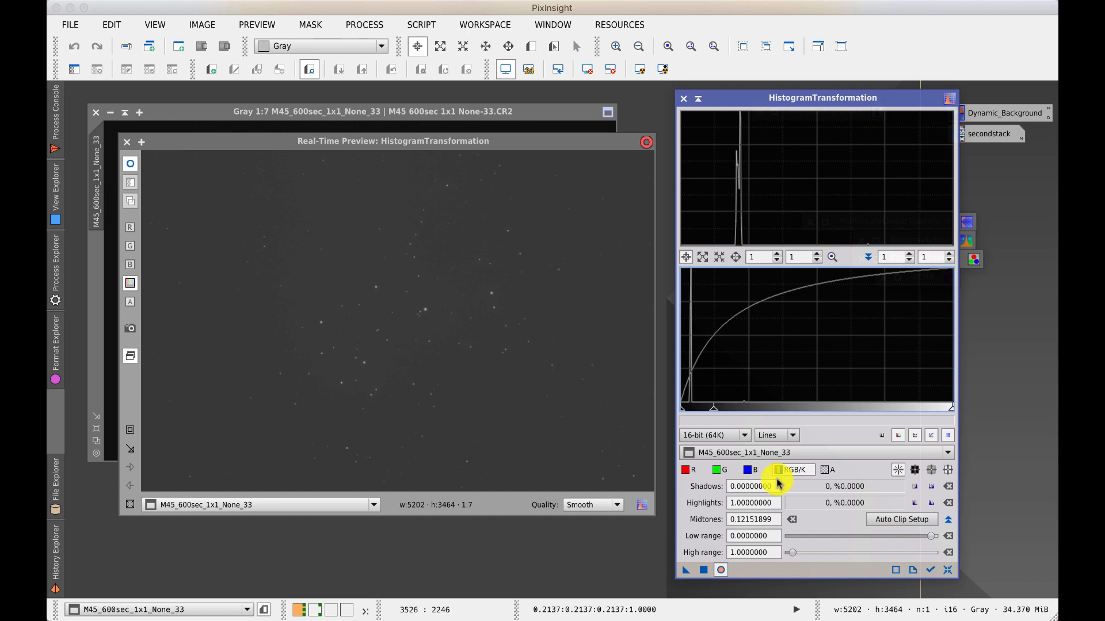
left_click(792, 520)
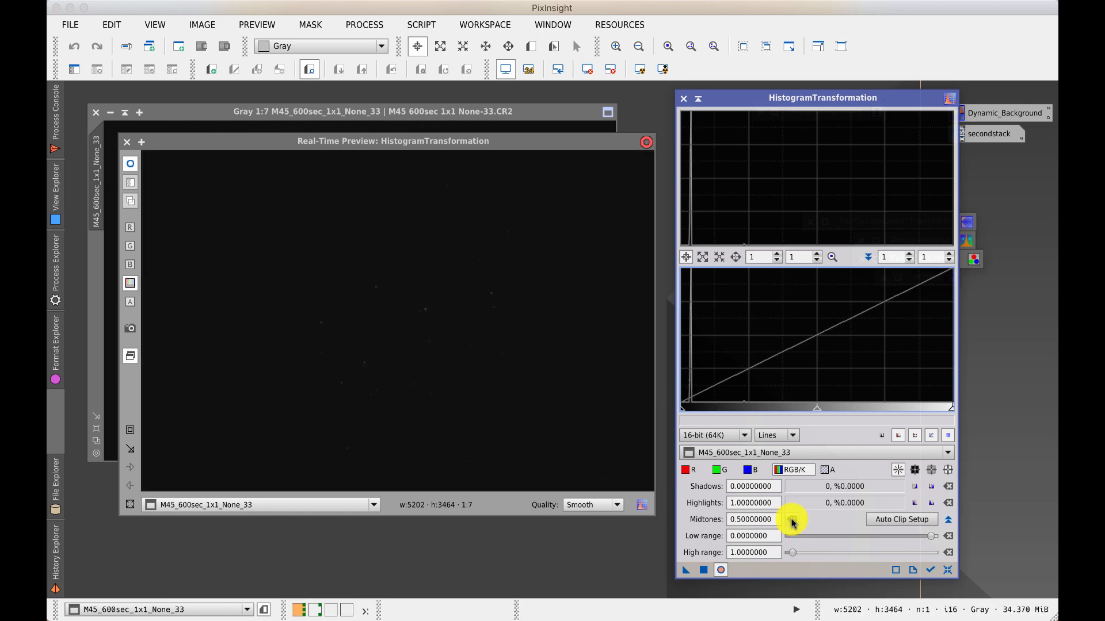
Preview highlights at about 0.137 with midtones at about 0.685, and close HistogramTransformation and the preview without applying.
left_click_drag(953, 410, 717, 403)
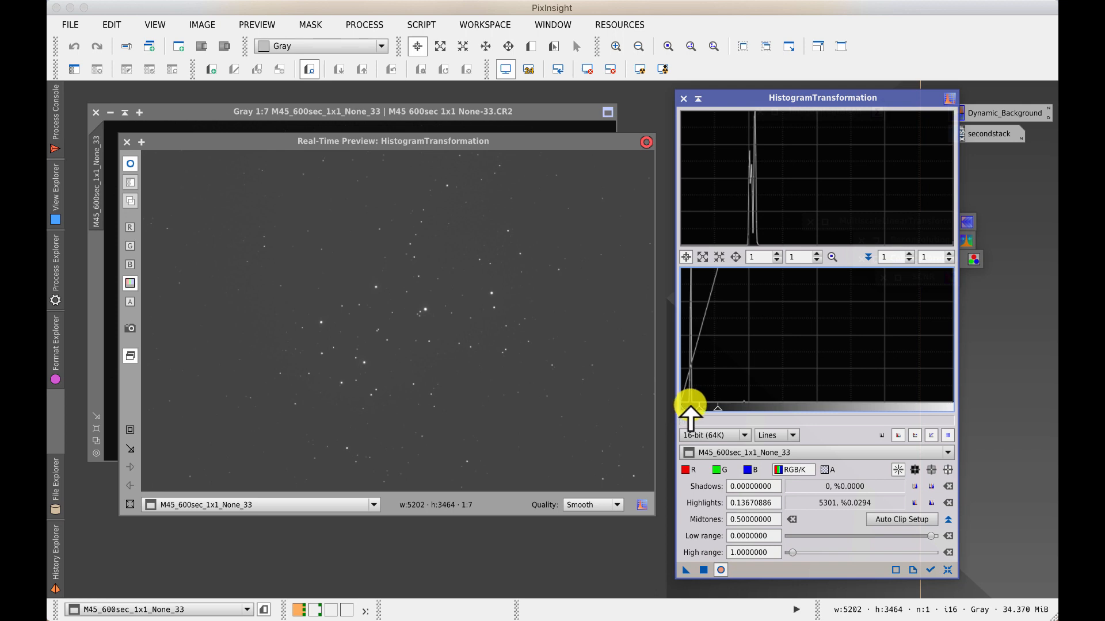
left_click_drag(691, 410, 706, 415)
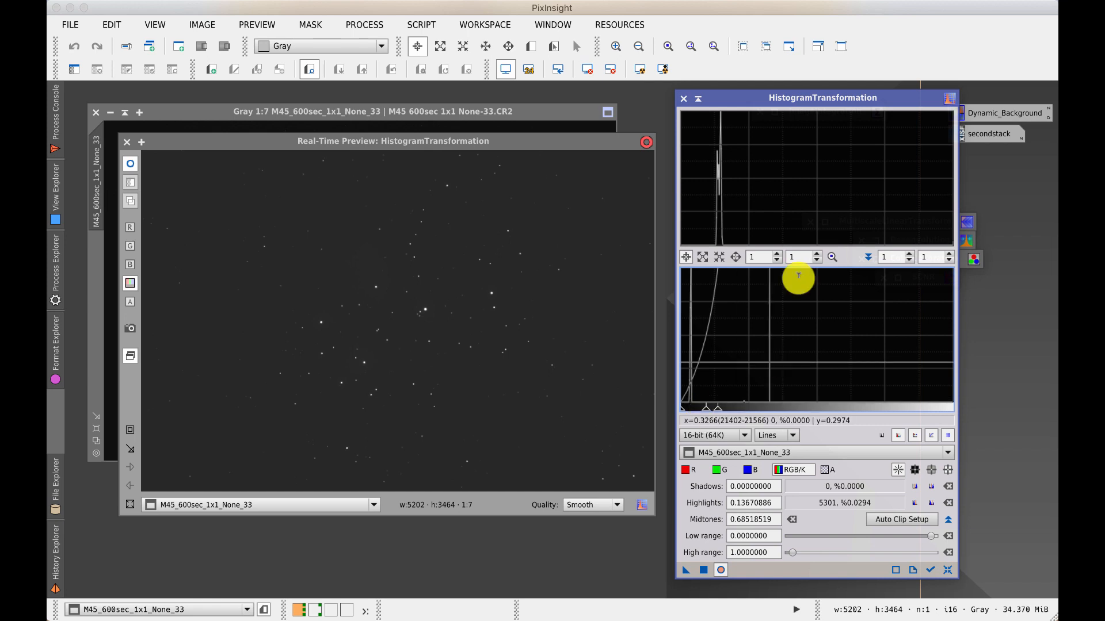
left_click(690, 99)
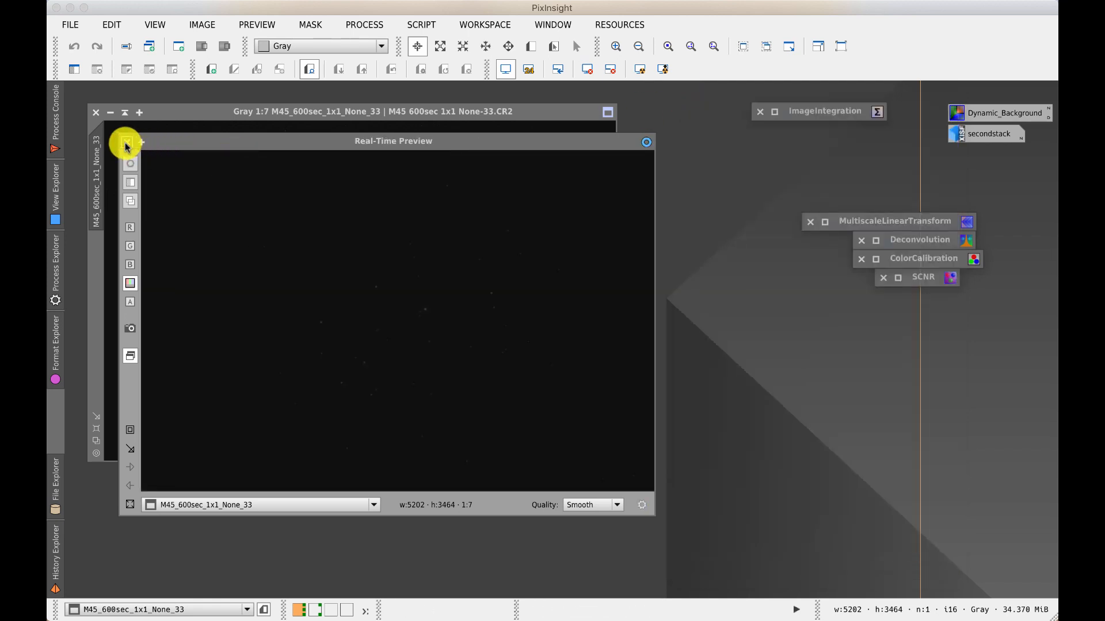
left_click(127, 141)
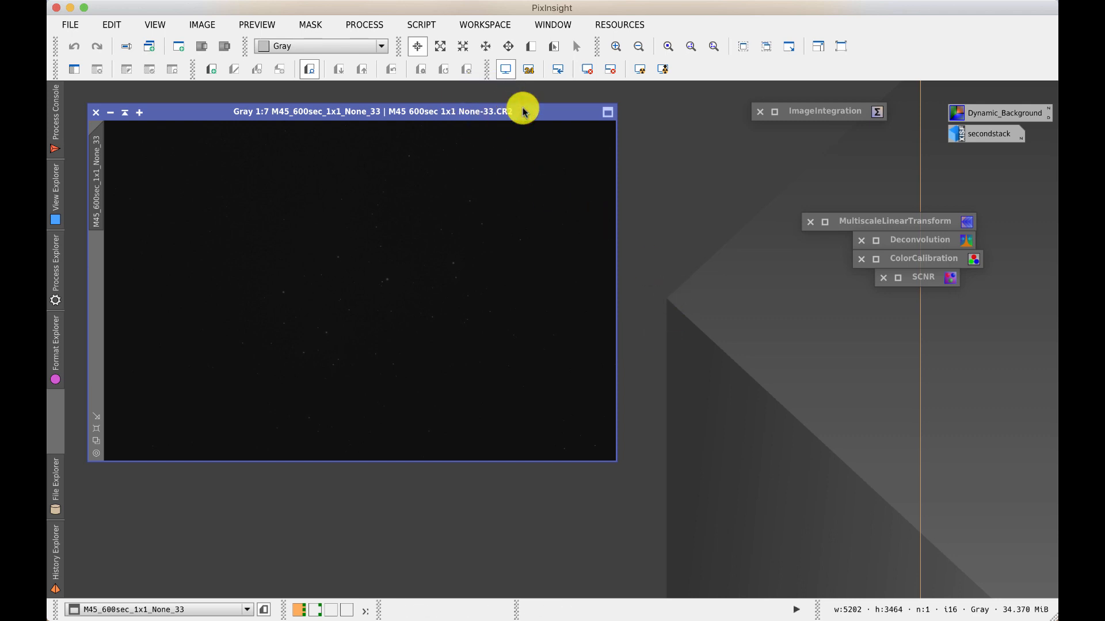
Apply the automatic screen stretch to the M45 frame again.
left_click(638, 69)
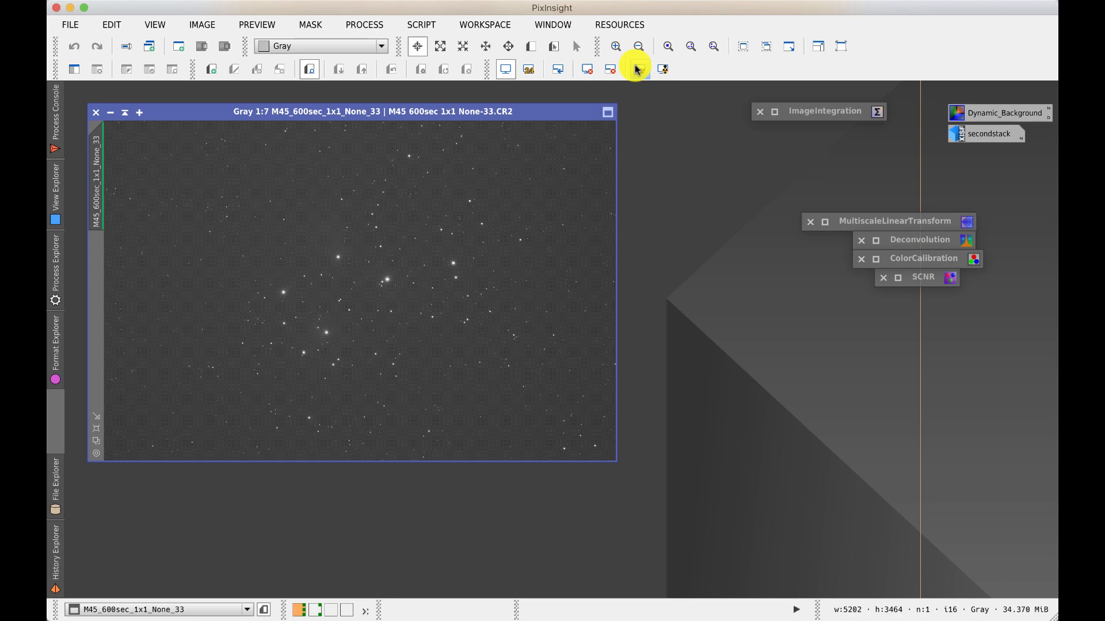
left_click(638, 69)
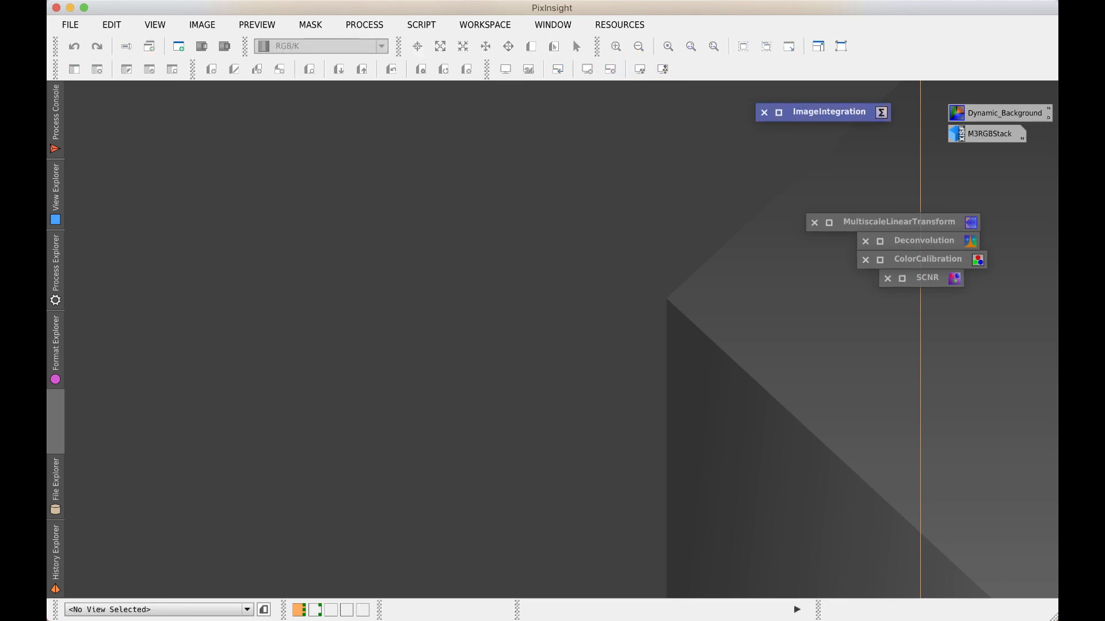
Restore the M3RGBStack image from its workspace icon.
double_click(993, 132)
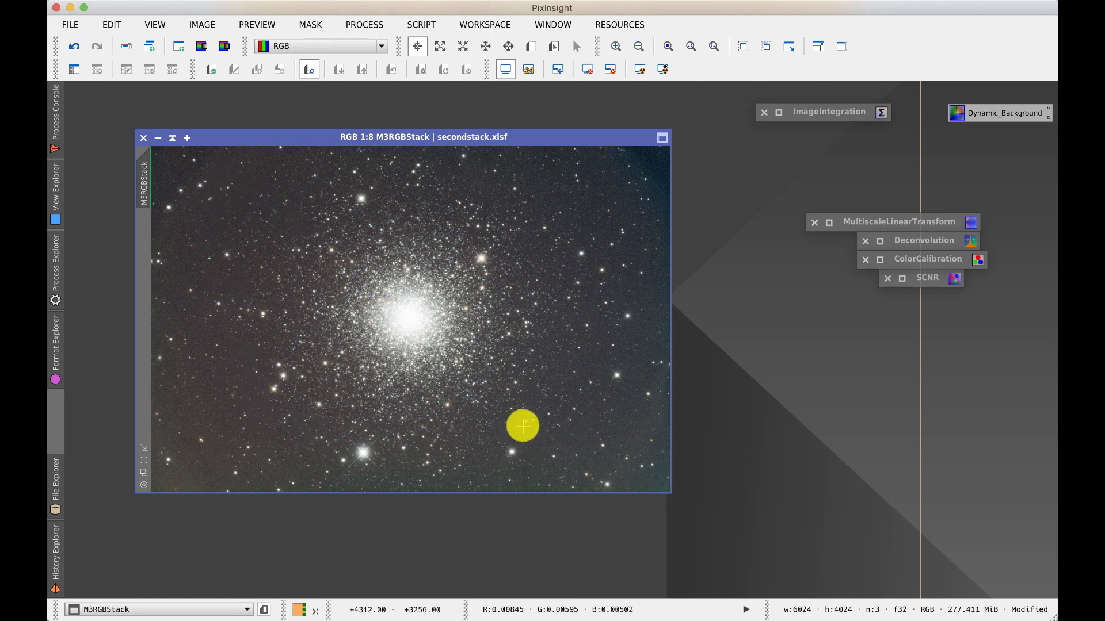
Try a DynamicCrop region of about 4016 by 3720 pixels around the M3 cluster, and cancel the crop session.
left_click(357, 25)
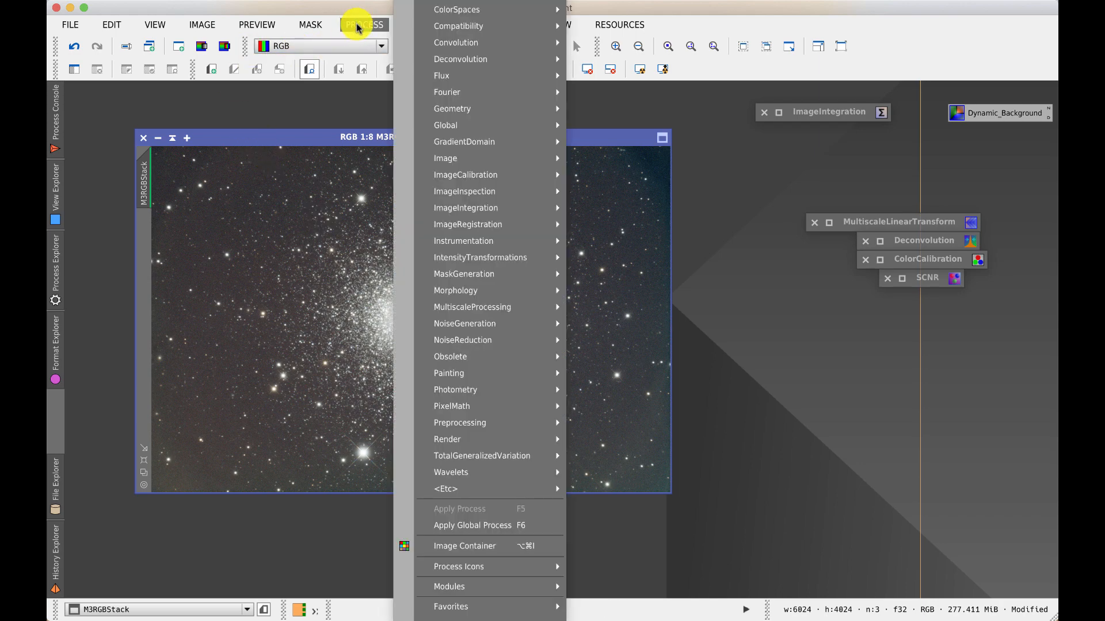
mouse_move(493, 108)
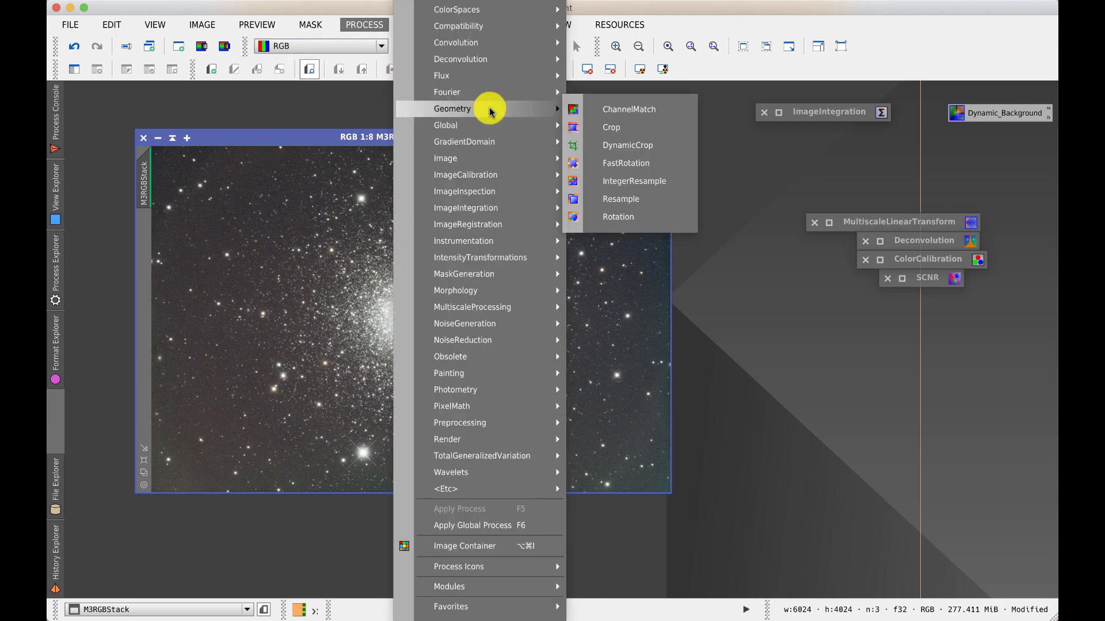
left_click(645, 145)
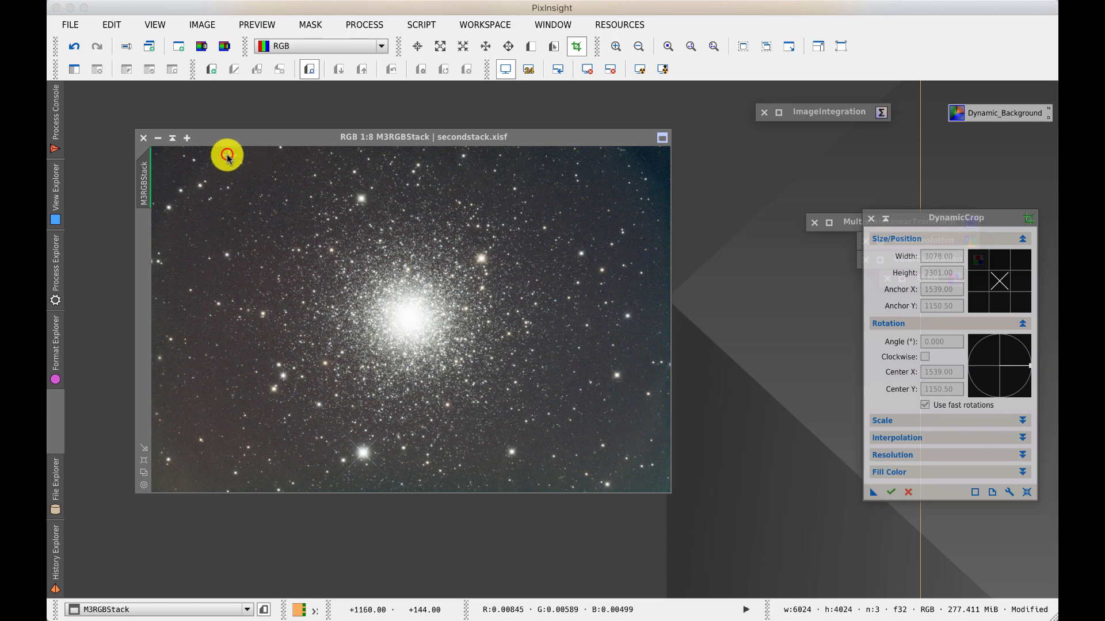
left_click_drag(228, 154, 574, 475)
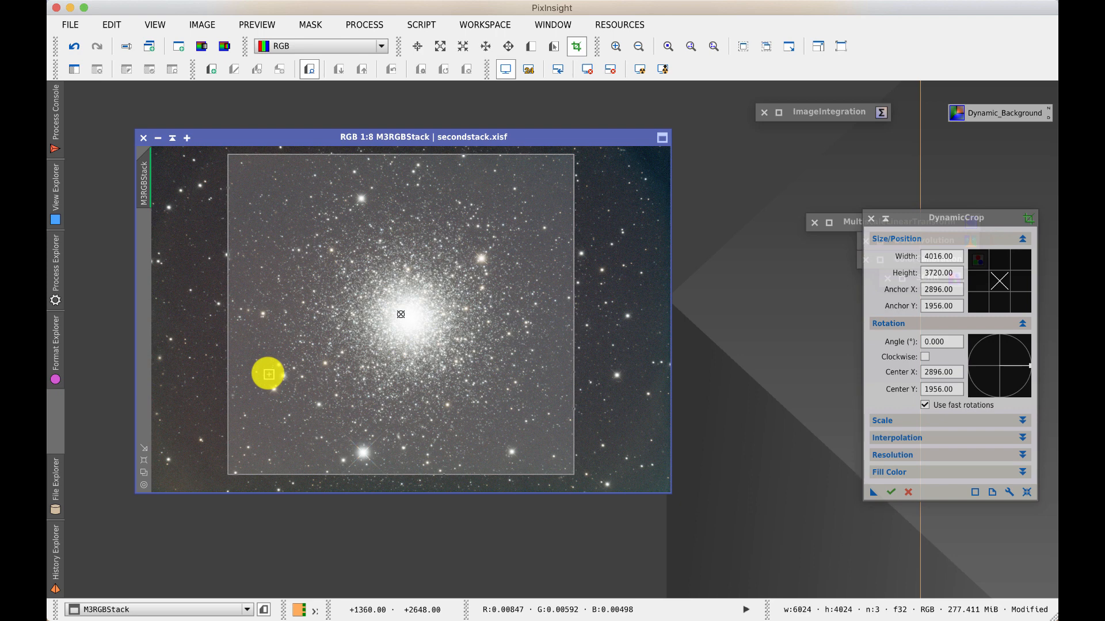
left_click(869, 221)
left_click(585, 323)
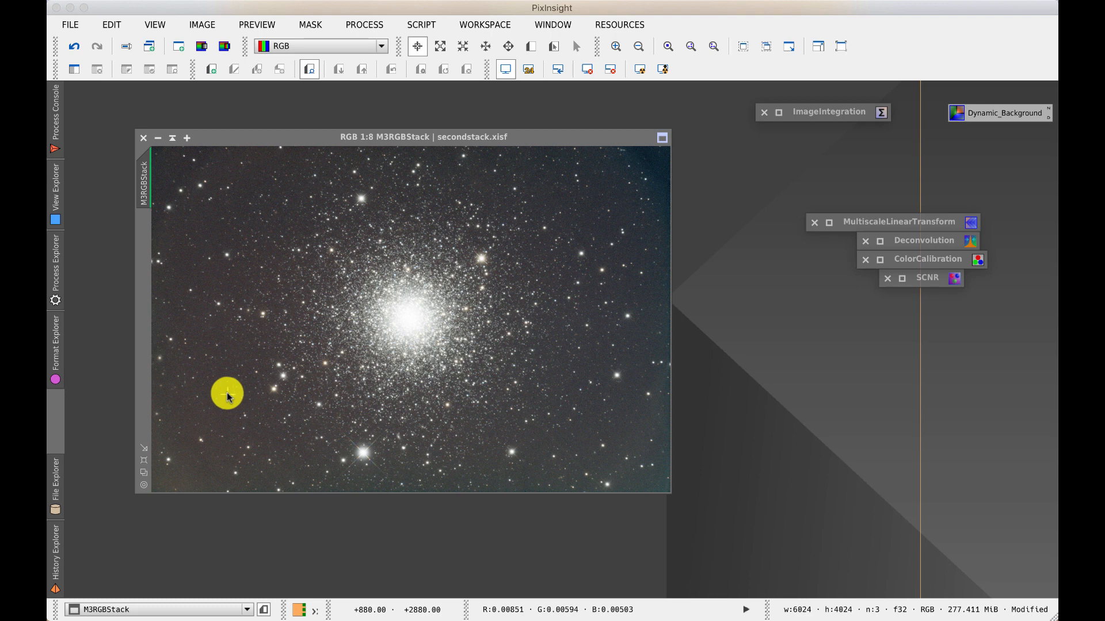
Switch to the workspace containing the hastack, greenstack, bluestack, S2stack, O3stack and redstack images.
left_click(316, 612)
left_click(315, 612)
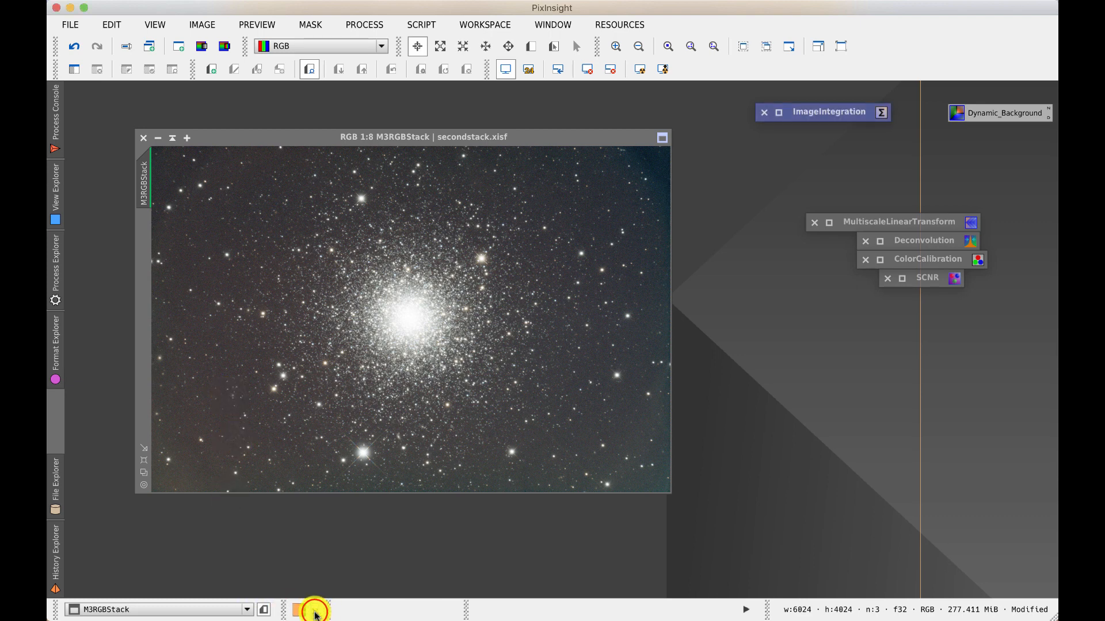
left_click(318, 611)
left_click(312, 611)
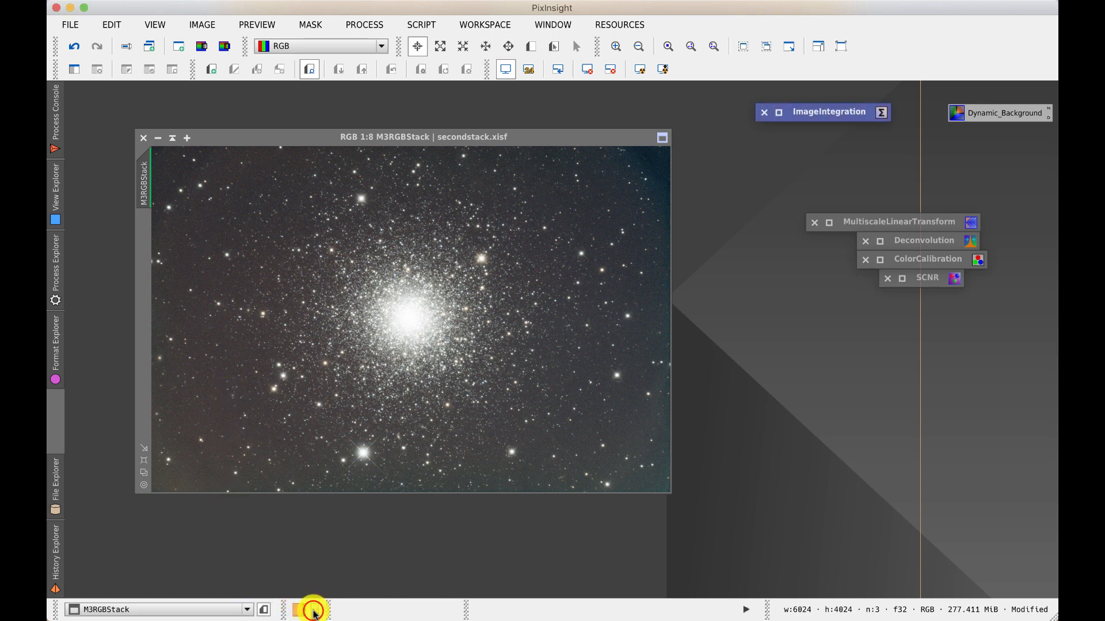
left_click(285, 599)
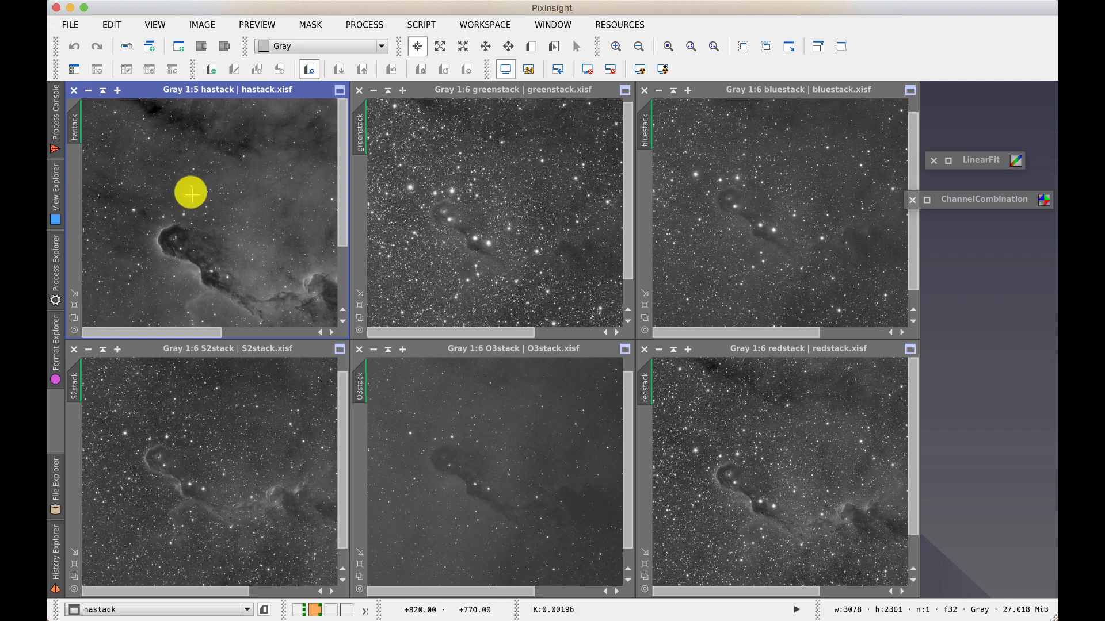
Define a DynamicCrop region of about 1560 by 1254 pixels on greenstack, save it as a process icon, and close the session without executing.
left_click(374, 33)
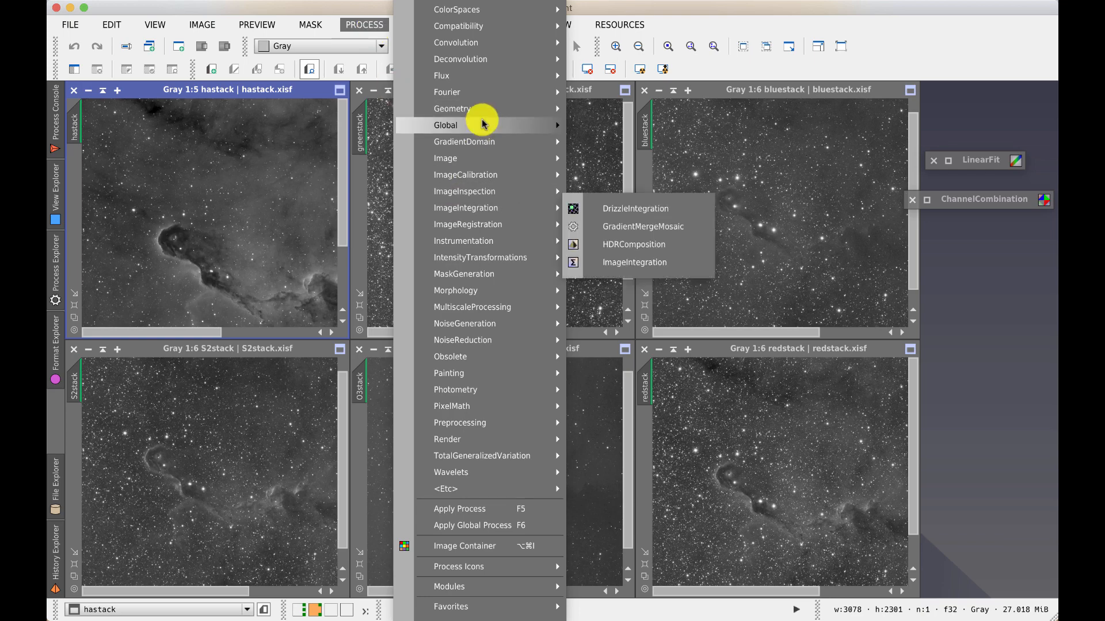
mouse_move(488, 108)
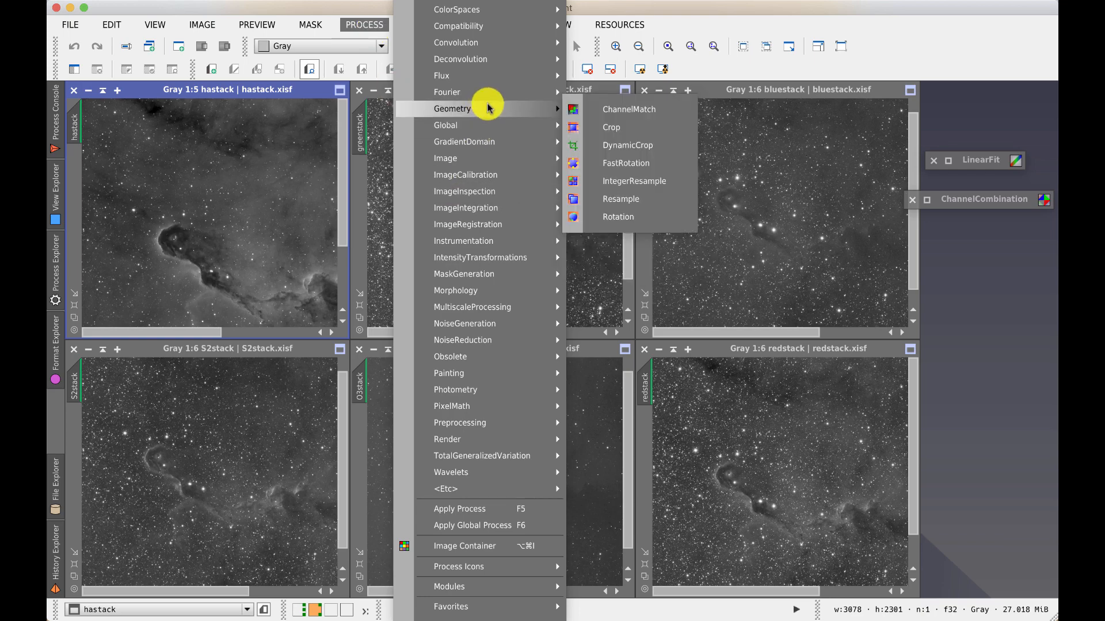
left_click(629, 145)
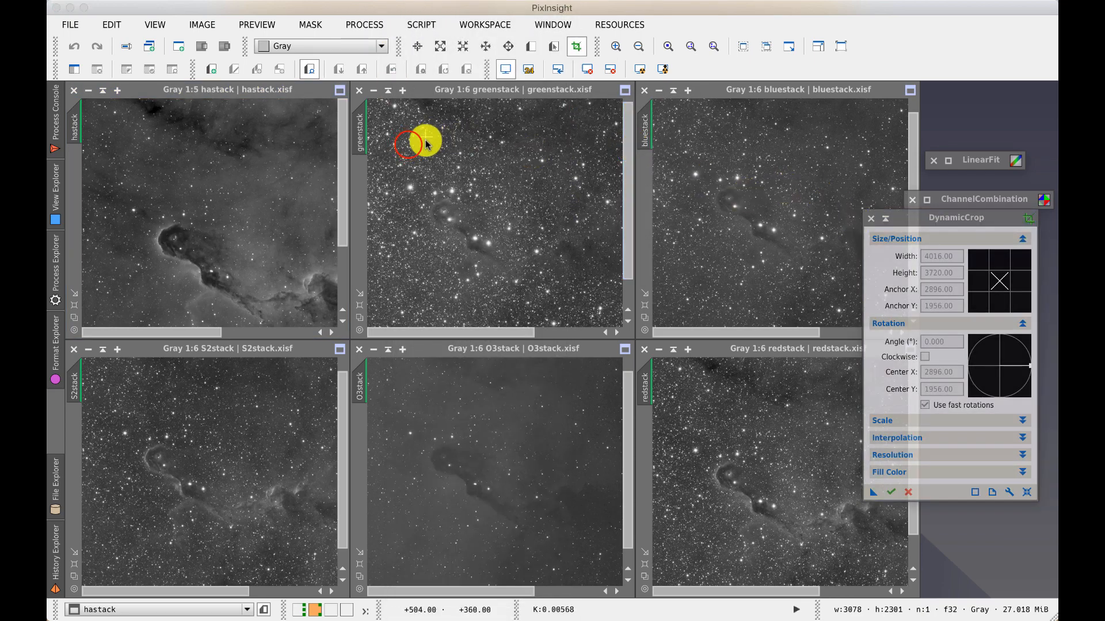
mouse_move(409, 145)
left_mouse_down()
mouse_move(491, 232)
mouse_move(587, 289)
left_mouse_up()
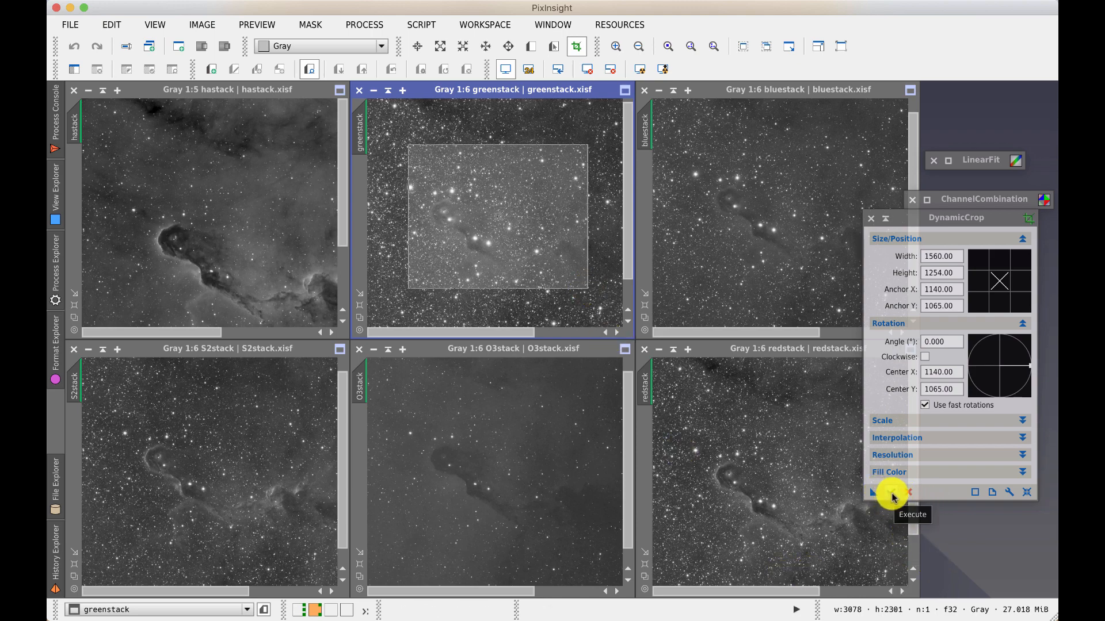
left_click_drag(872, 496, 956, 544)
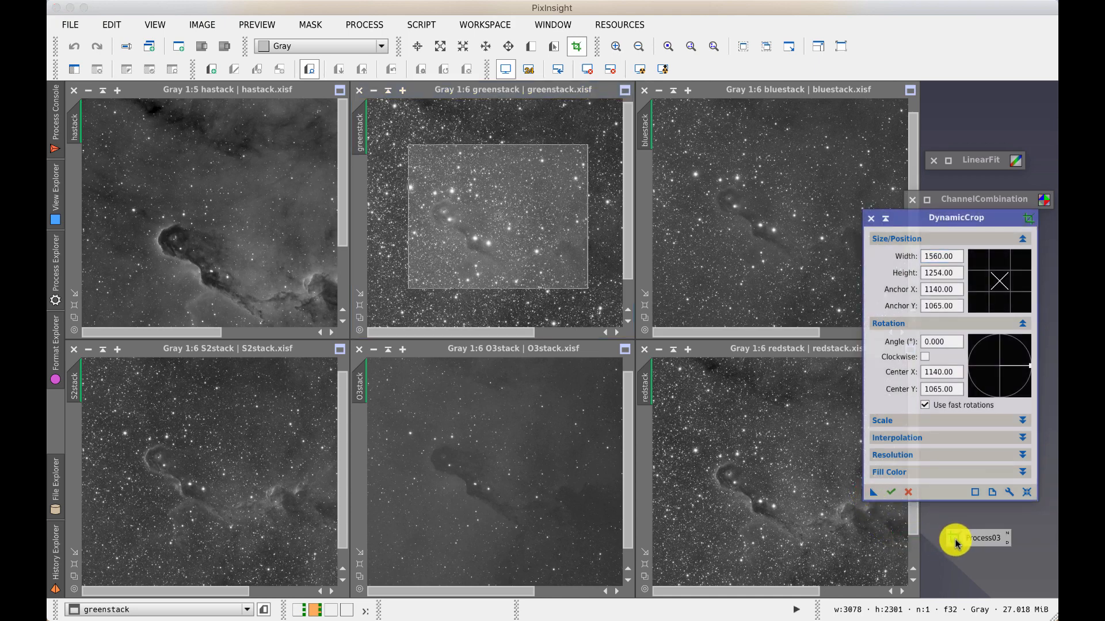
left_click(870, 220)
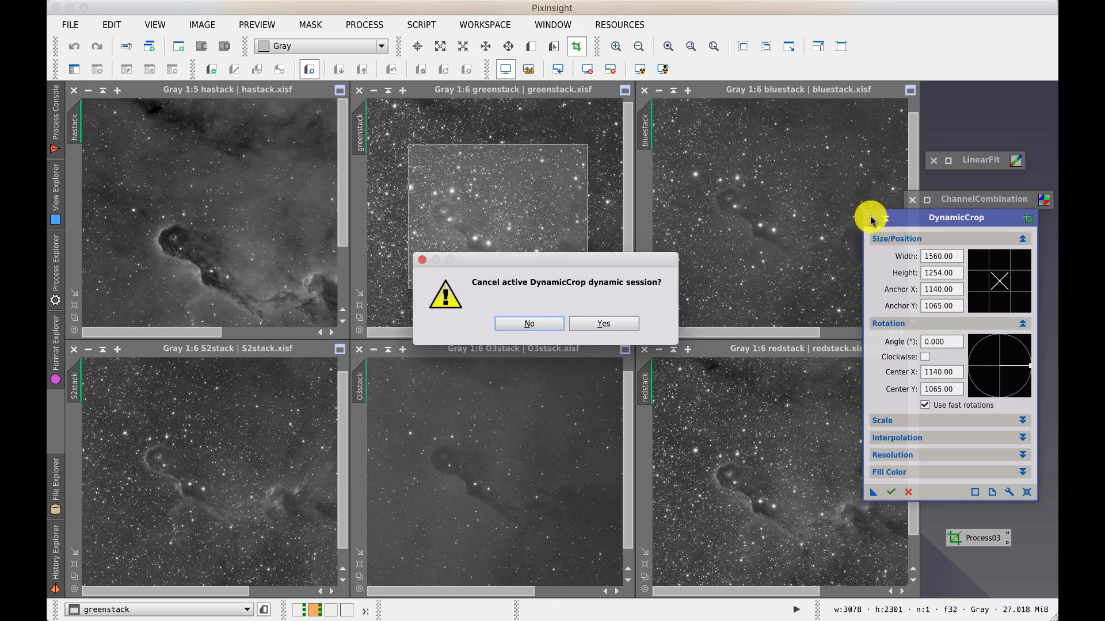
left_click(585, 320)
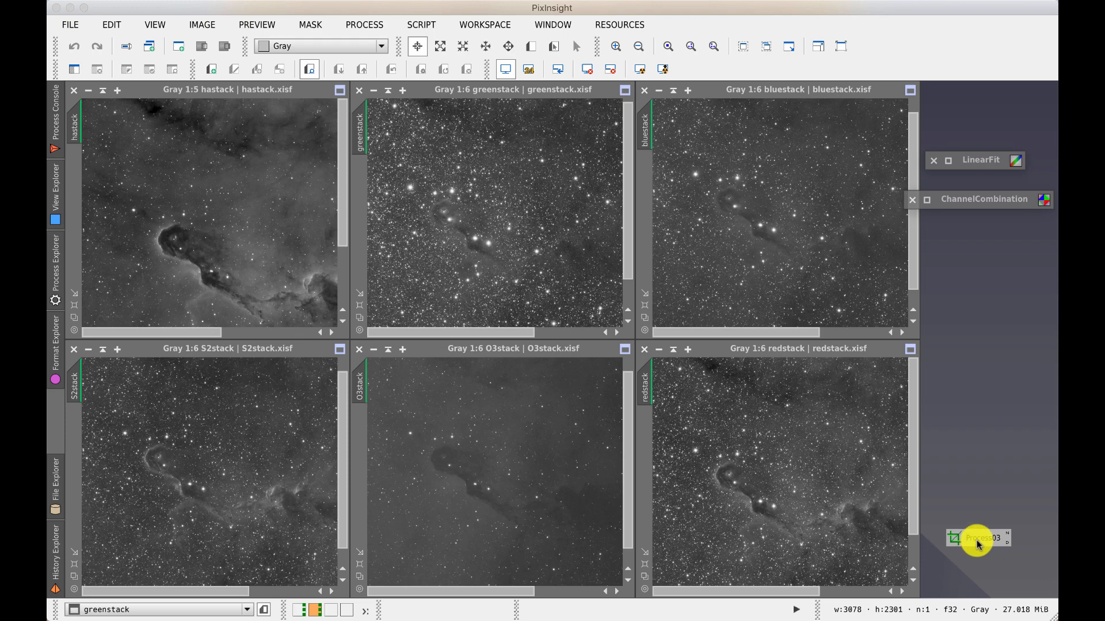
Apply the saved crop process to the bluestack, redstack, greenstack, O3stack, hastack and S2stack images.
left_click_drag(978, 544, 804, 261)
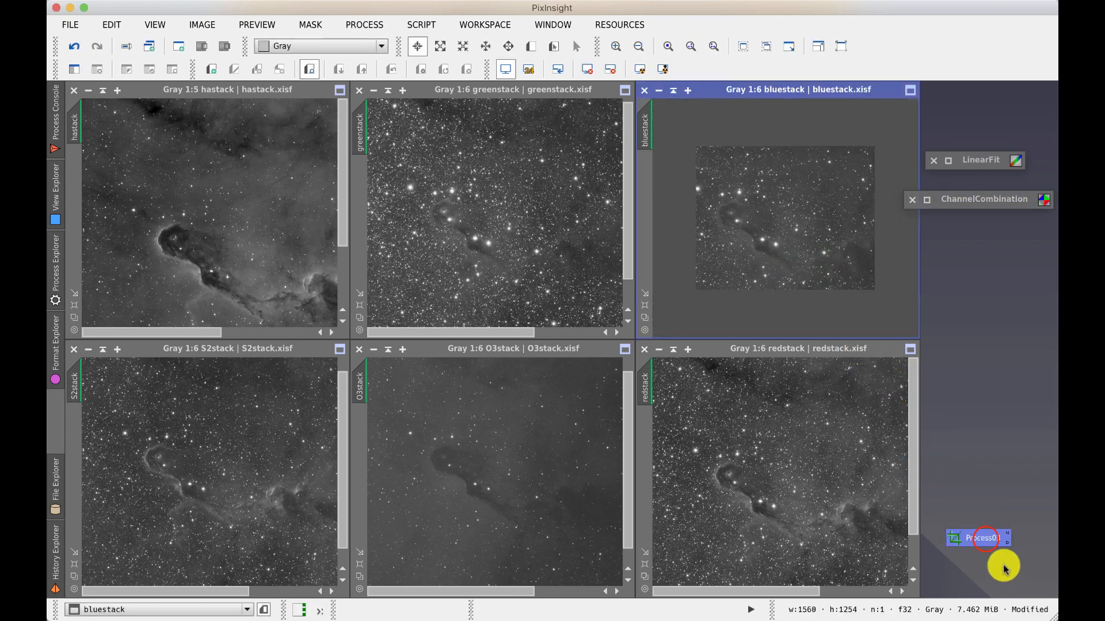
left_click_drag(981, 543, 863, 548)
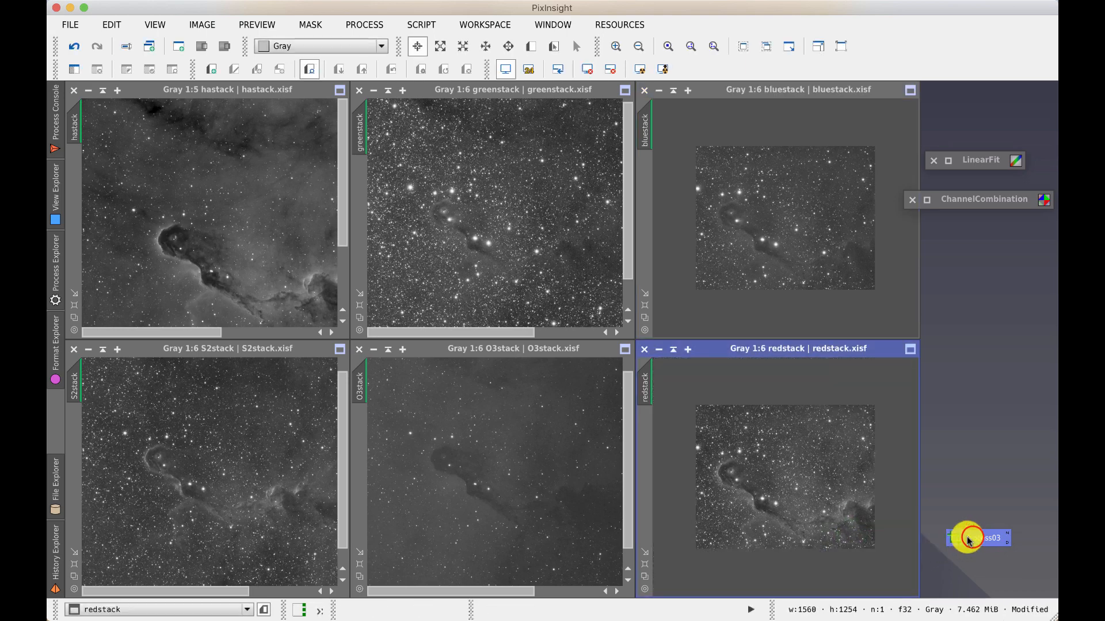
left_click_drag(973, 538, 521, 288)
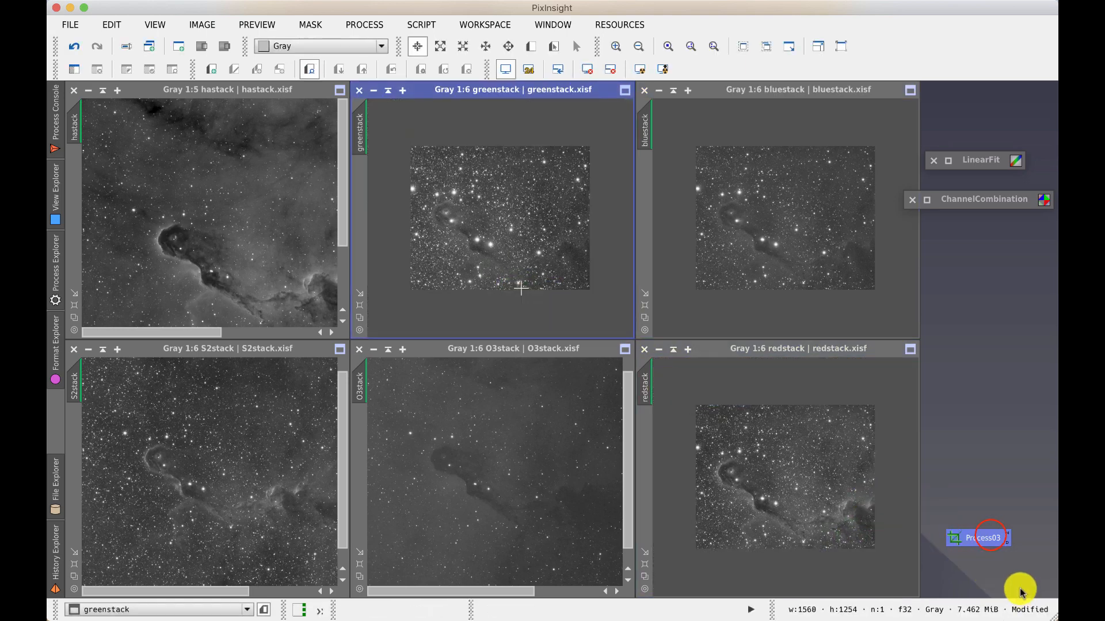
left_click_drag(989, 538, 573, 492)
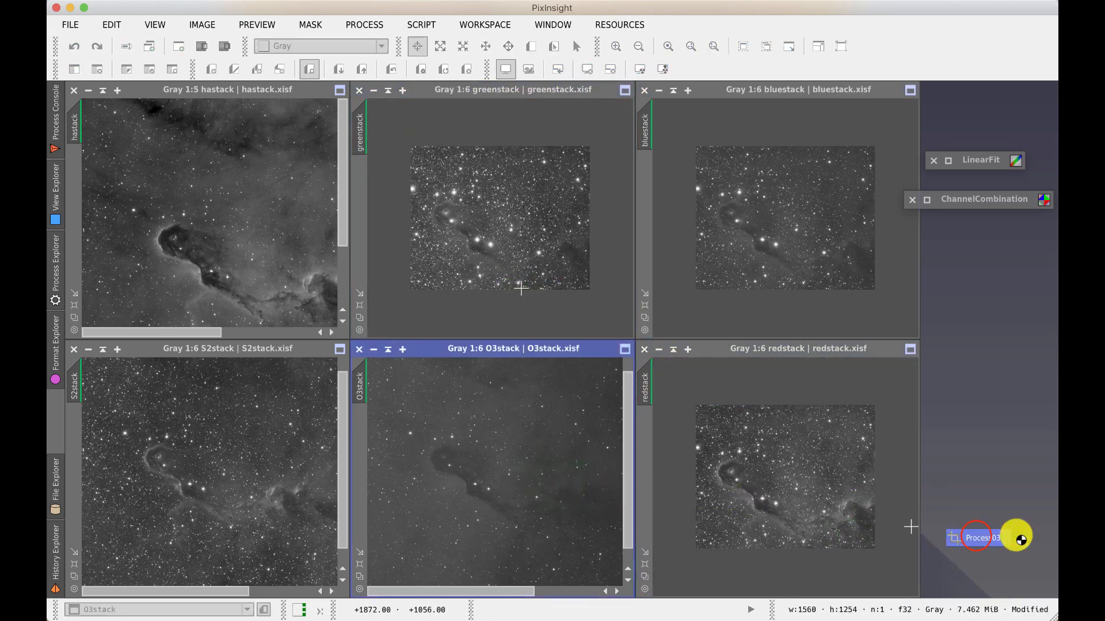
left_click_drag(977, 538, 253, 245)
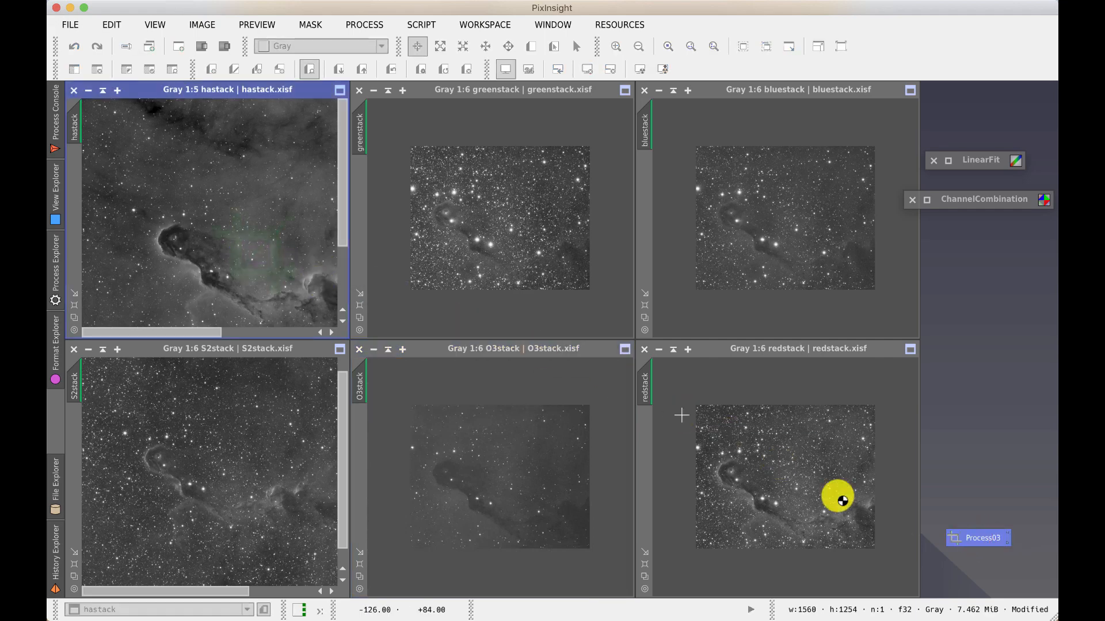
left_click_drag(988, 539, 239, 476)
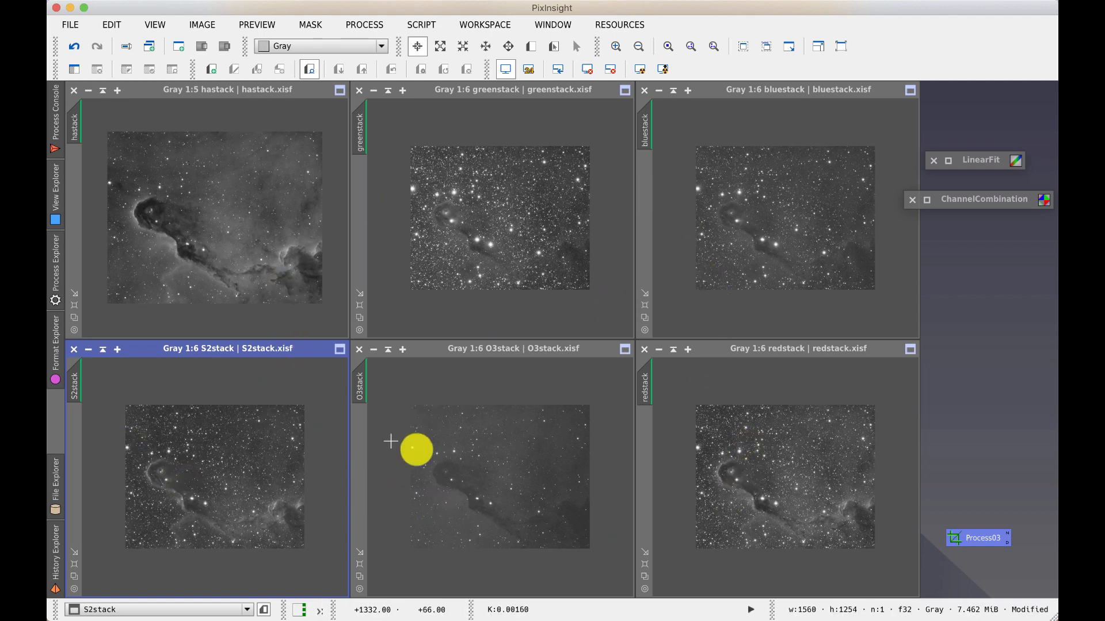
Switch back to the workspace containing the M3 image.
left_click(417, 456)
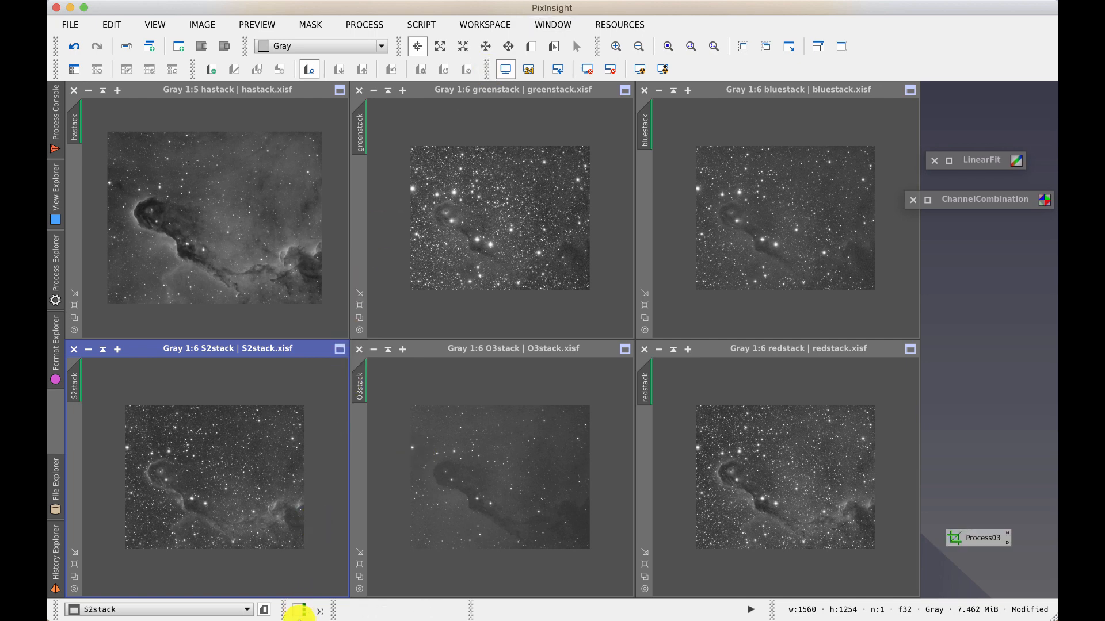
mouse_move(302, 615)
left_click(298, 604)
Restore the BackgroundNeutralization process window, and apply the automatic screen stretch to the secondstack image.
left_click(206, 157)
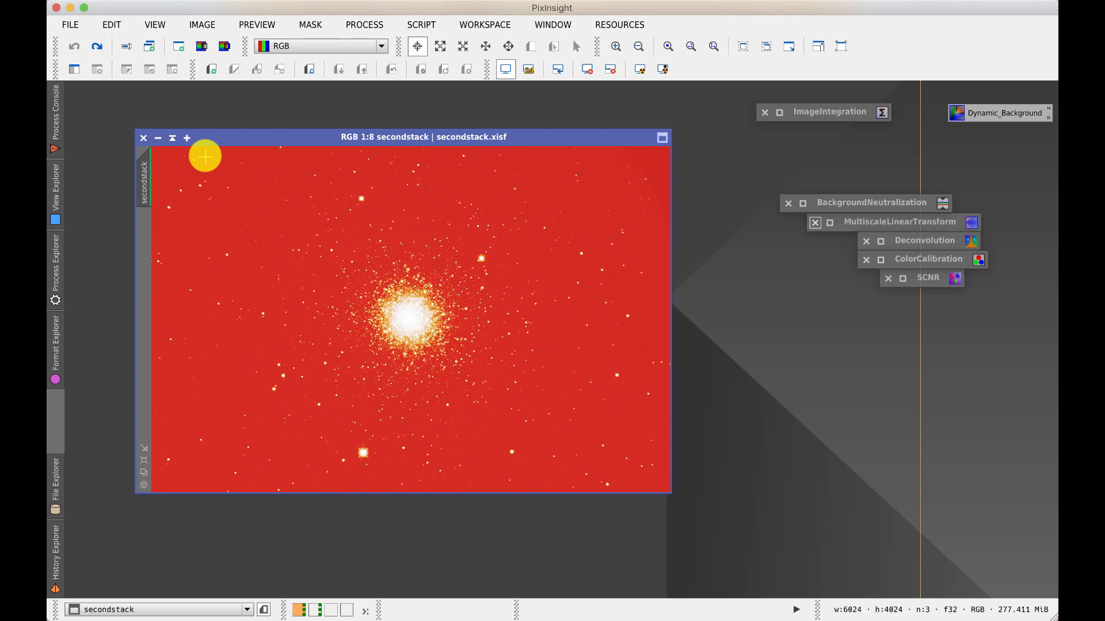
double_click(848, 201)
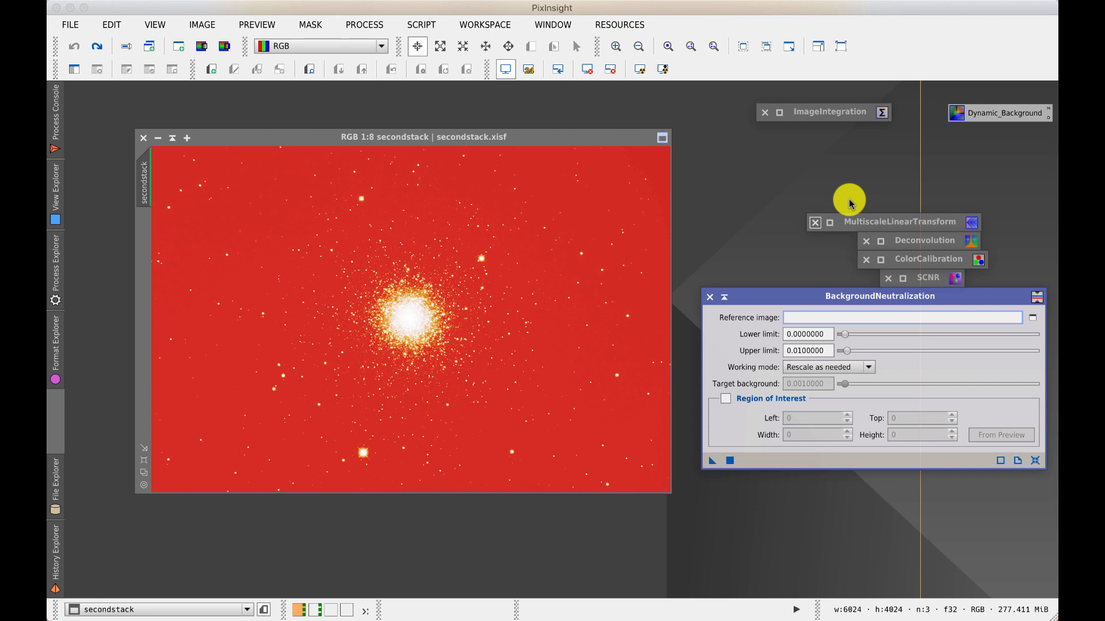
left_click(640, 70)
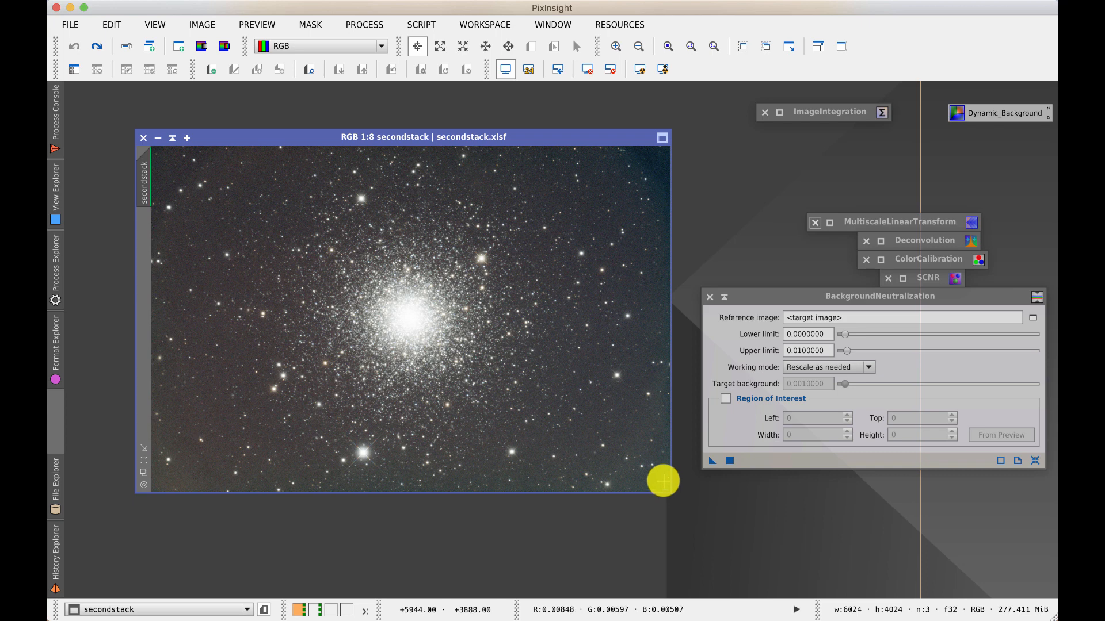
Start a DynamicCrop on secondstack, and set the crop's width and height to 3500 pixels.
left_click(366, 26)
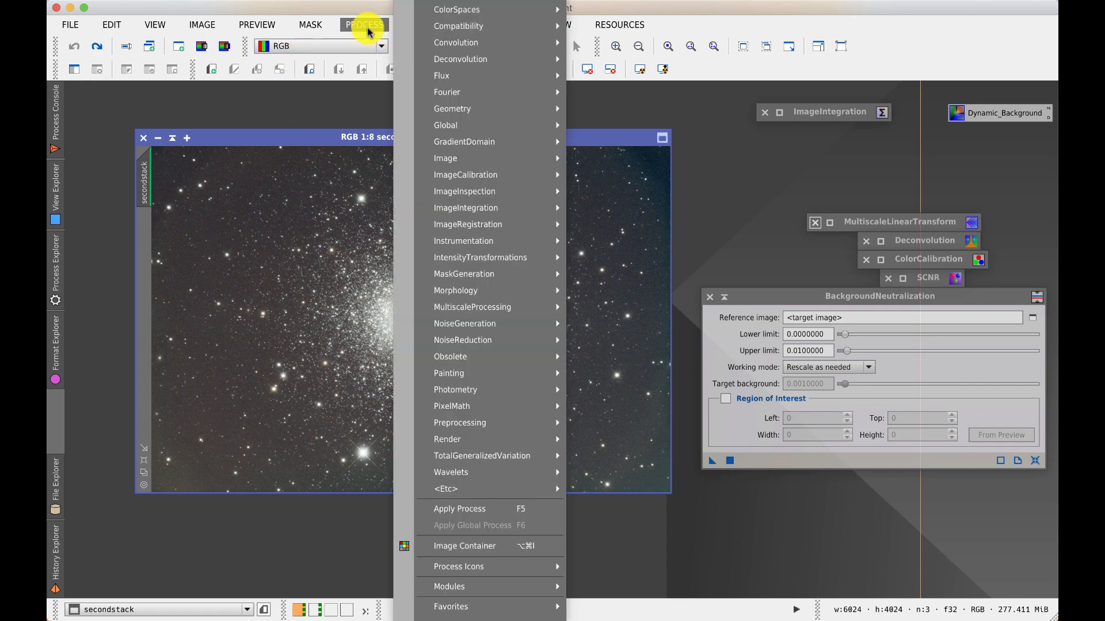
mouse_move(453, 107)
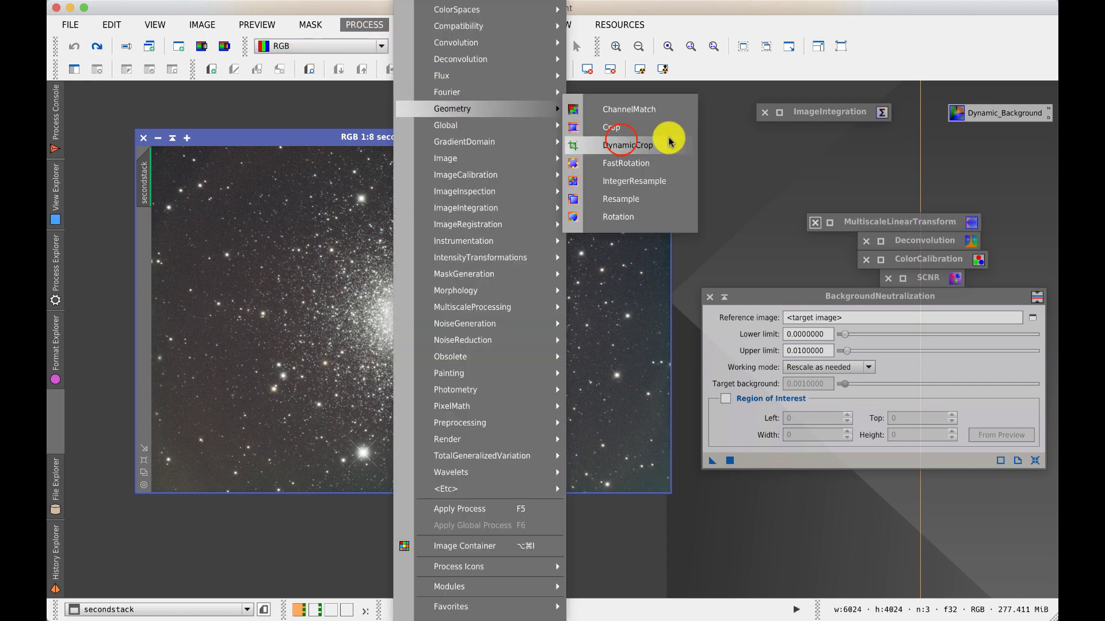
left_click(624, 145)
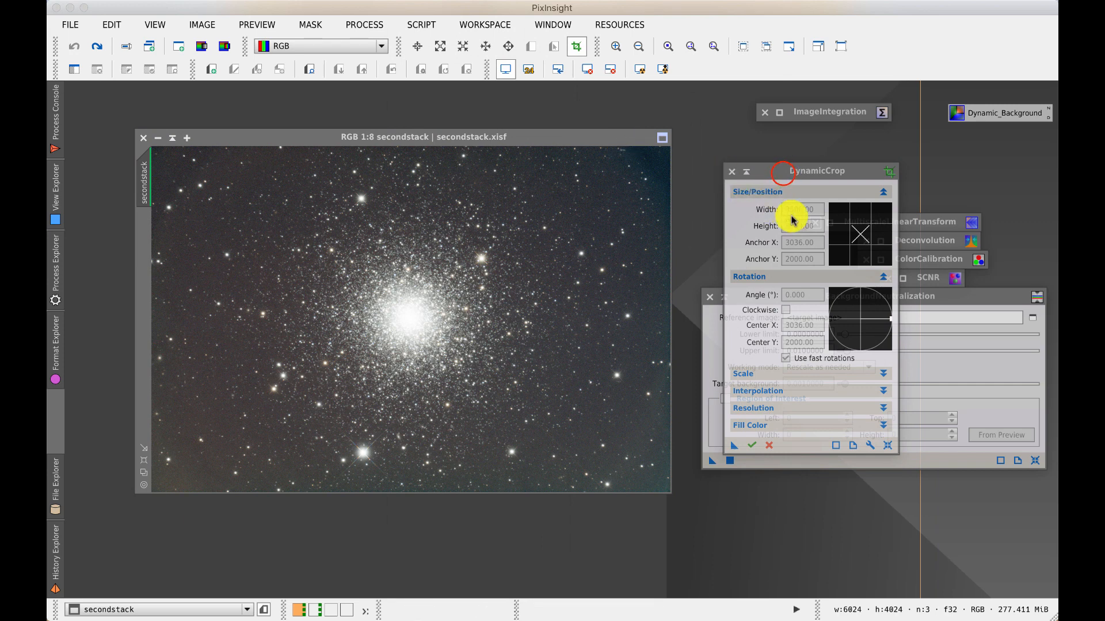
left_click(328, 229)
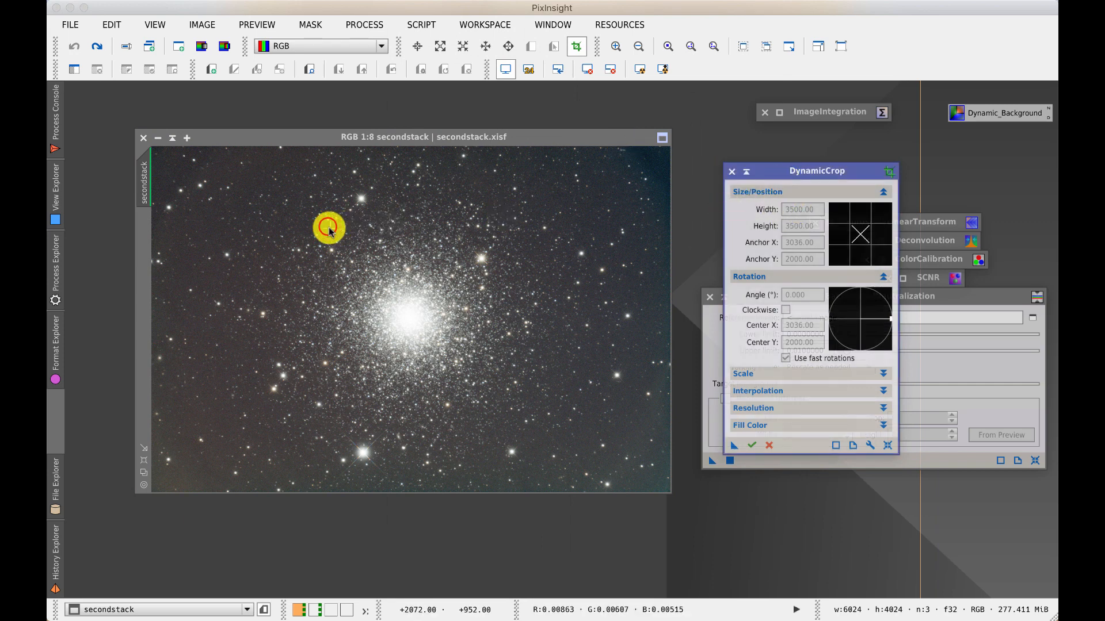
left_click(791, 211)
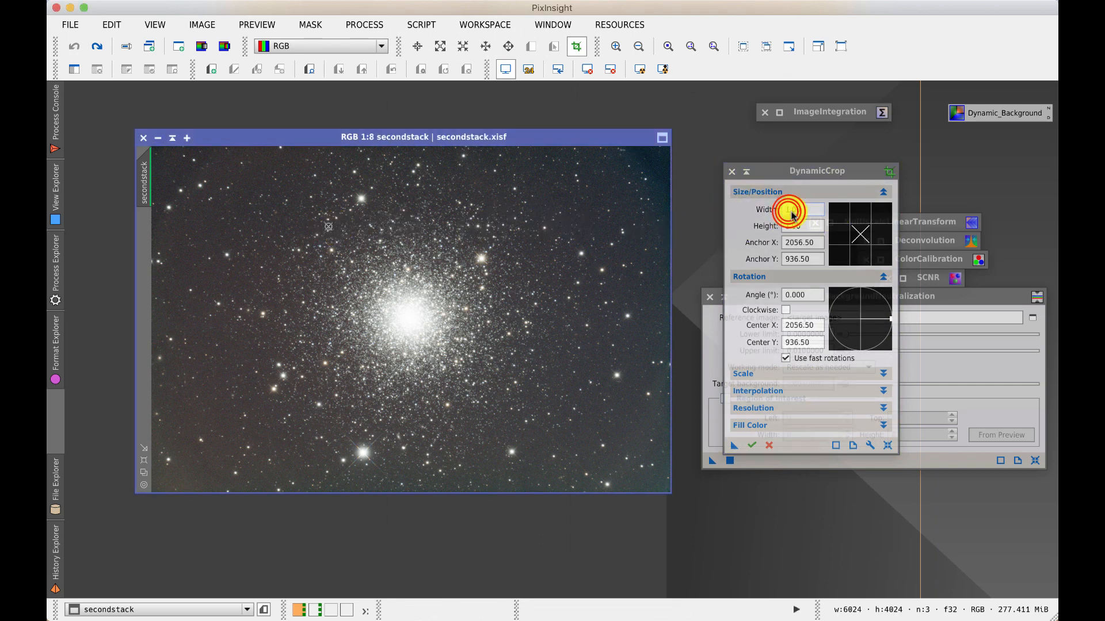
left_click(811, 208)
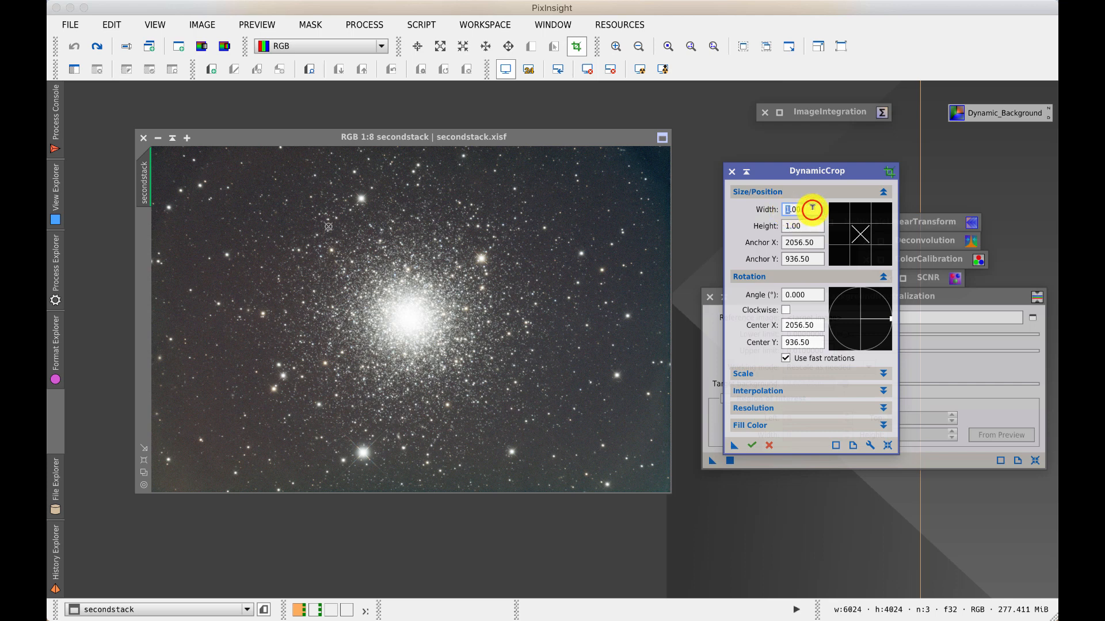
left_click_drag(812, 208, 776, 212)
type("3500")
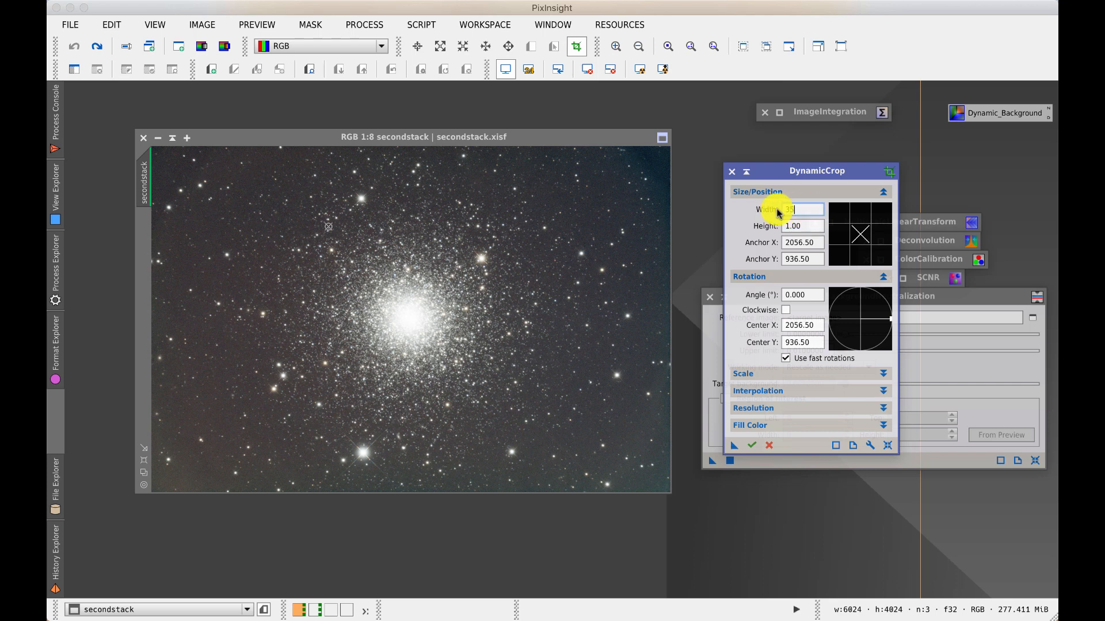
key("Tab")
type("3500")
left_click(798, 242)
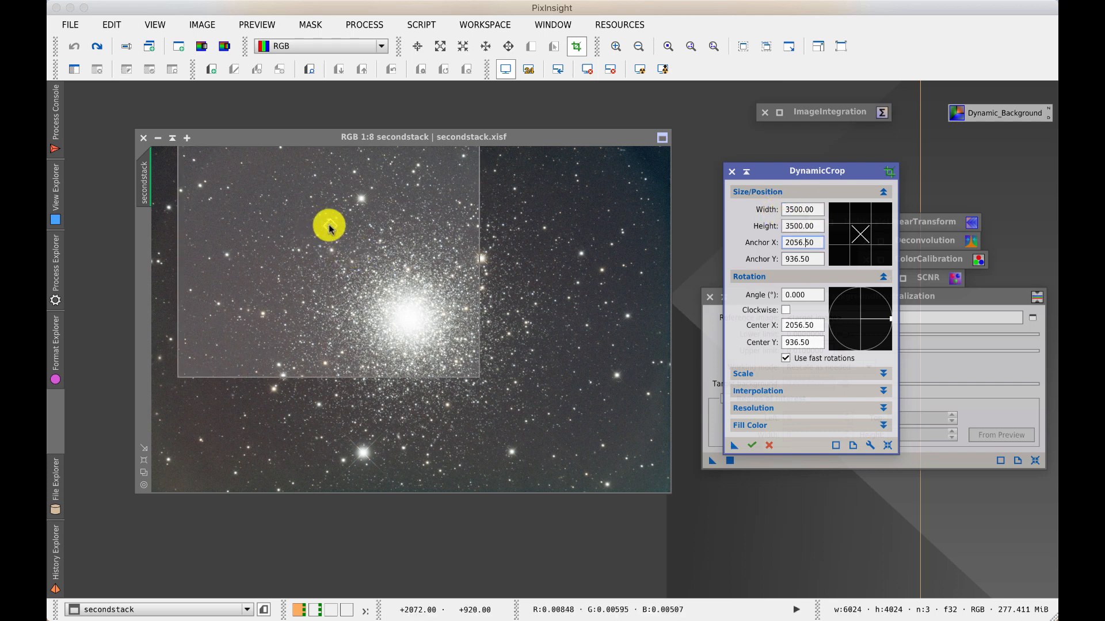
Center the crop region on the M3 cluster with its anchor at about 3016, 2032, and execute the crop.
left_click_drag(338, 236, 423, 332)
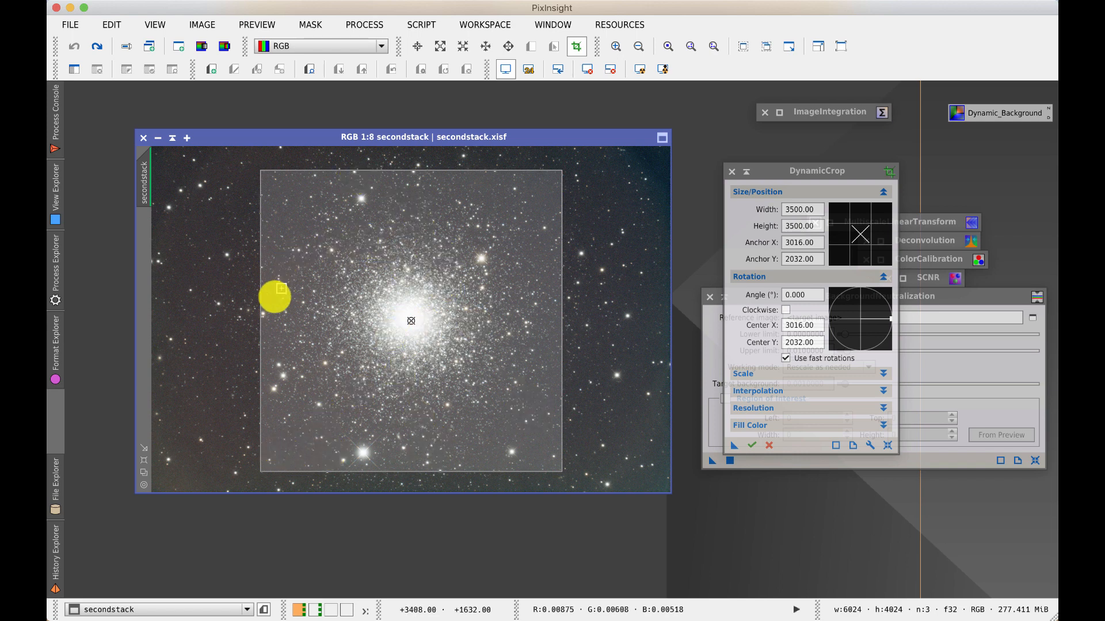
left_click(751, 445)
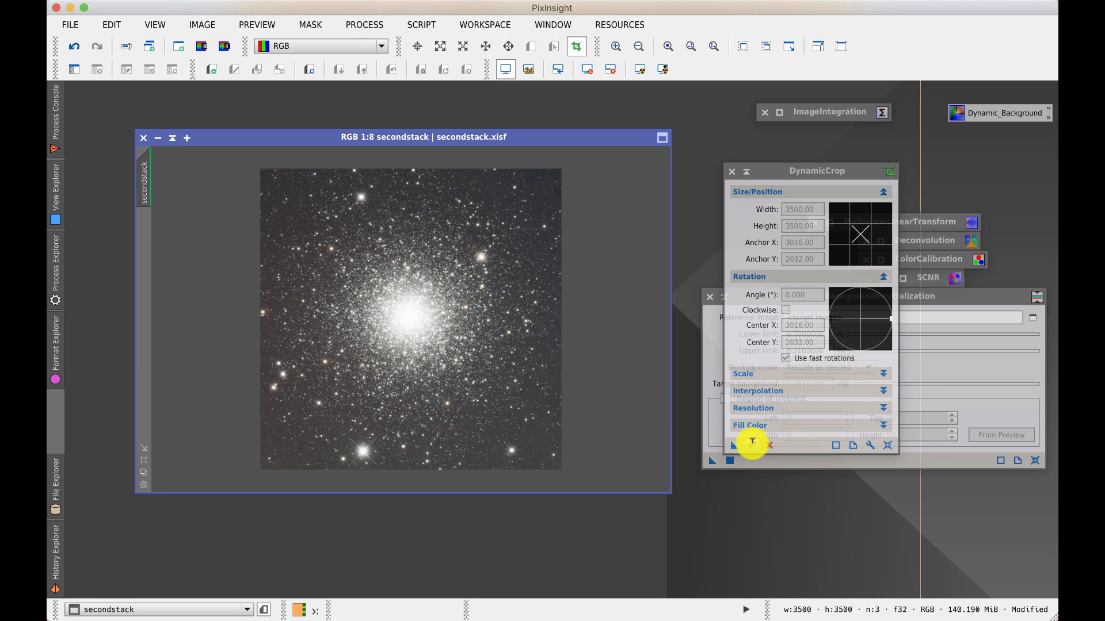
Close the DynamicCrop window, and move the BackgroundNeutralization window clear beside the secondstack image.
left_click(732, 172)
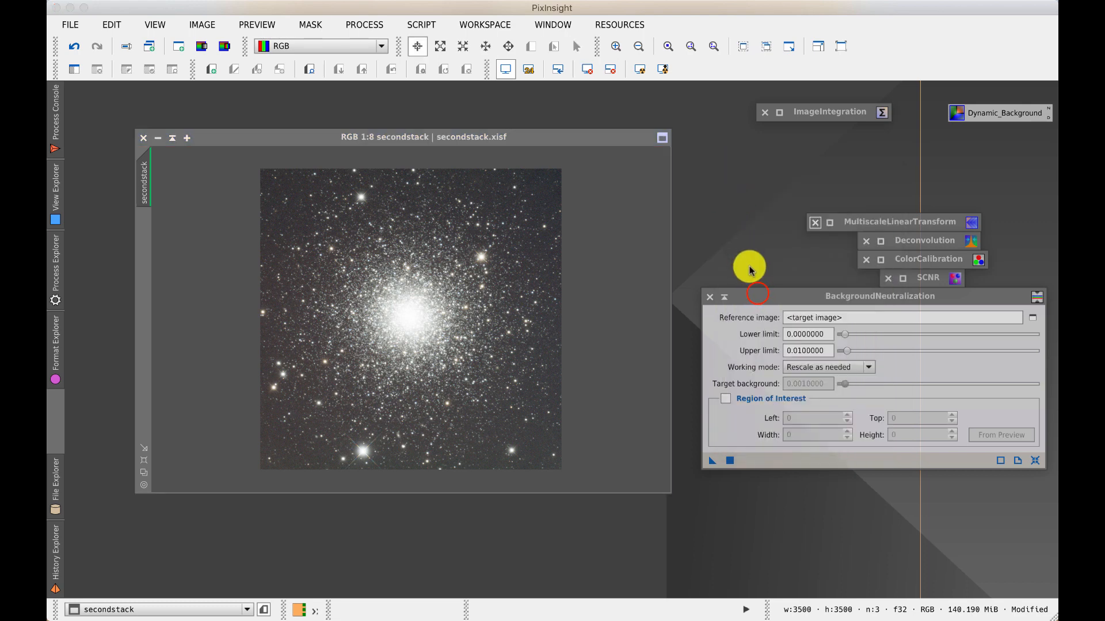
left_click(751, 291)
left_click_drag(744, 282, 732, 178)
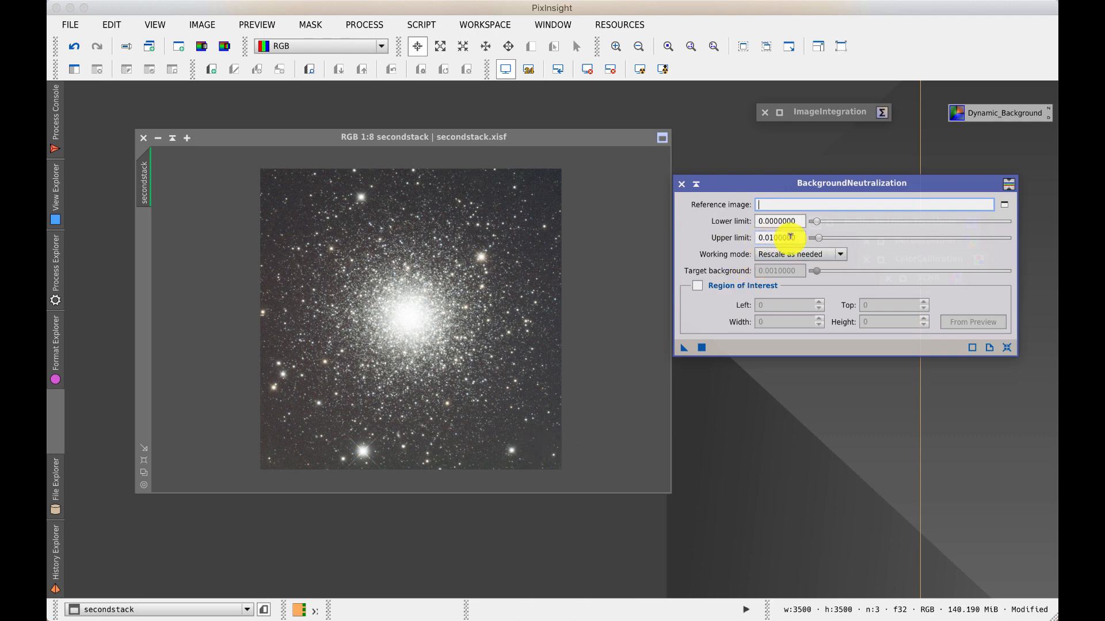
mouse_move(790, 236)
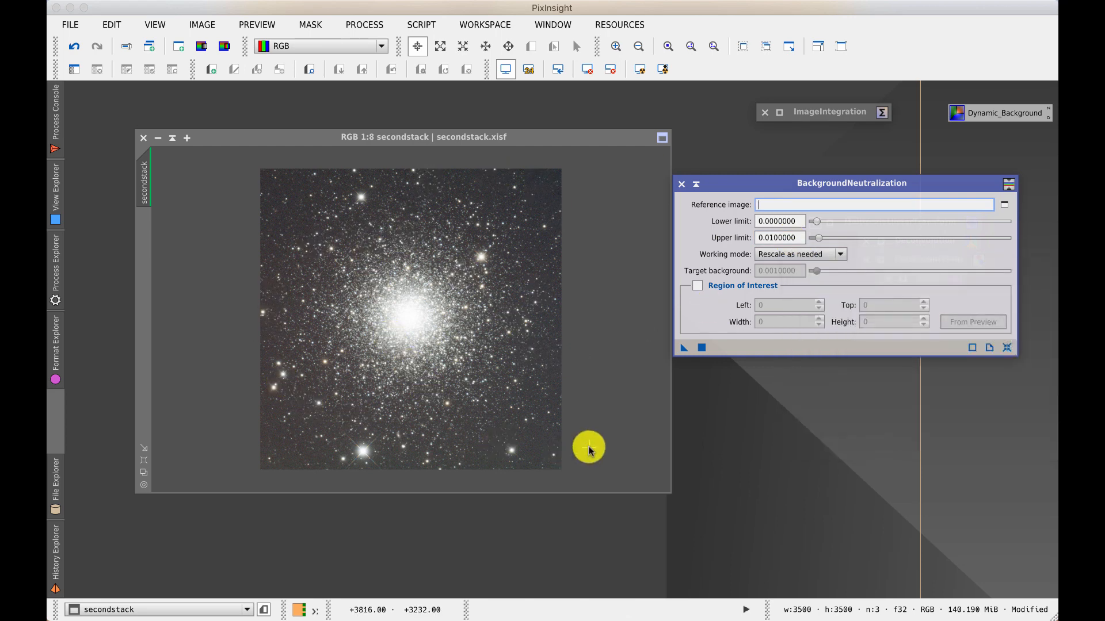
left_click(774, 201)
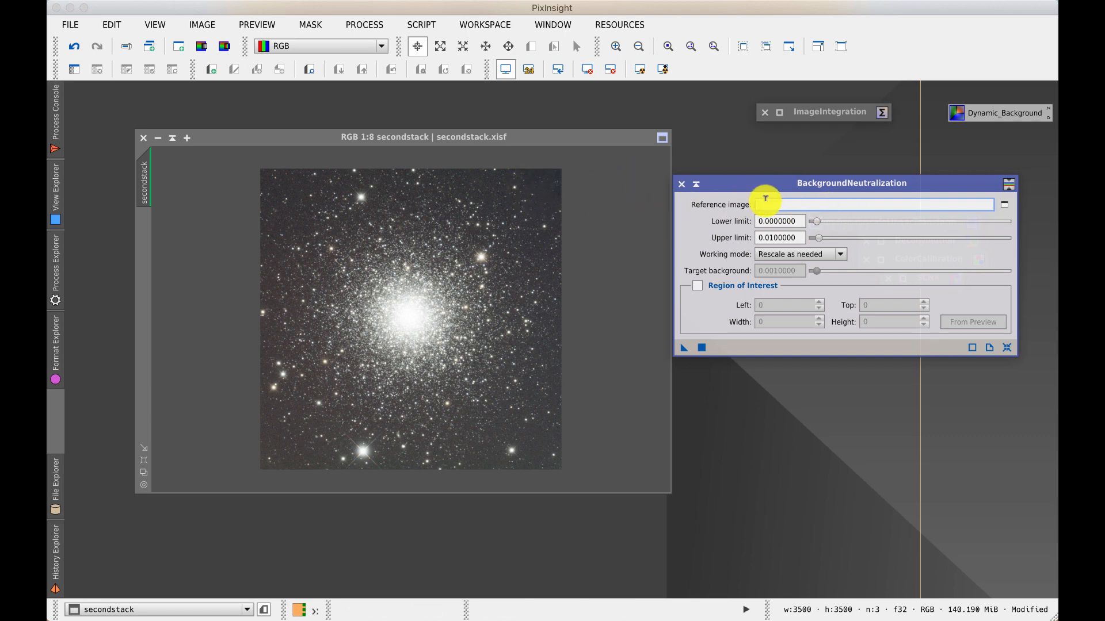
Apply BackgroundNeutralization to secondstack with an upper limit of 0.01, refresh the automatic screen stretch, and close the process window.
left_click(641, 72)
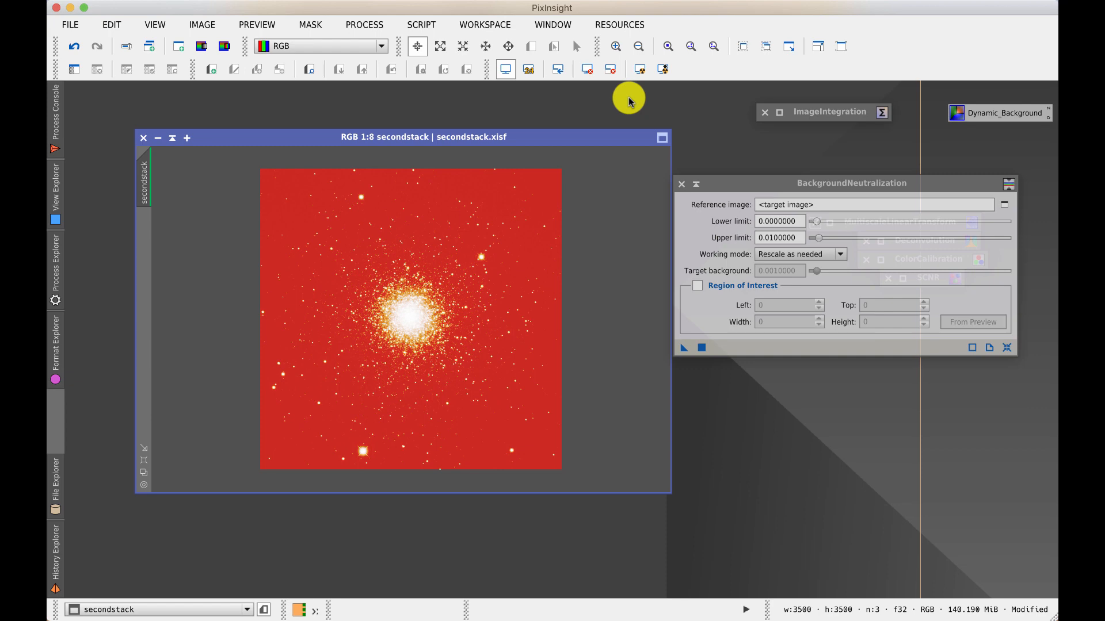
left_click(702, 348)
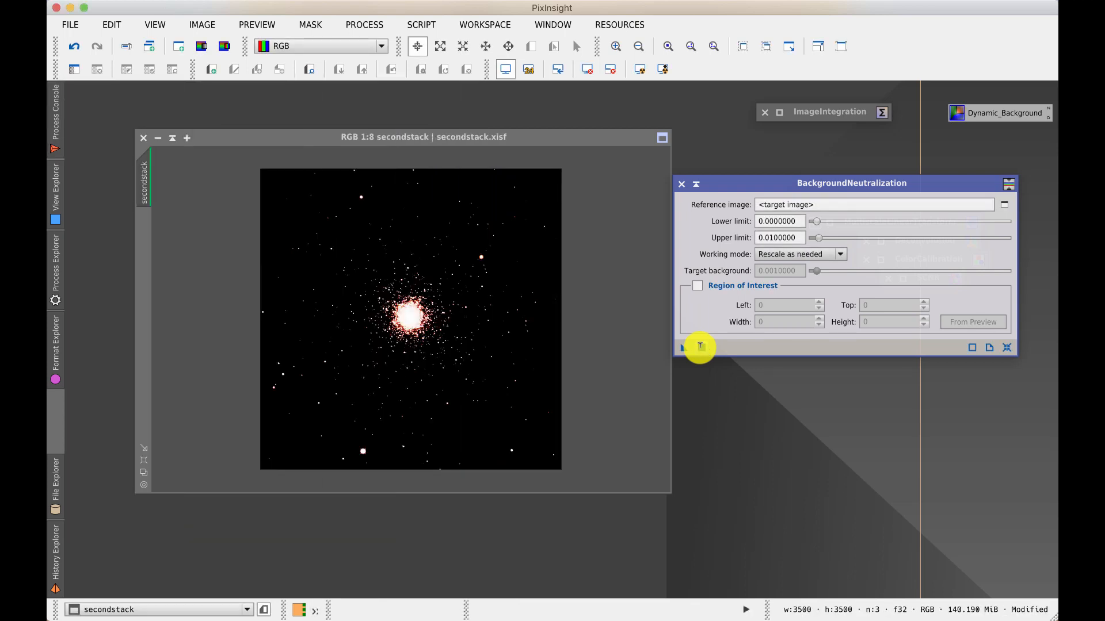
left_click(641, 69)
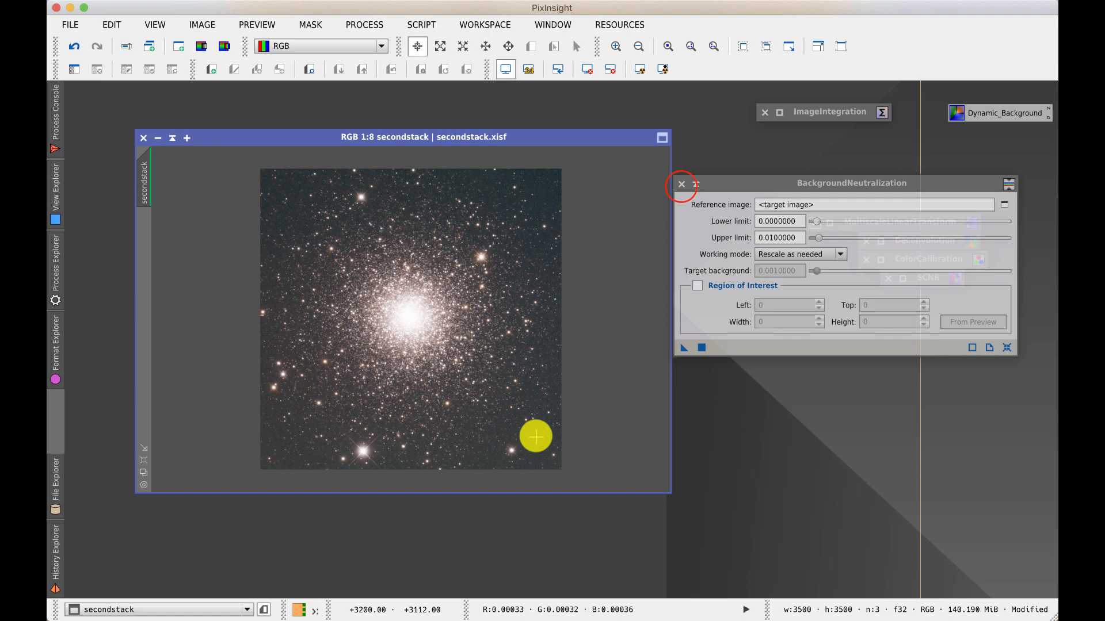
left_click(681, 184)
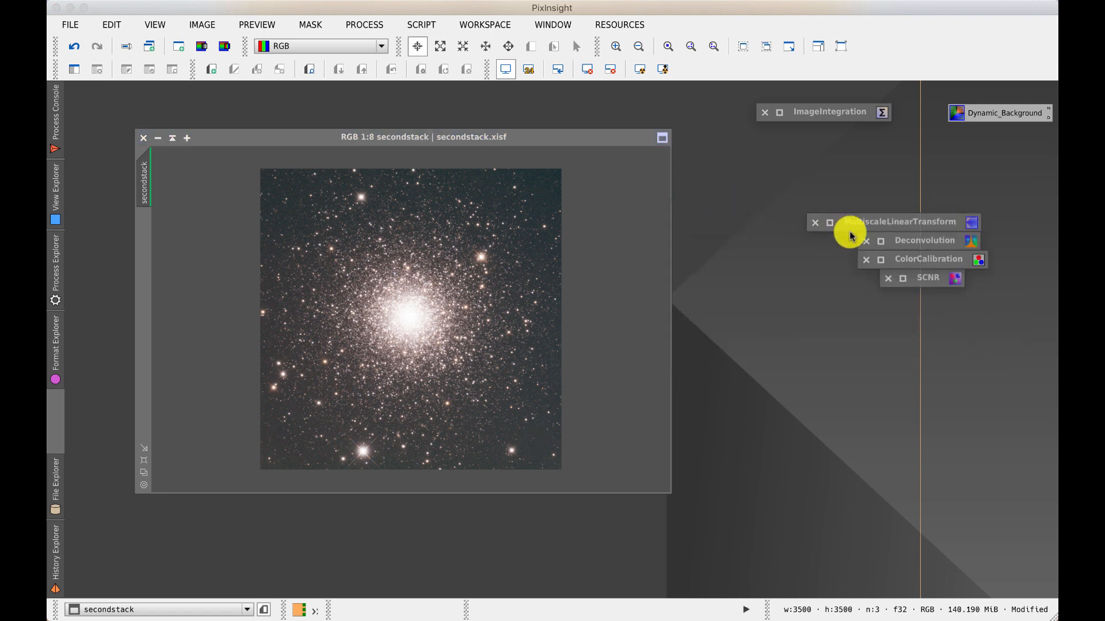
Restore ColorCalibration, and set the background reference upper limit to 0.004 and the white reference lower limit to 0.09.
double_click(907, 257)
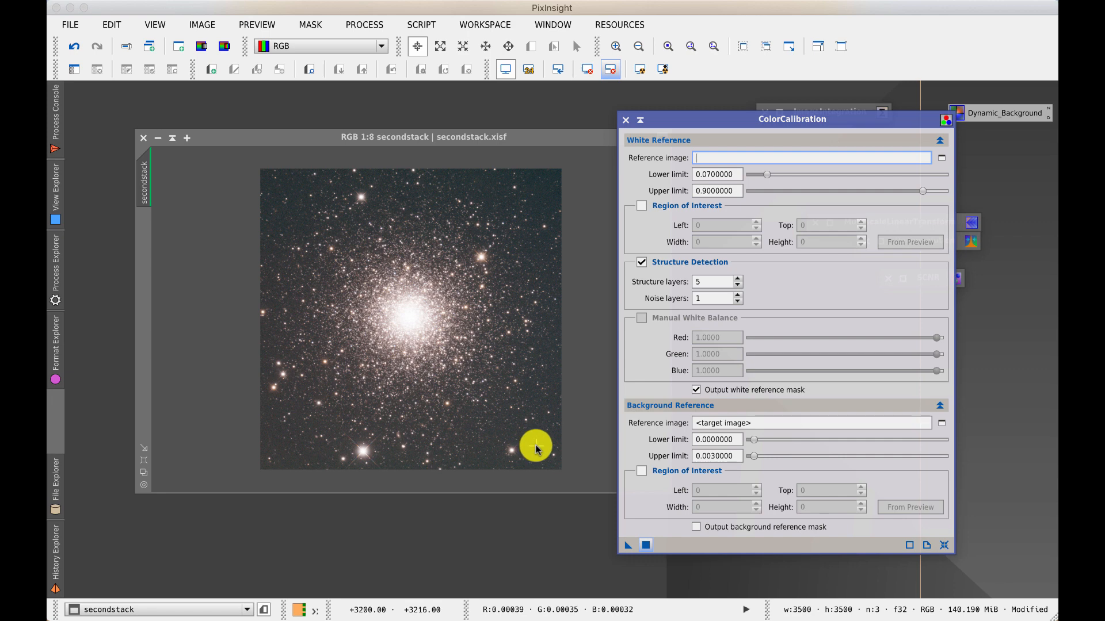
left_click(710, 454)
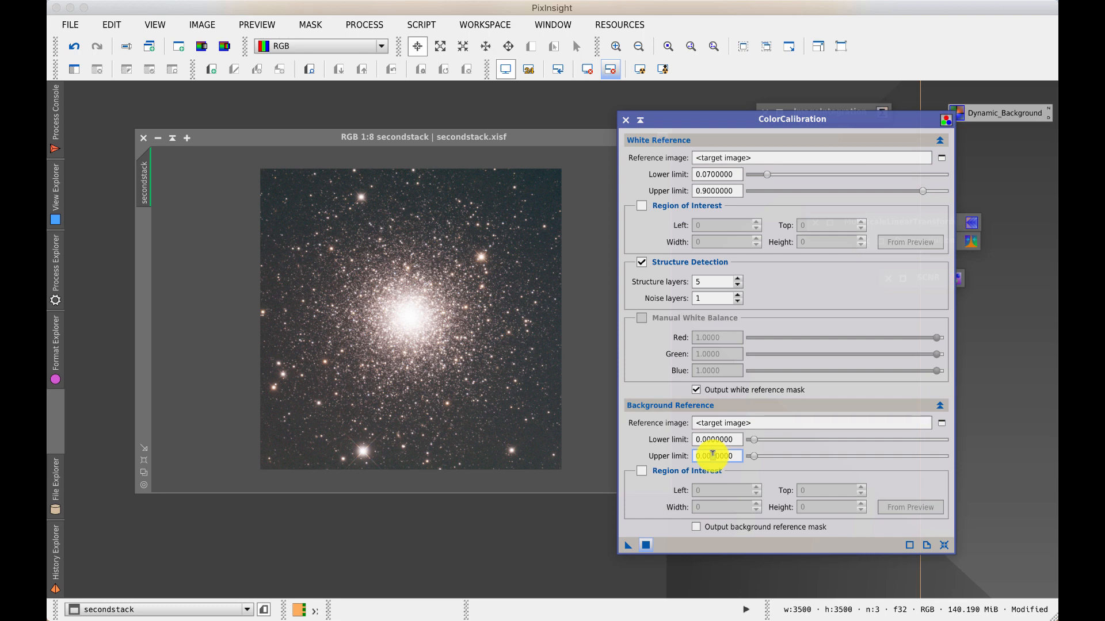
type("4")
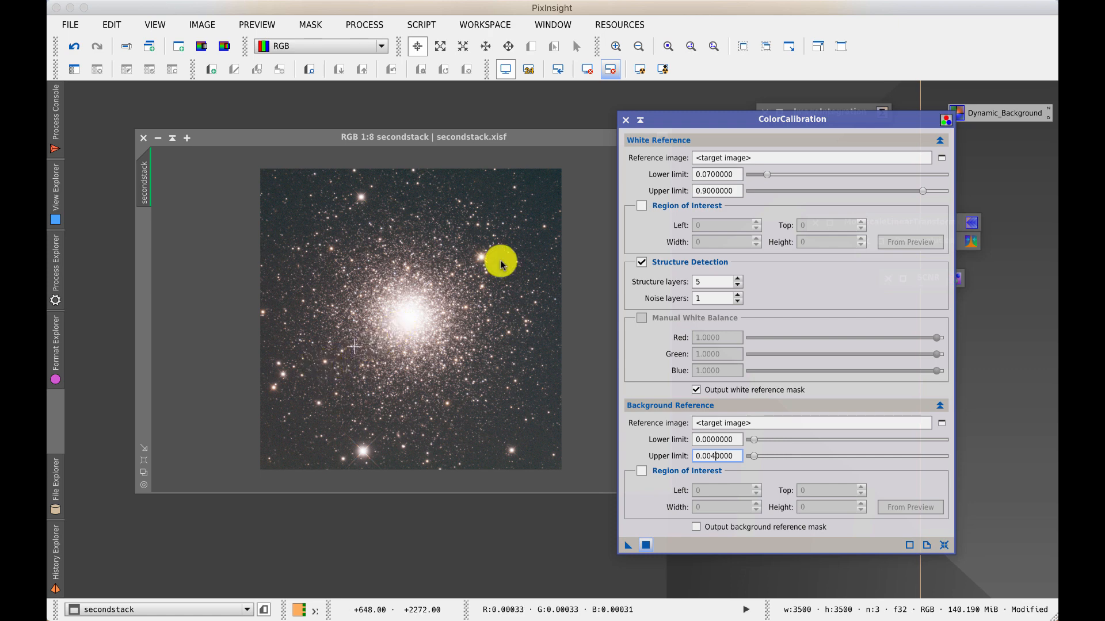
left_click(767, 175)
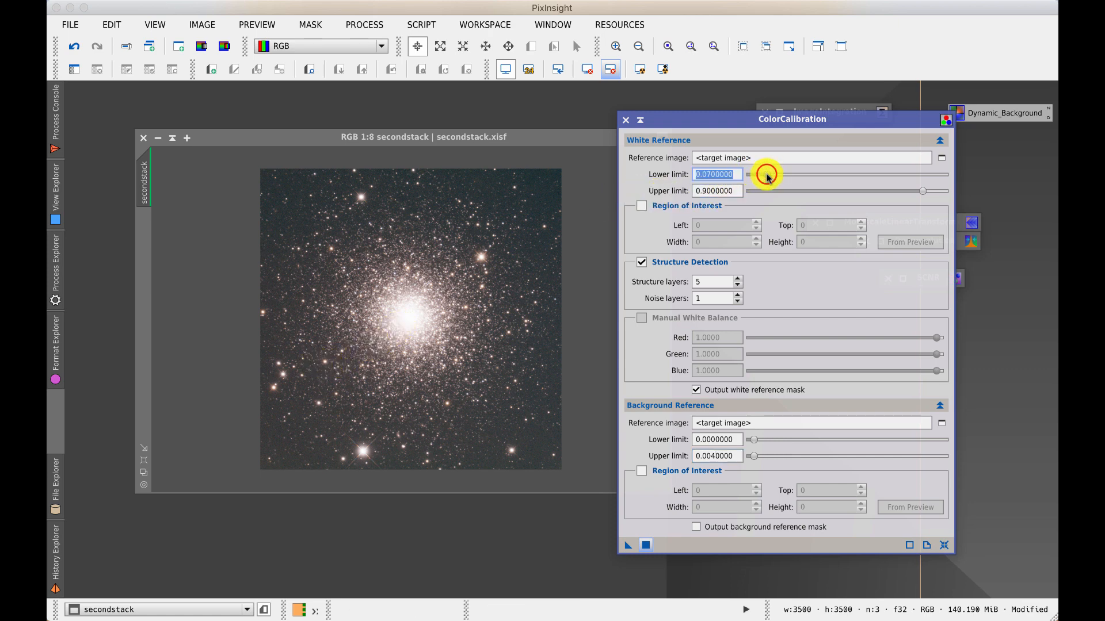
left_click_drag(769, 179, 772, 178)
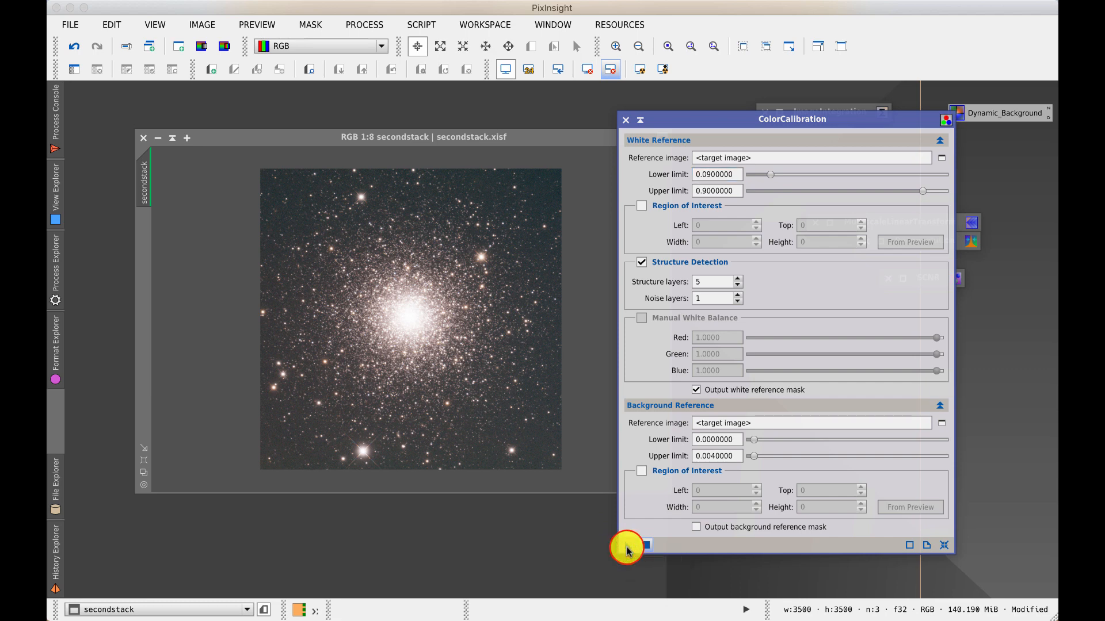
Apply ColorCalibration to secondstack, and close the generated white reference mask after checking it.
left_click_drag(627, 549, 513, 427)
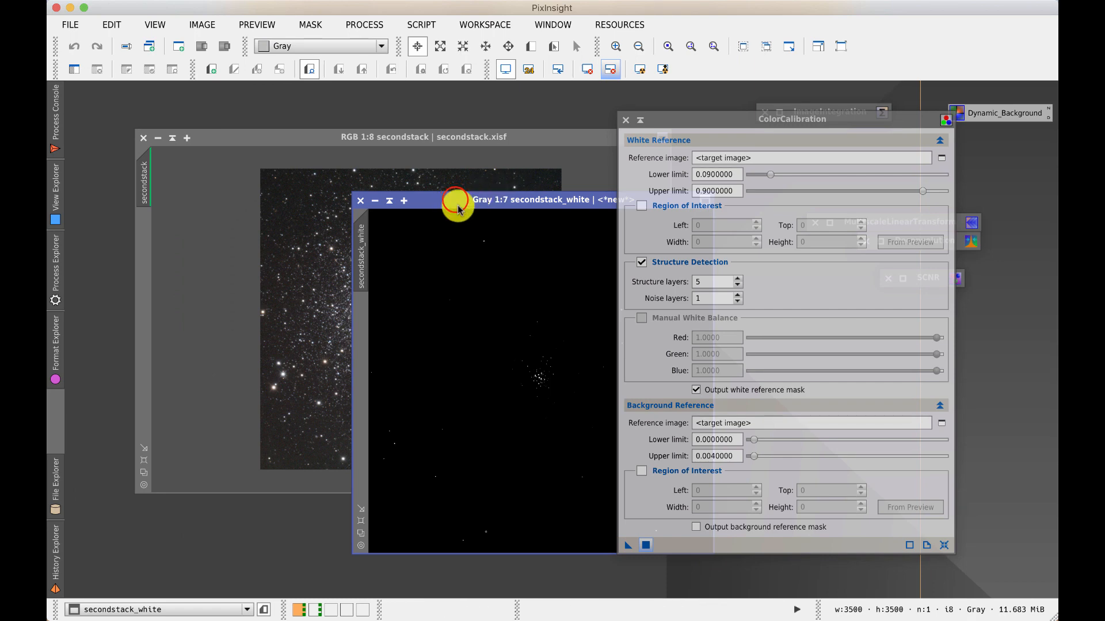
left_click_drag(456, 200, 294, 168)
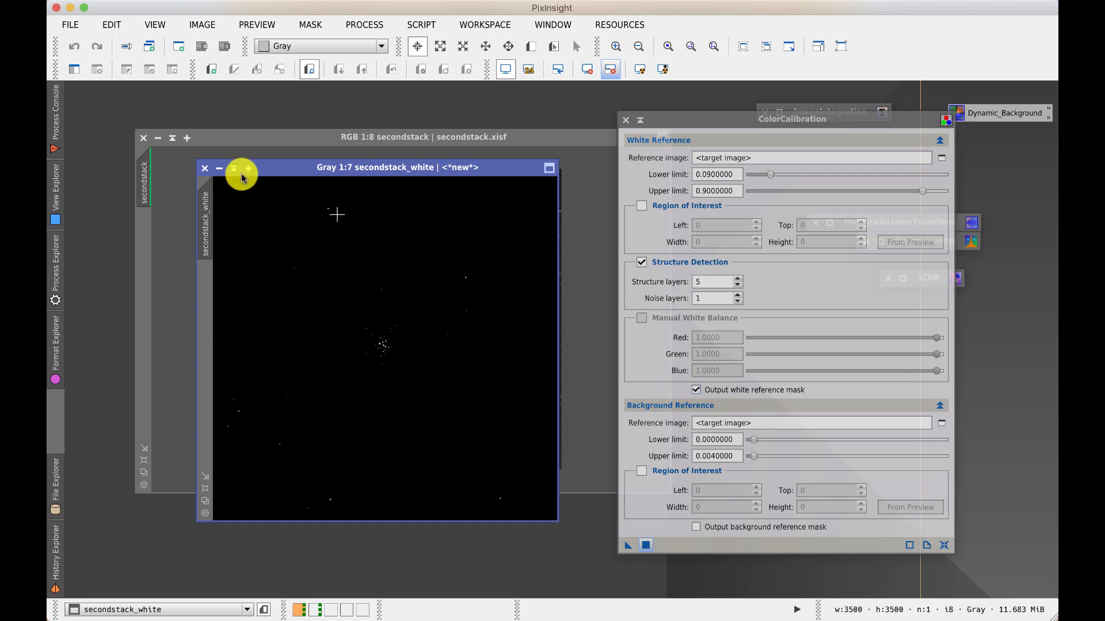
left_click(206, 169)
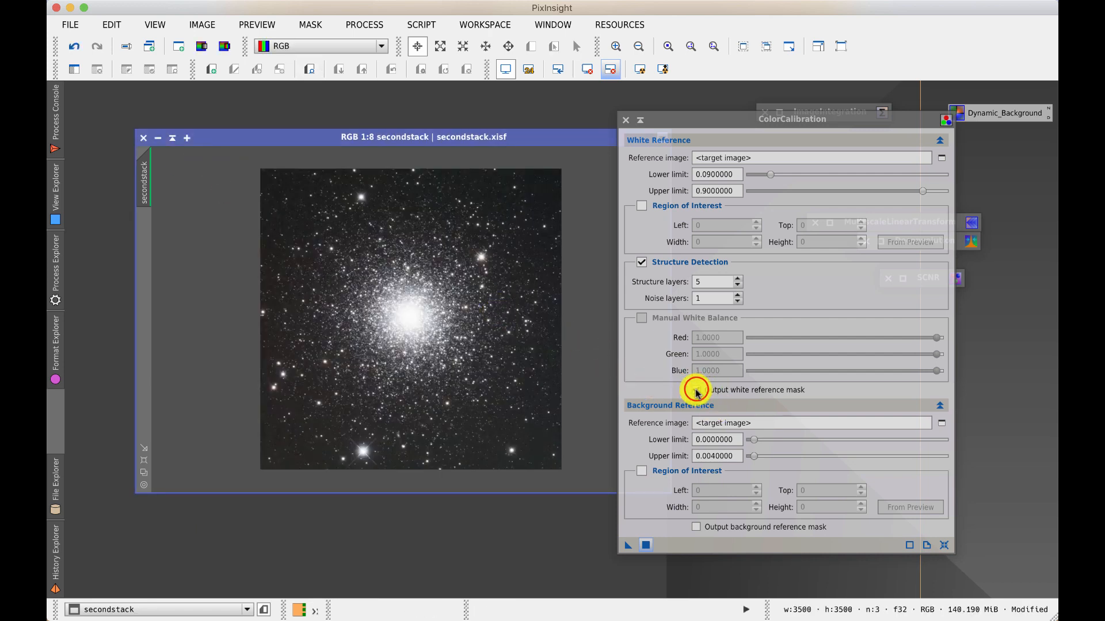
Turn off ColorCalibration's white reference mask output, and refresh secondstack's automatic screen stretch before collapsing the process window.
left_click(696, 389)
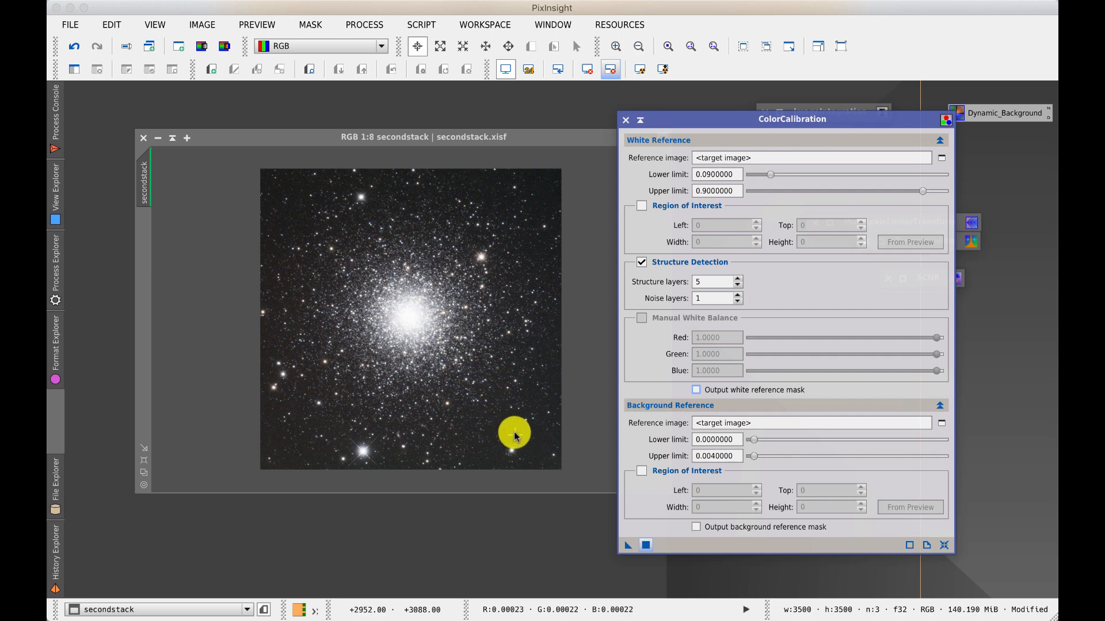
left_click(639, 69)
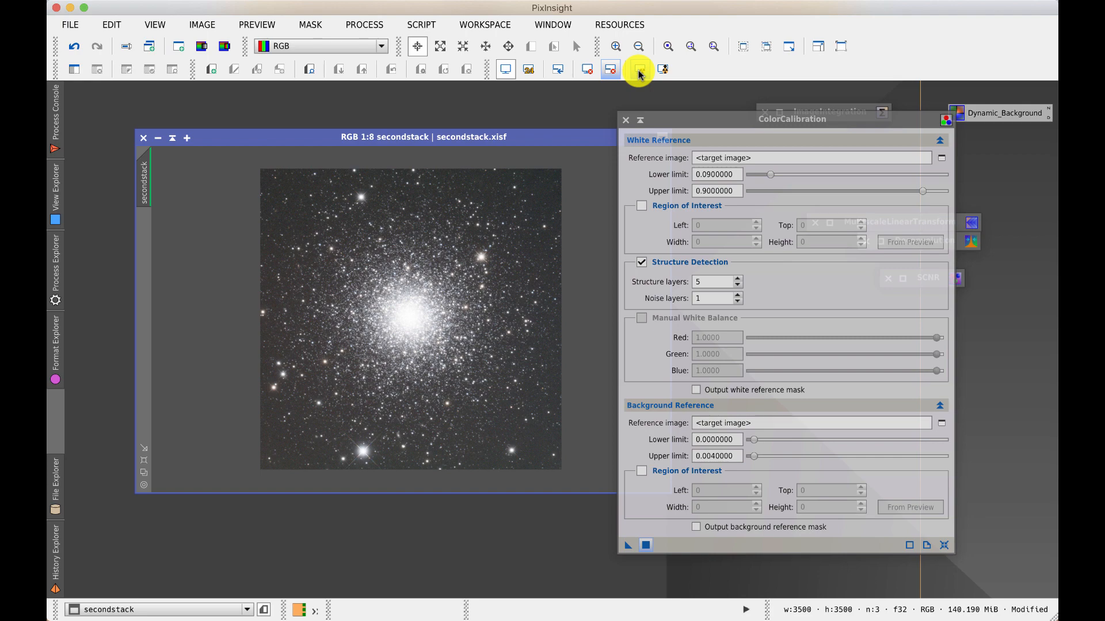
left_click(640, 120)
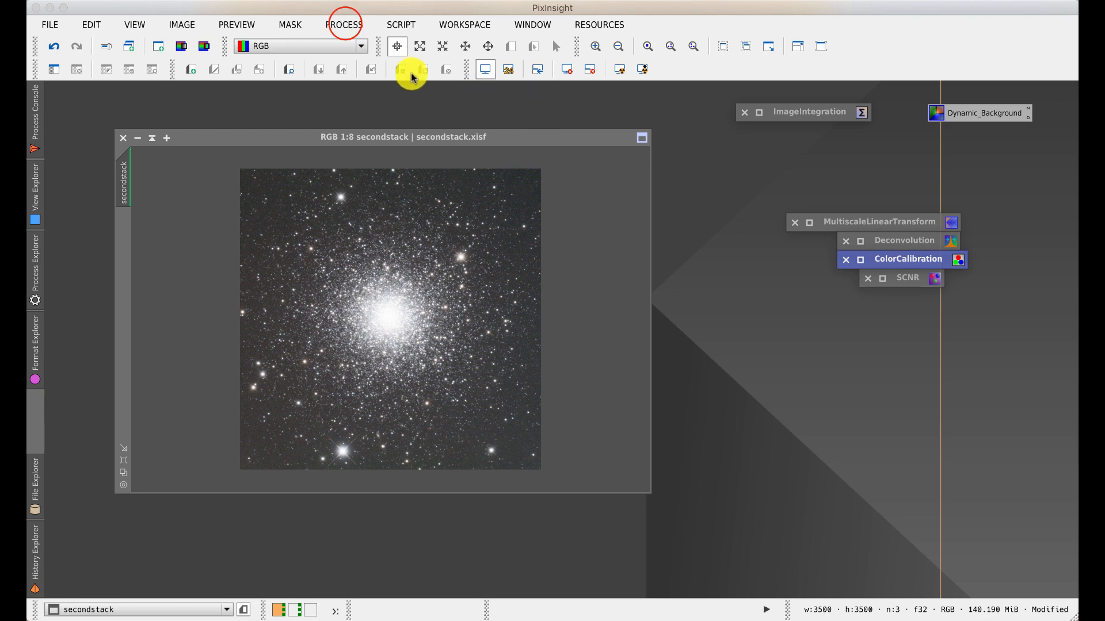
Open DynamicBackgroundExtraction beside the image, and start it on secondstack.
left_click(345, 25)
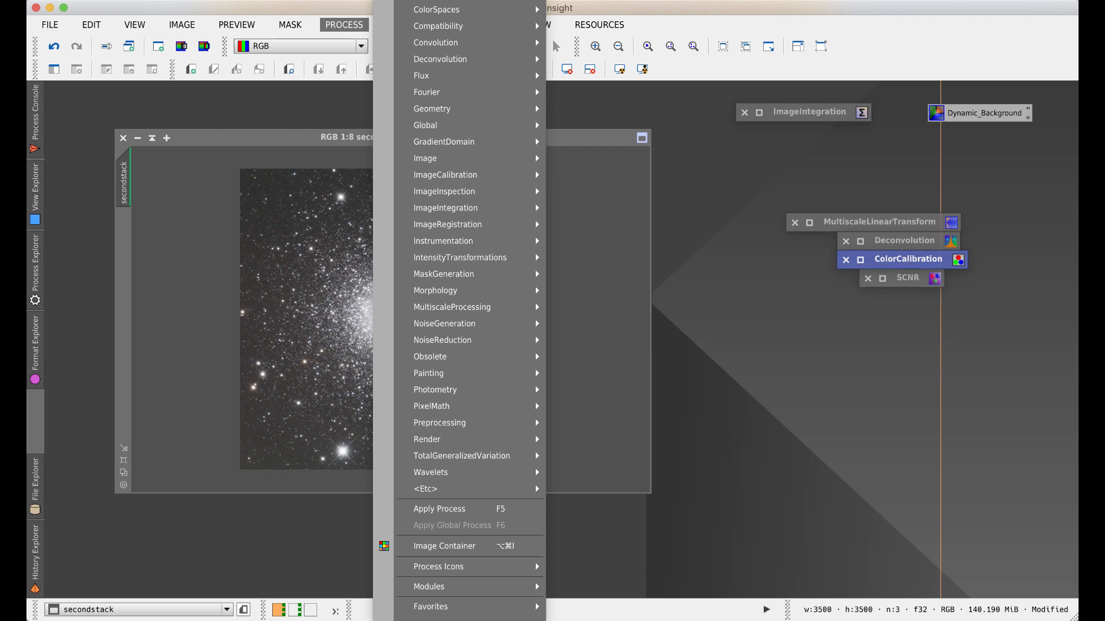
left_click(601, 1)
left_click_drag(743, 319, 723, 143)
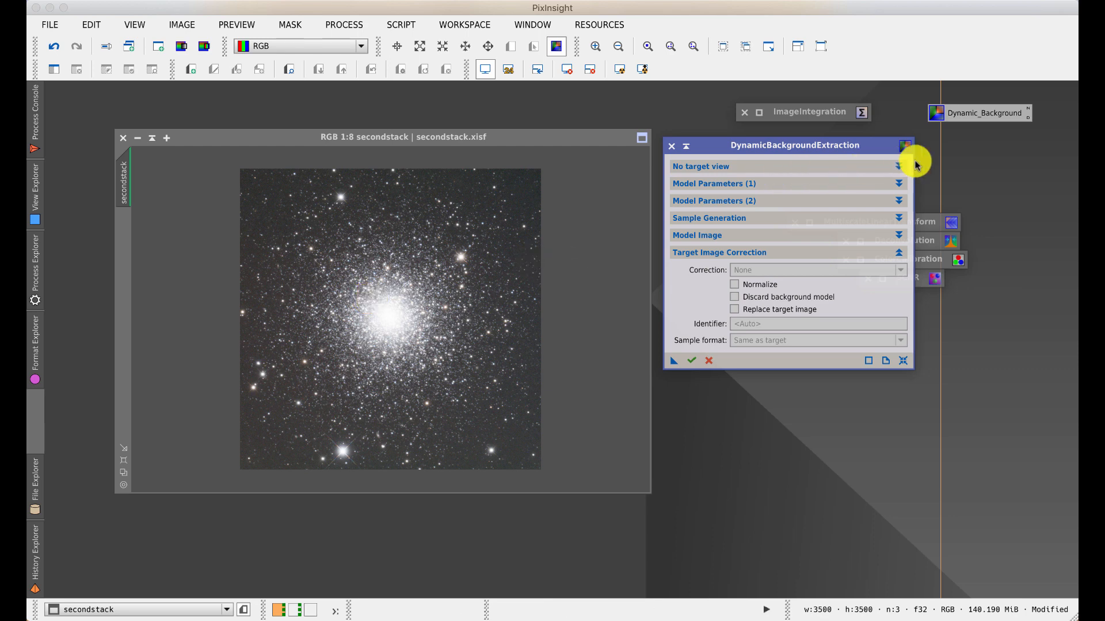
left_click(520, 178)
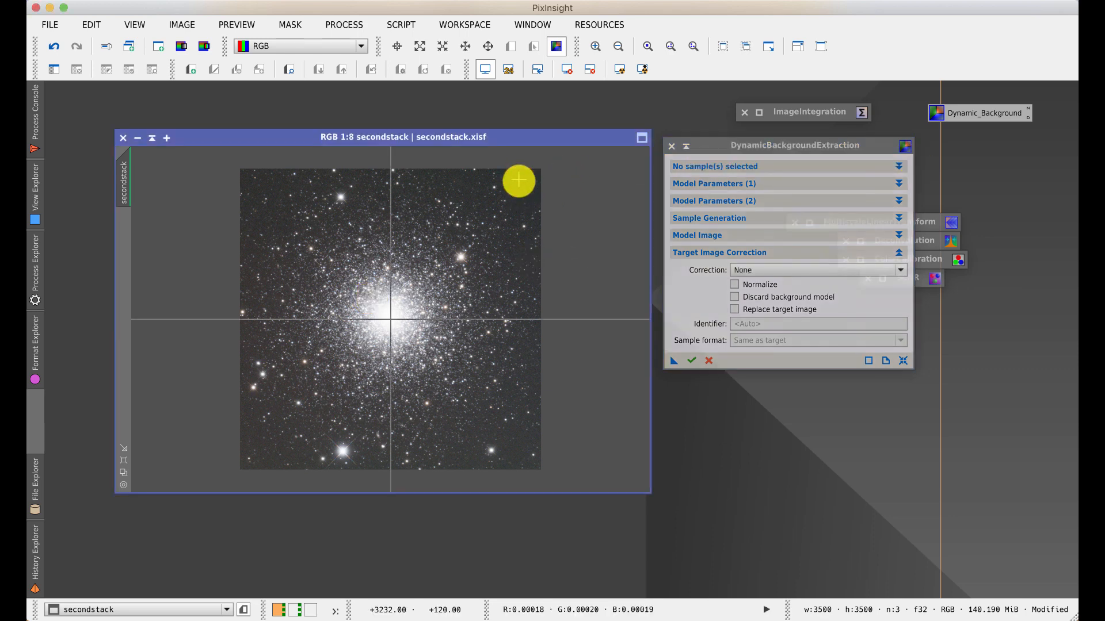
Place four background samples on dark sky, two near the image's upper corners and two along the lower part of its right side.
left_click(516, 177)
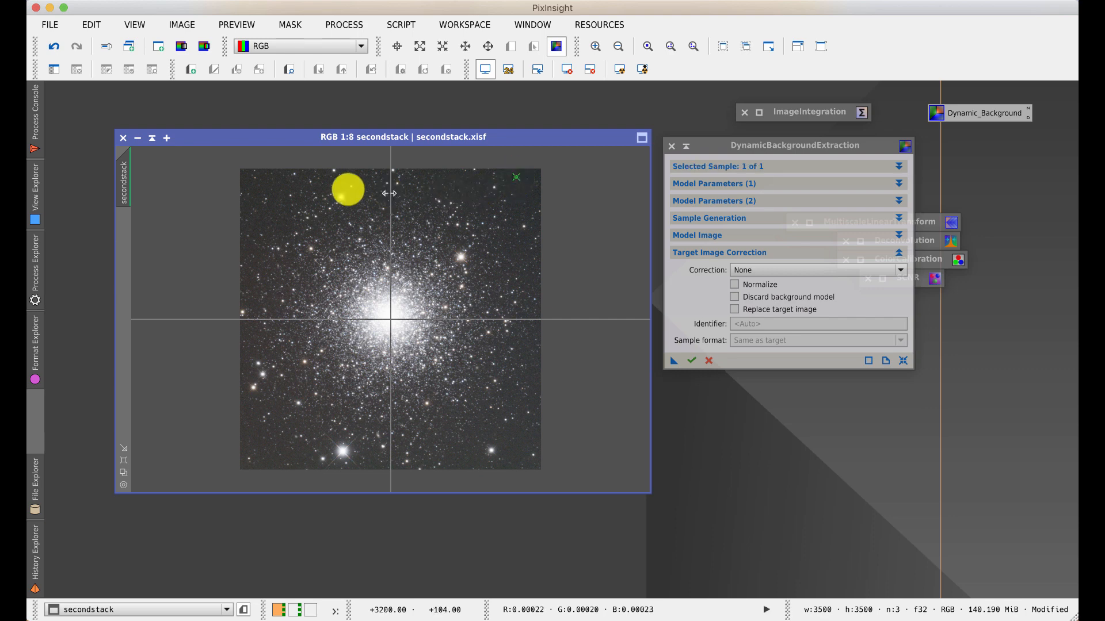
left_click(244, 184)
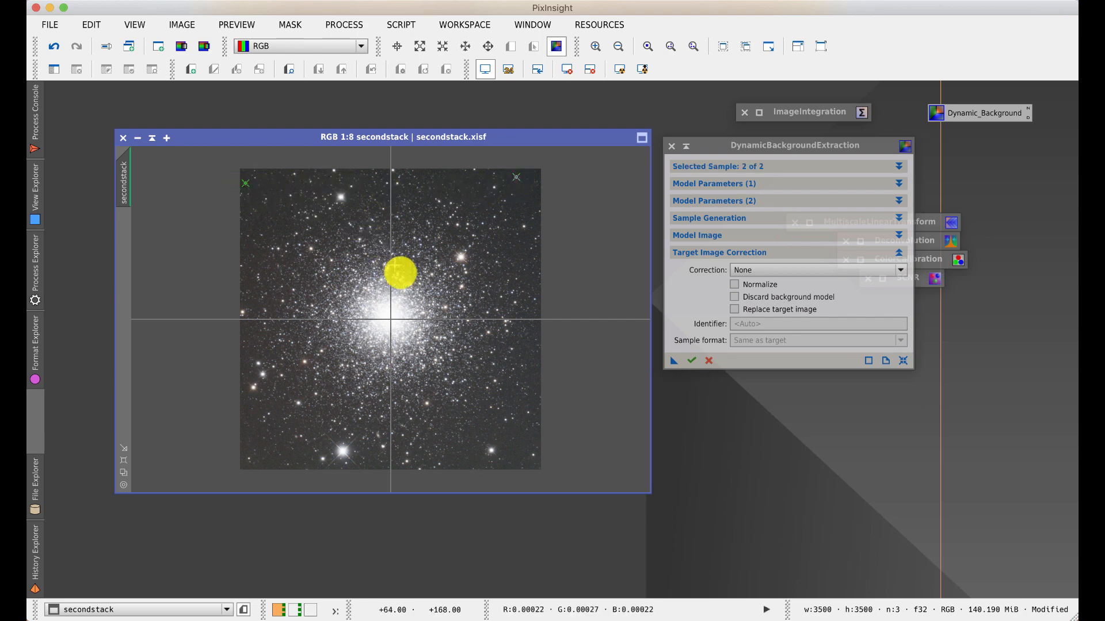
left_click(532, 377)
left_click(524, 448)
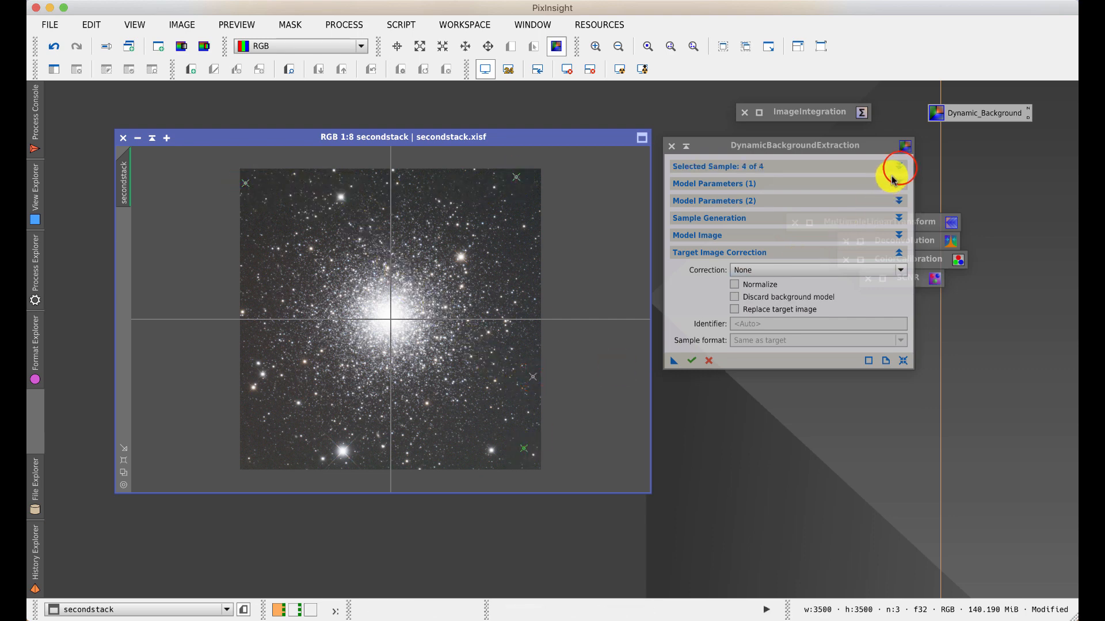
Show the sample details, and try a background sample on the bright star near the image's lower edge before deleting it.
left_click(900, 168)
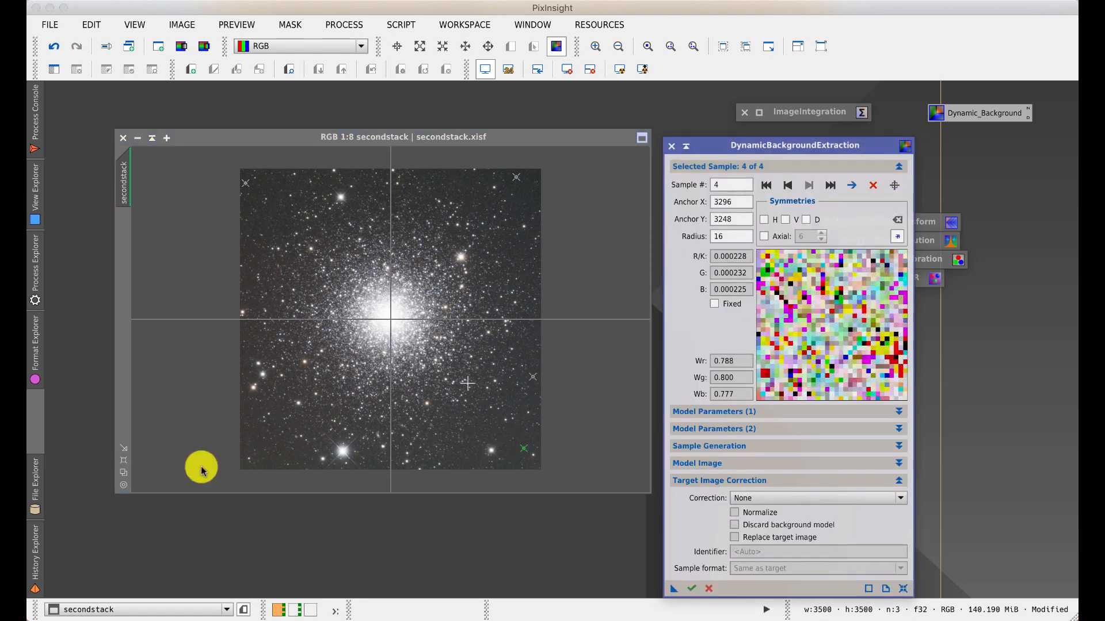
left_click(342, 450)
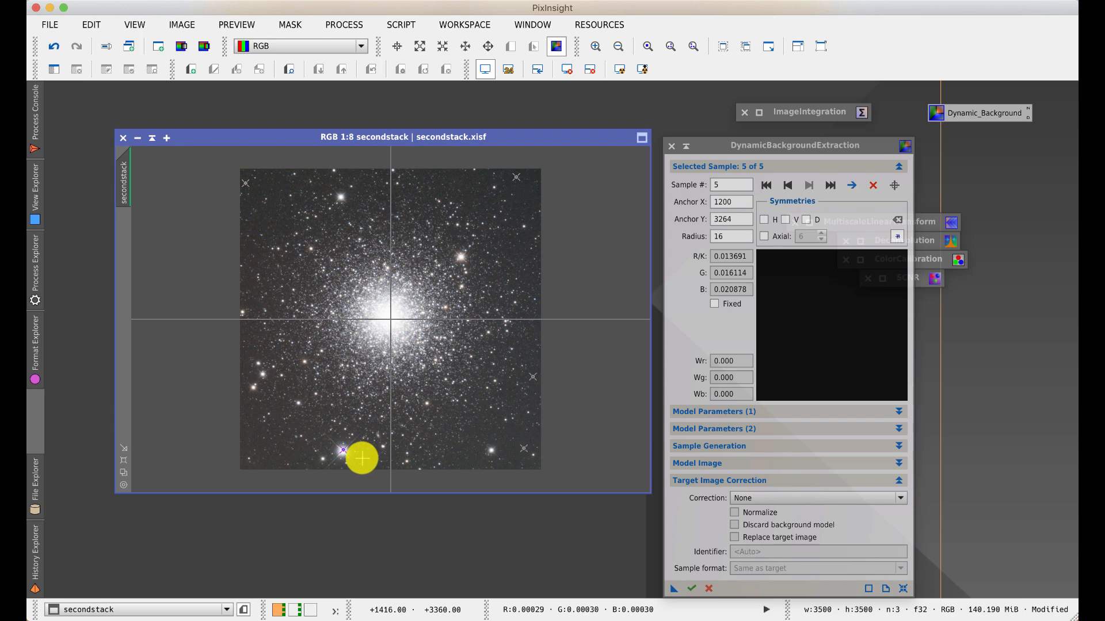
left_click(873, 186)
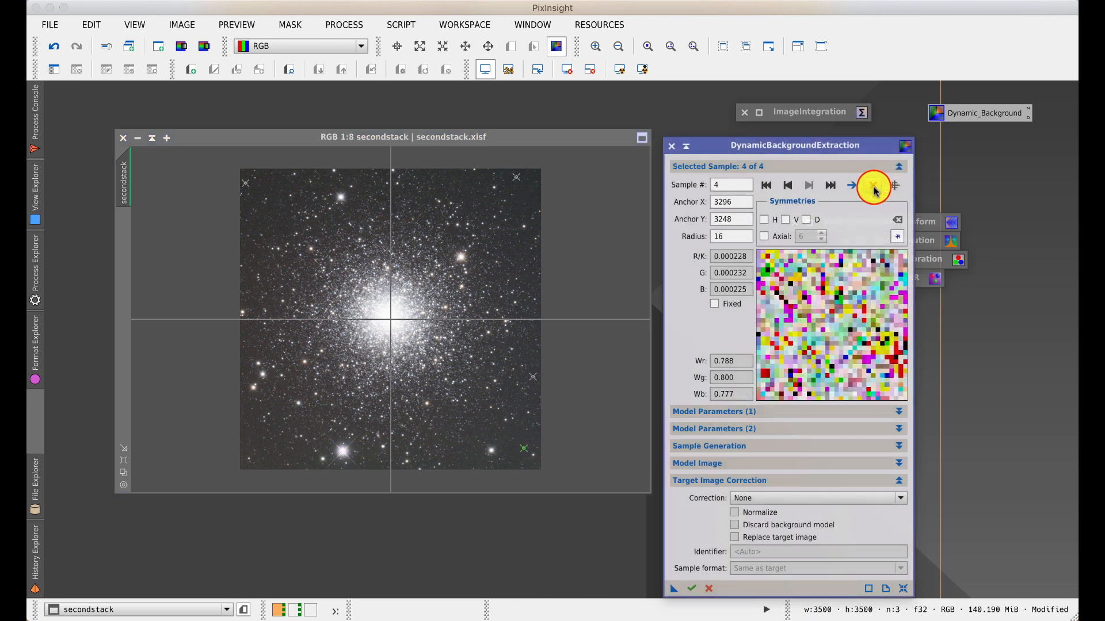
Place seven more background samples on dark sky around the cluster and along the image edges, and collapse the sample details.
left_click(261, 432)
left_click(255, 297)
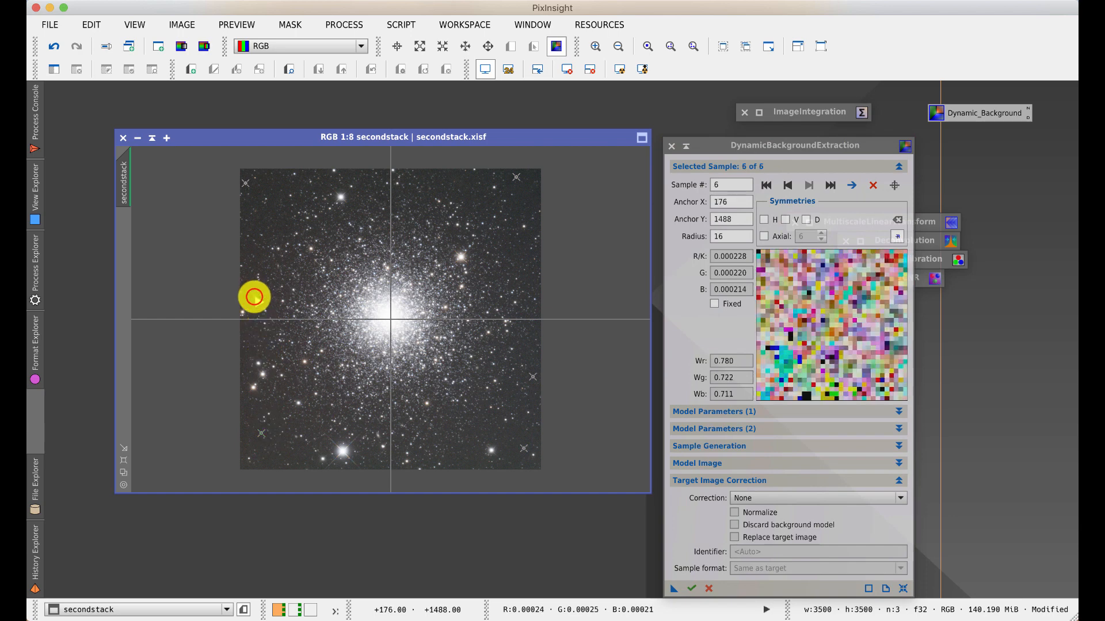
left_click(276, 229)
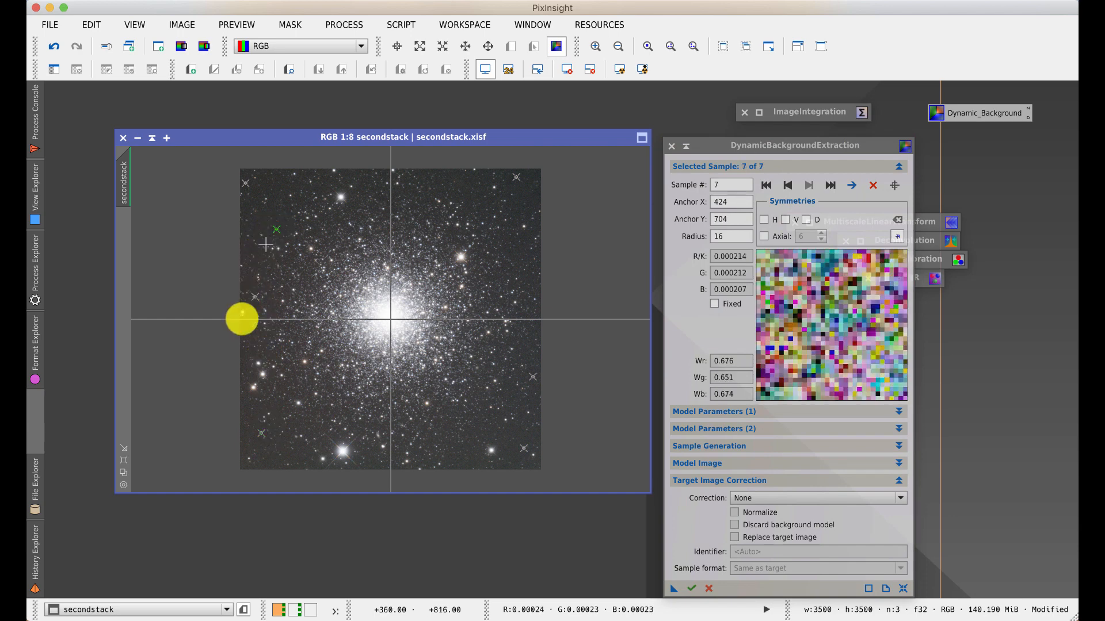
left_click(462, 461)
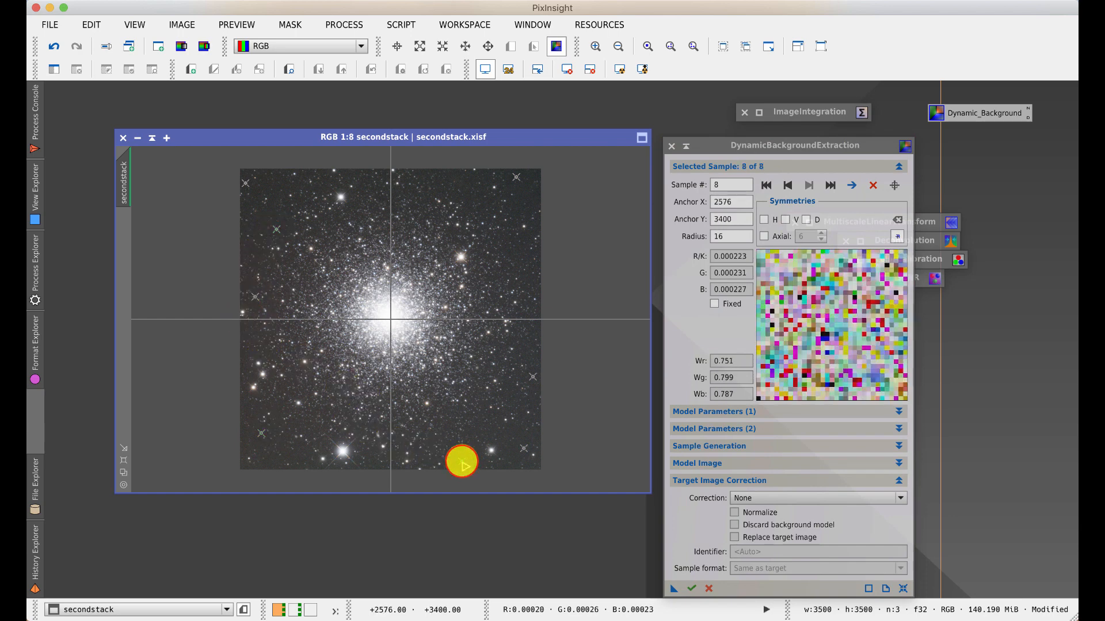
left_click(465, 206)
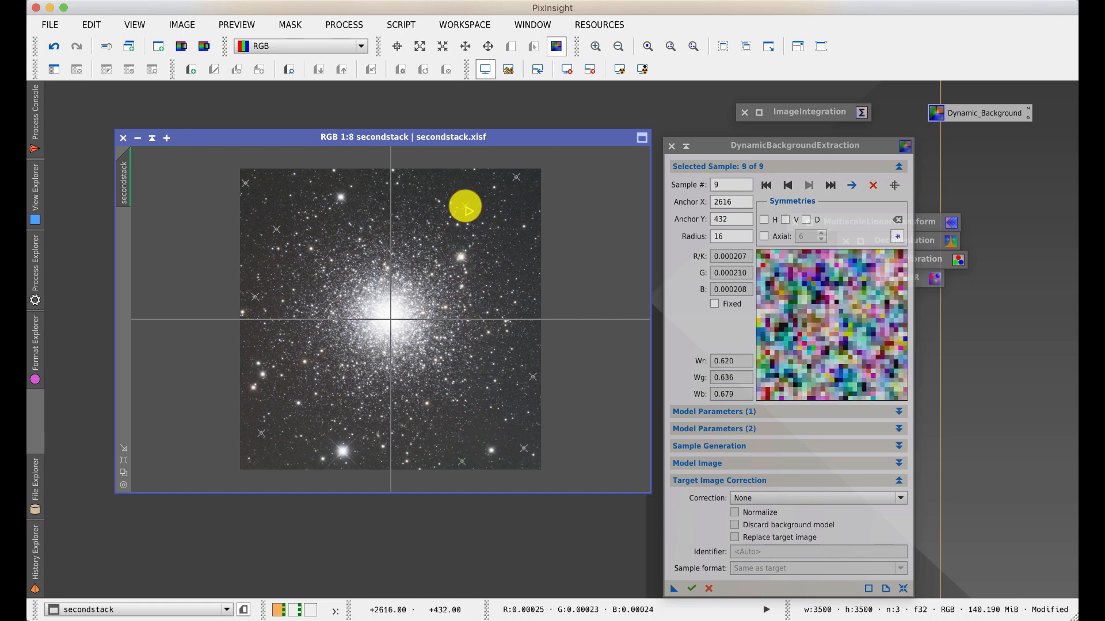
left_click(536, 325)
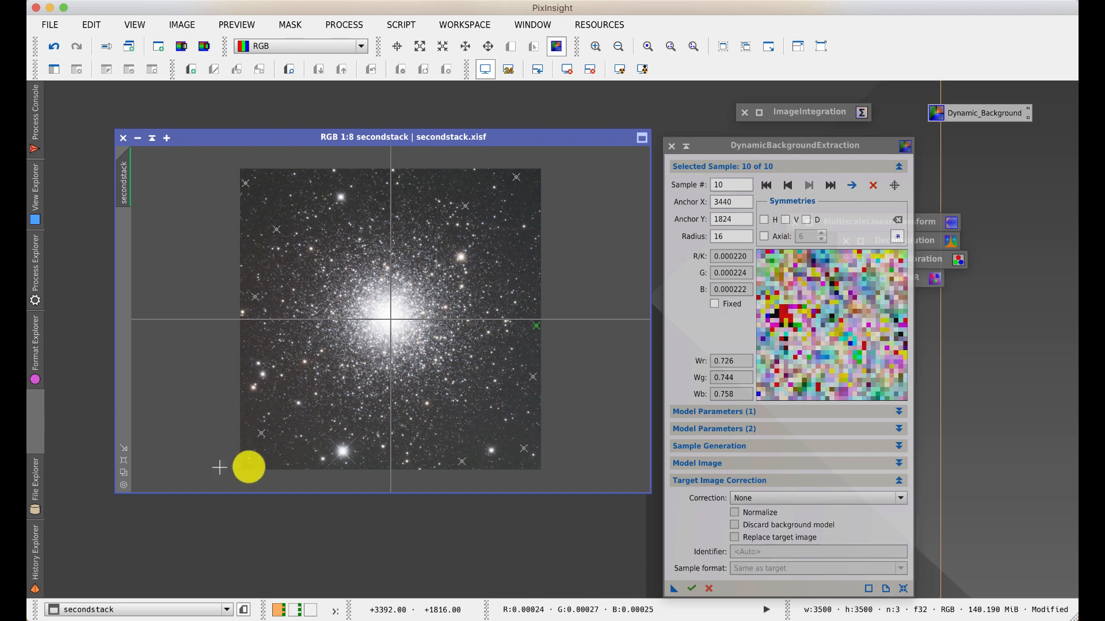
left_click(273, 463)
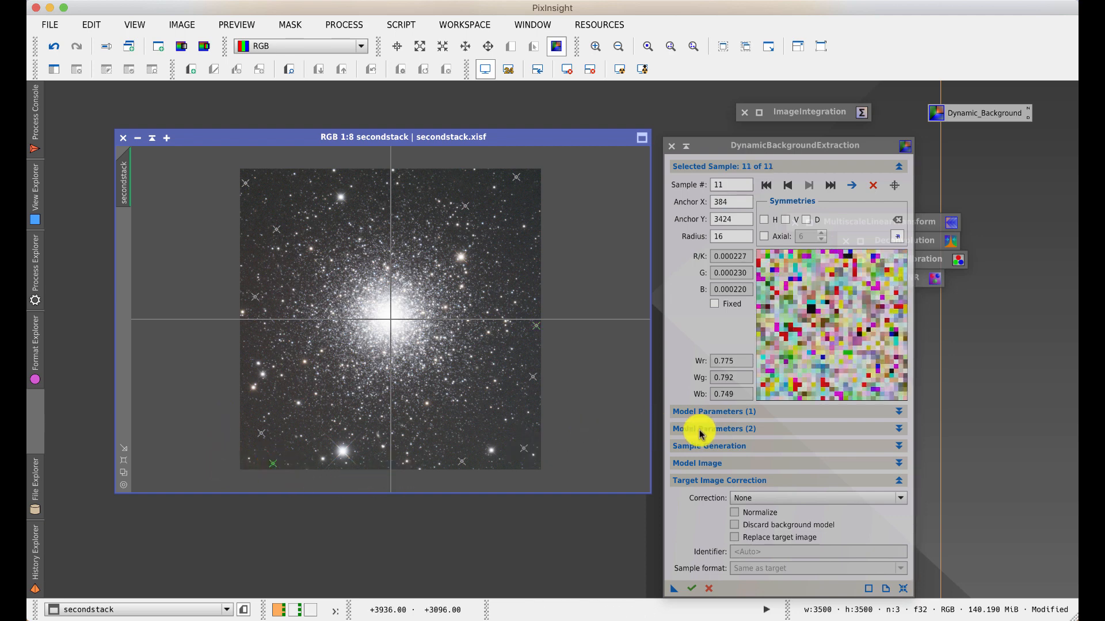
left_click(898, 168)
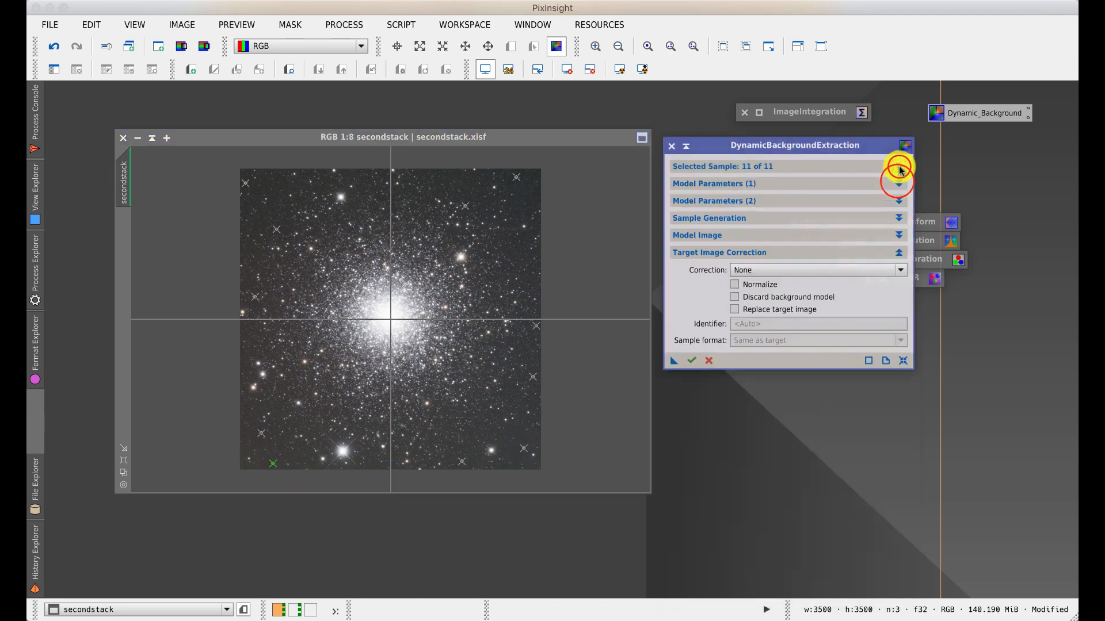
Show the first model parameters, and add three background samples: two along the image's lower edge, including its right corner, and one at the upper edge.
left_click(898, 184)
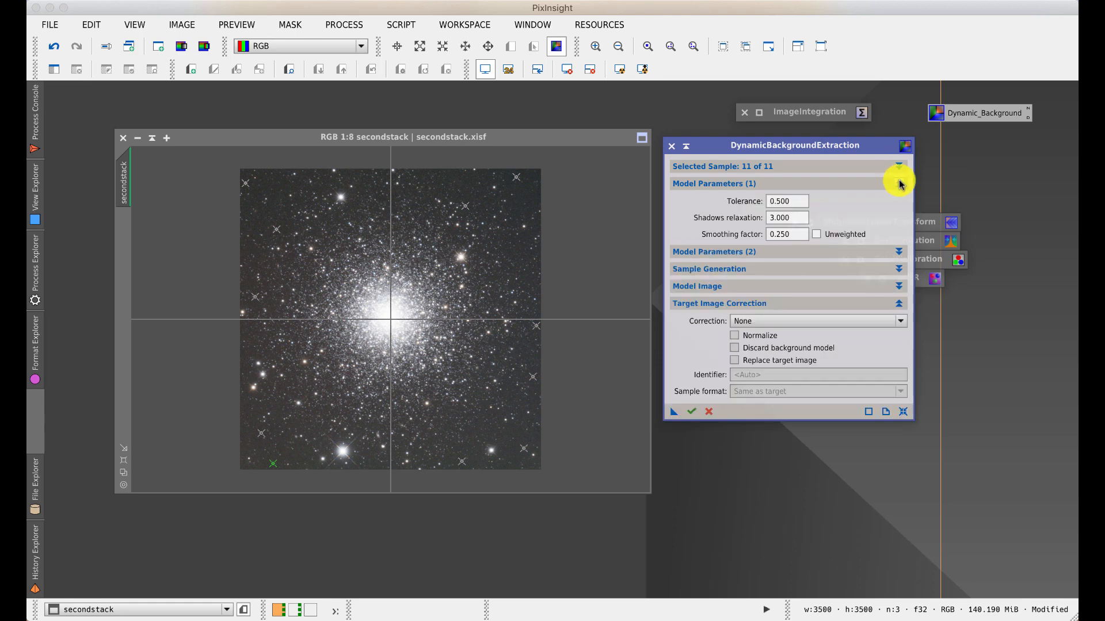
mouse_move(793, 201)
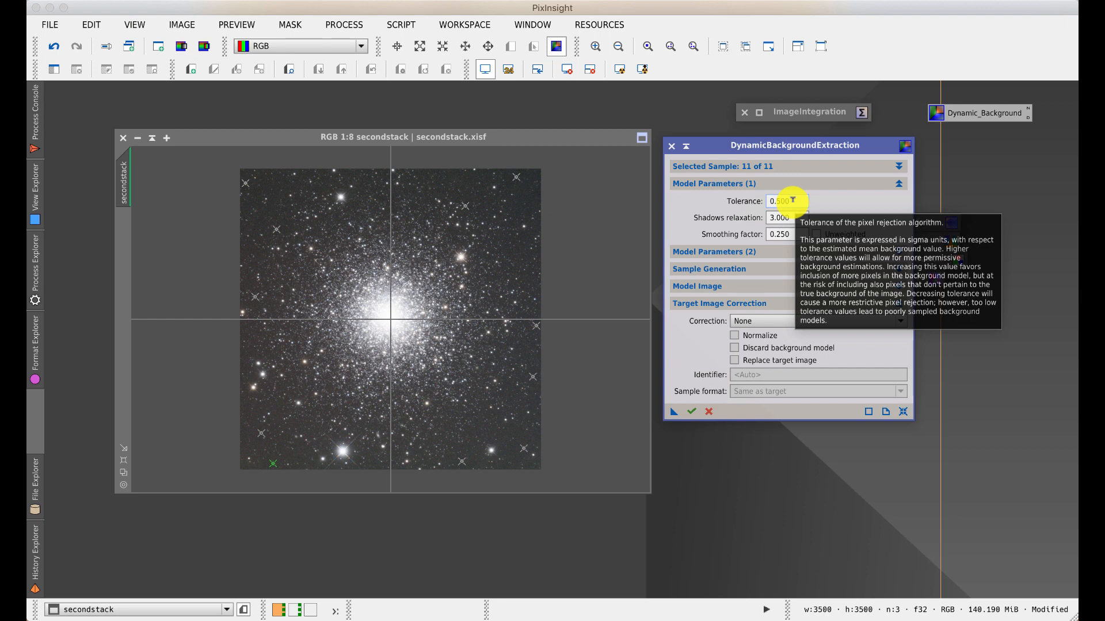
left_click(843, 198)
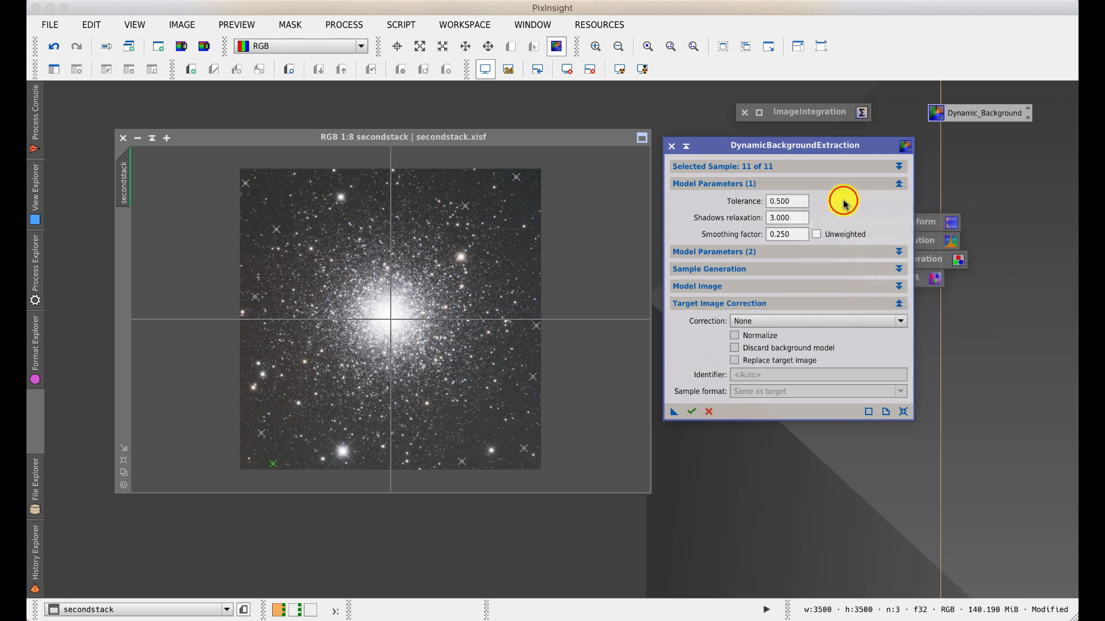
left_click(382, 466)
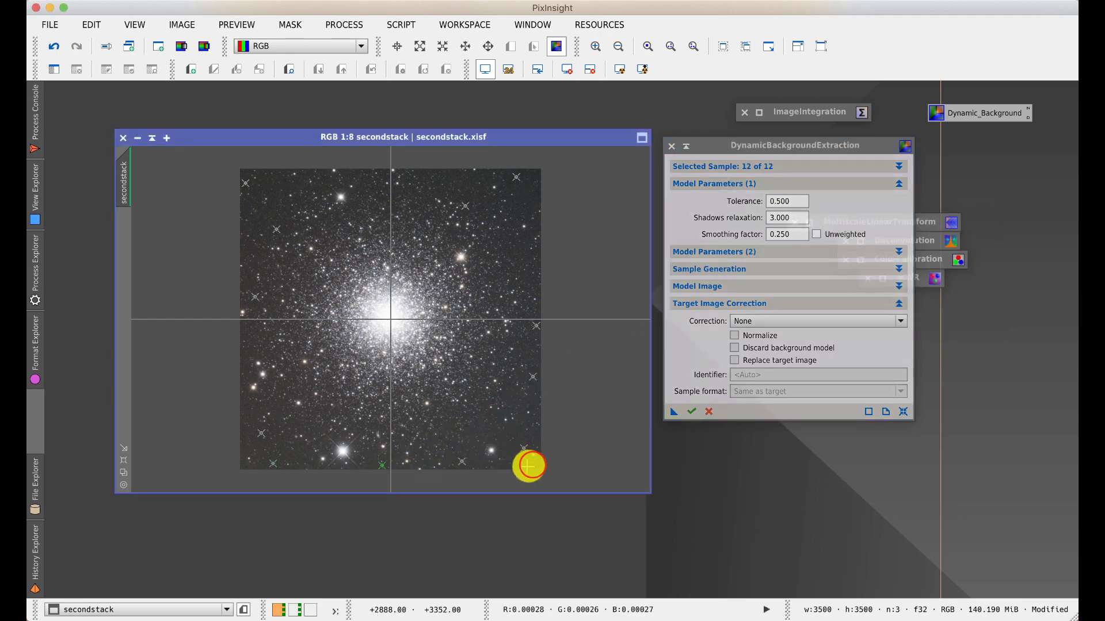
left_click(532, 465)
left_click(413, 170)
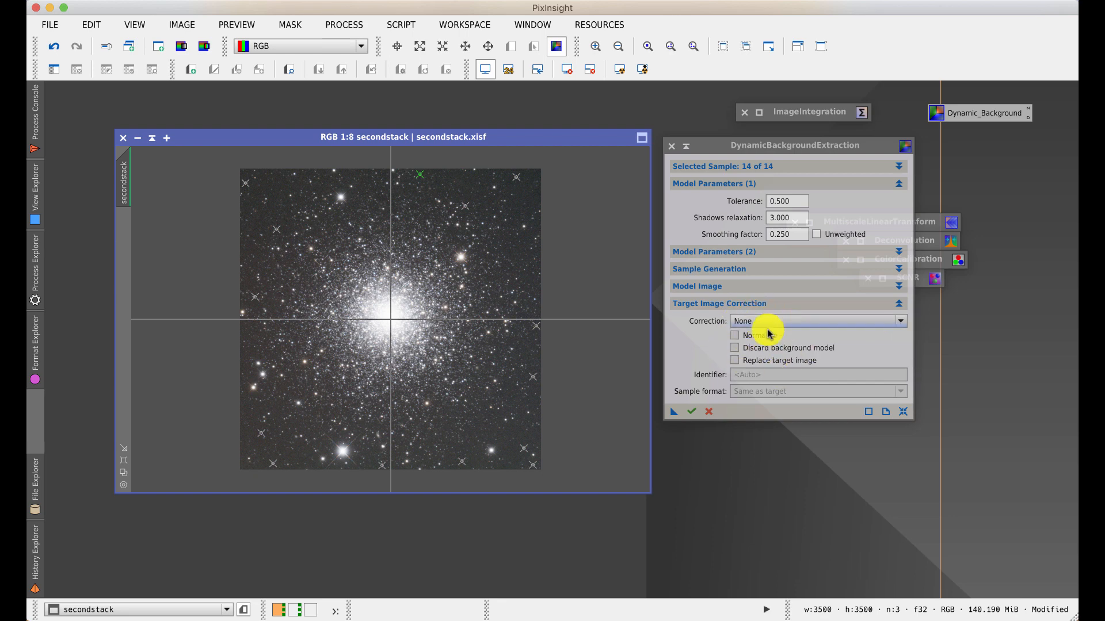
Generate the background model with correction set to None, inspect it with a screen stretch over the main image, and close it.
left_click(691, 412)
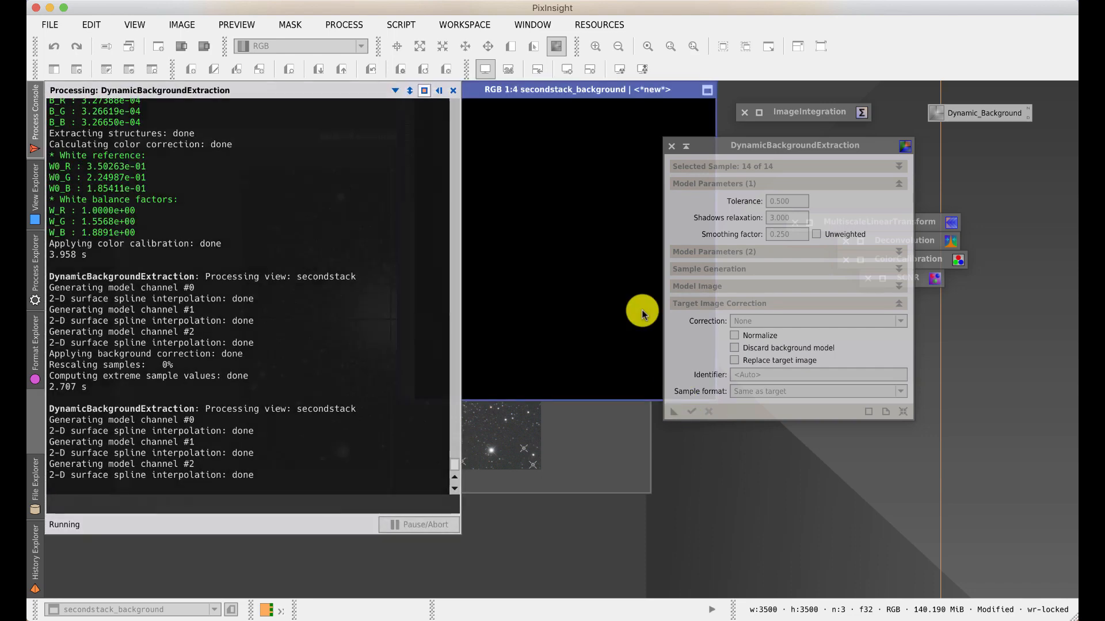
left_click(589, 87)
left_click_drag(589, 87, 424, 167)
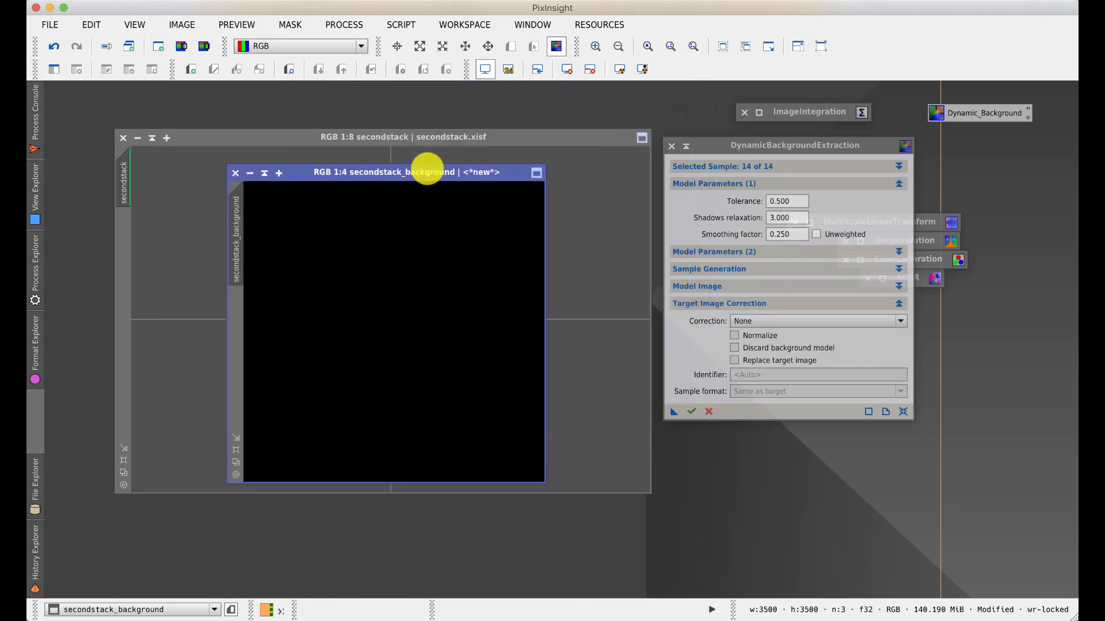
left_click(619, 69)
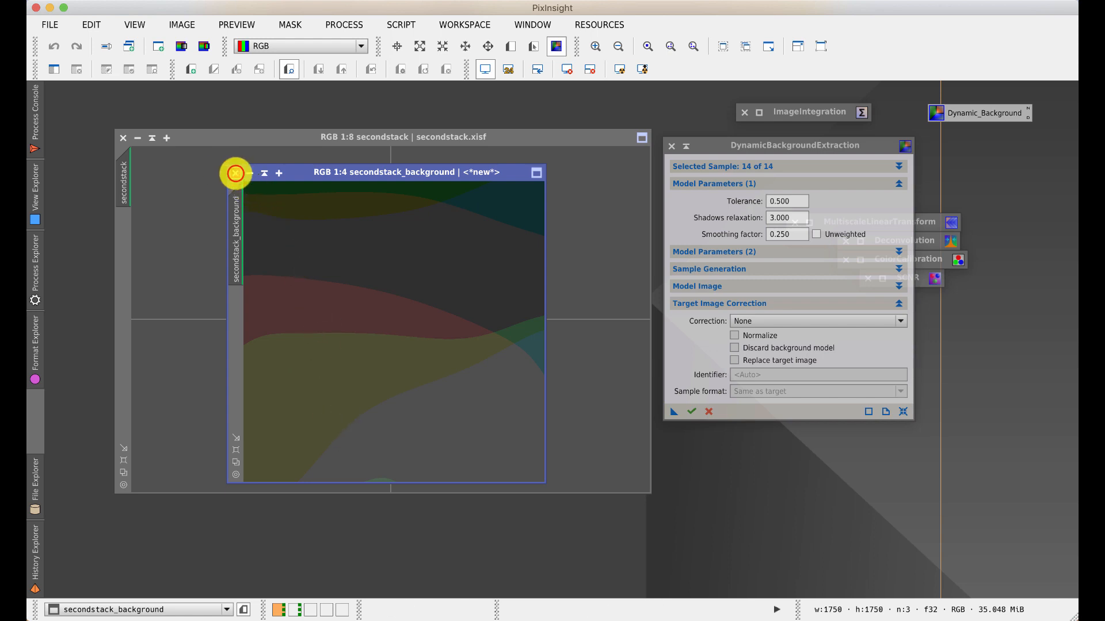
left_click(235, 173)
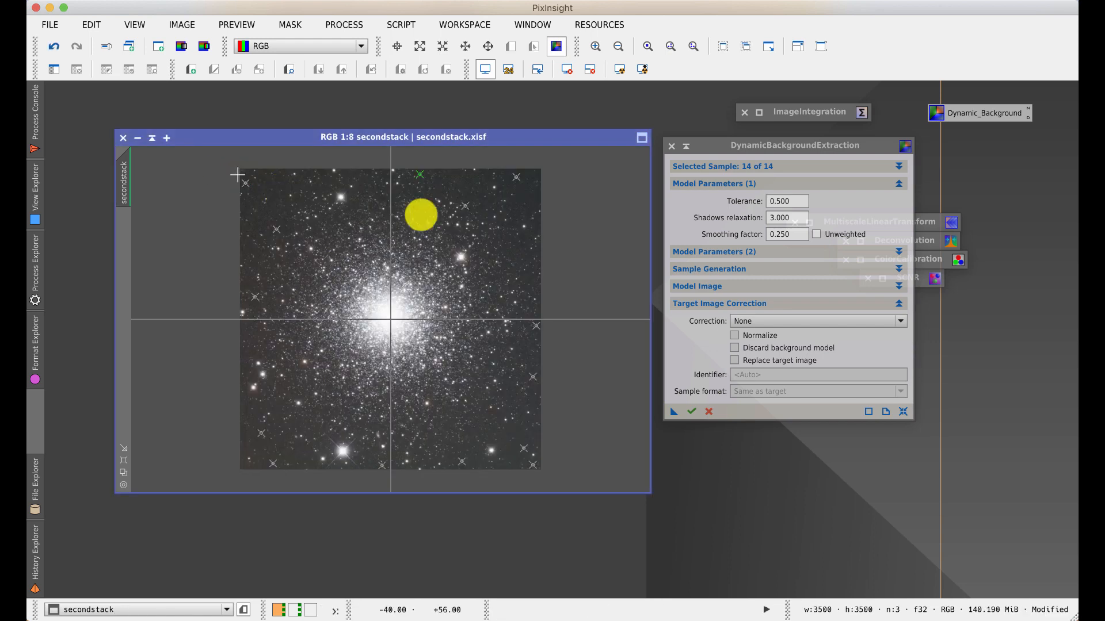
Apply the background extraction to secondstack with Subtraction correction, discarding the background model and replacing the target image, and collapse the process window.
left_click(747, 322)
left_click(748, 345)
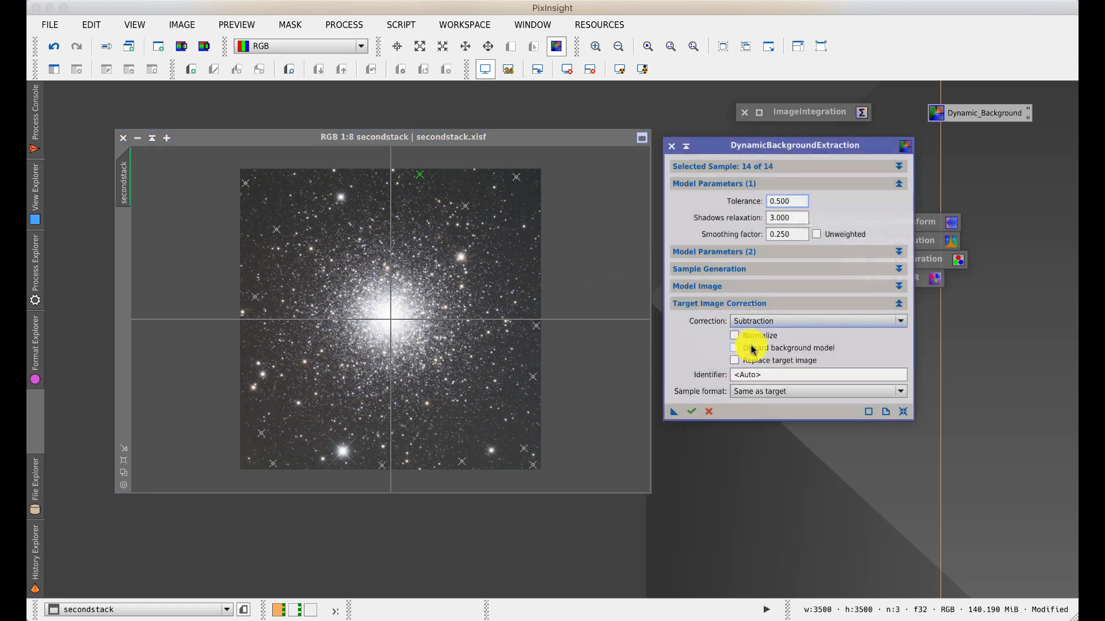
left_click(734, 347)
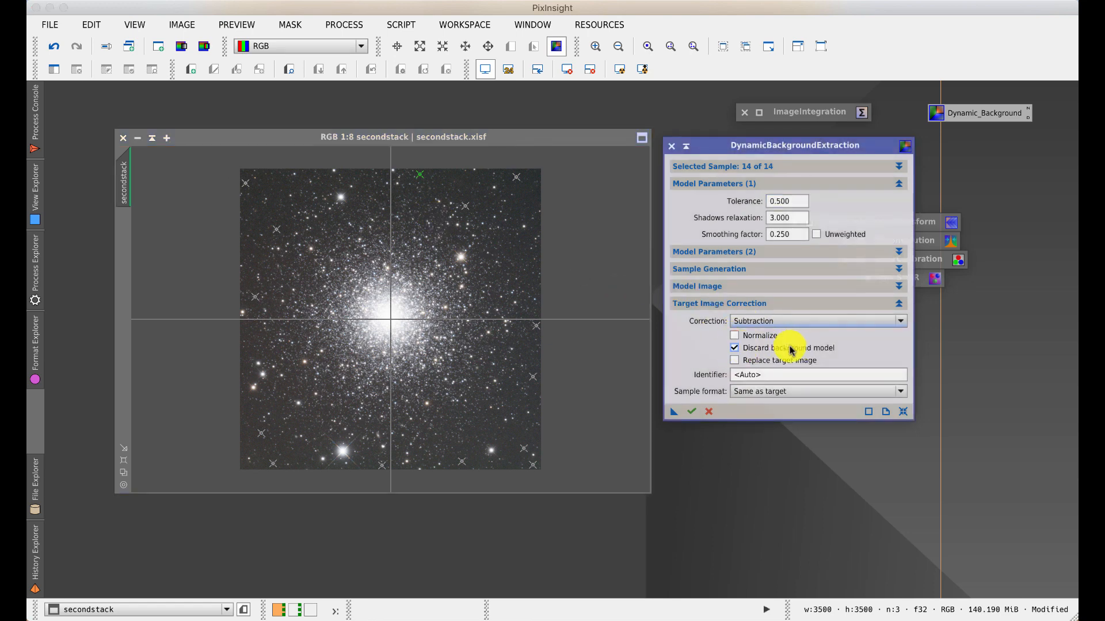
left_click(735, 361)
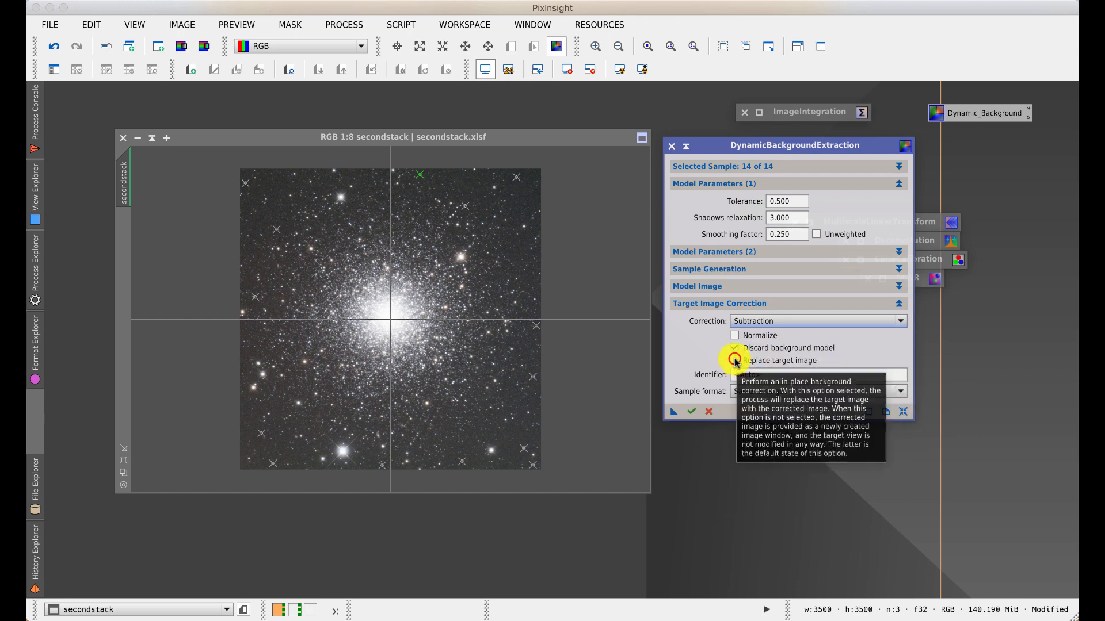
left_click(690, 412)
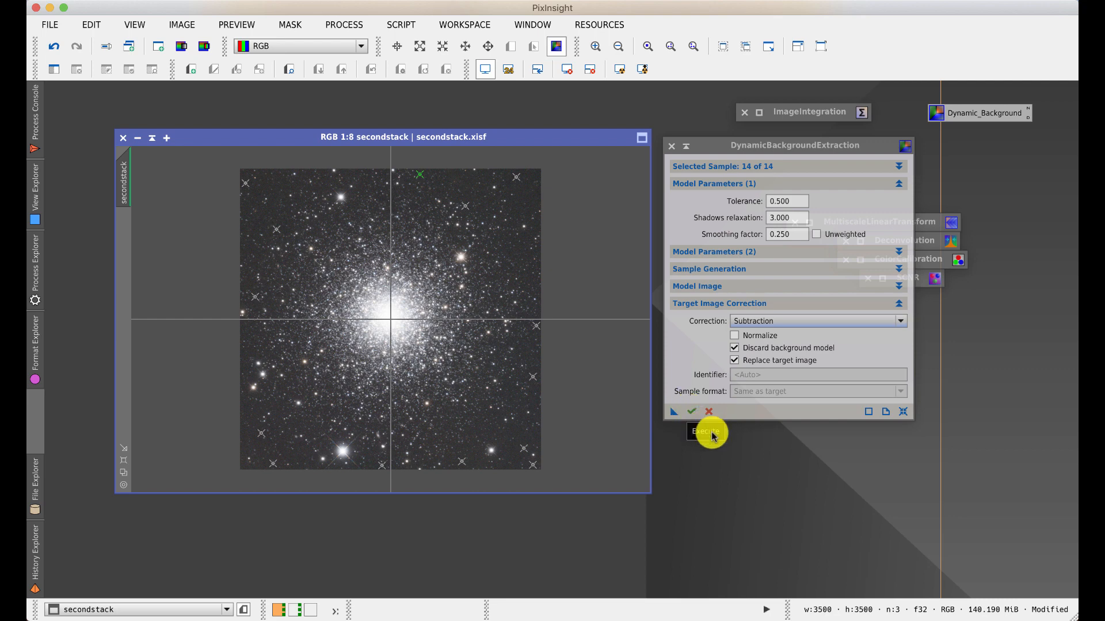
left_click(688, 147)
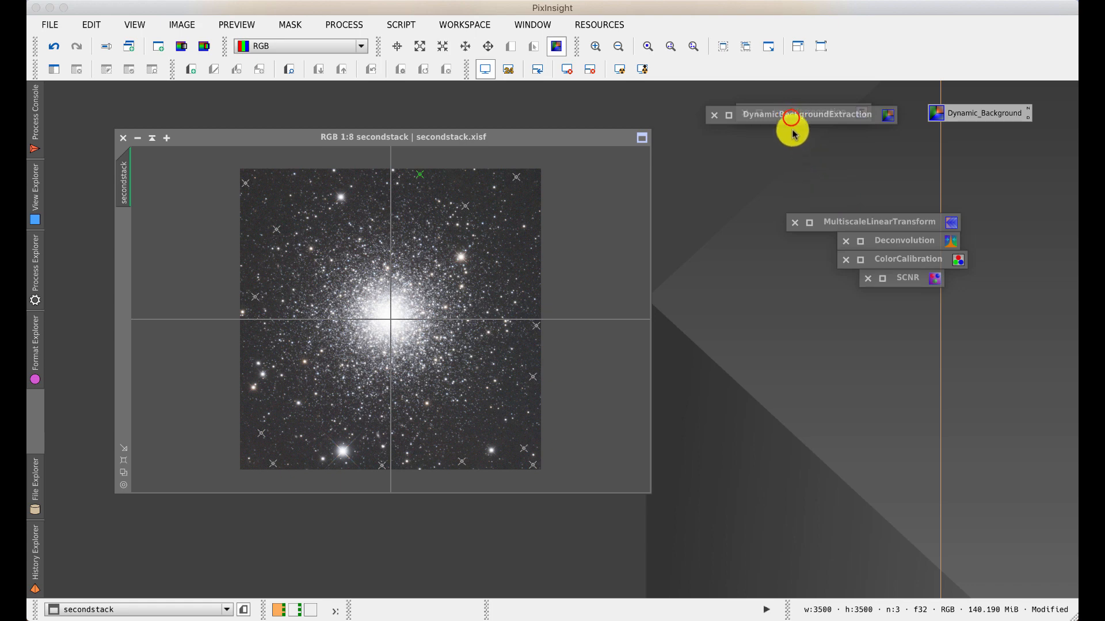
left_click_drag(791, 118, 808, 169)
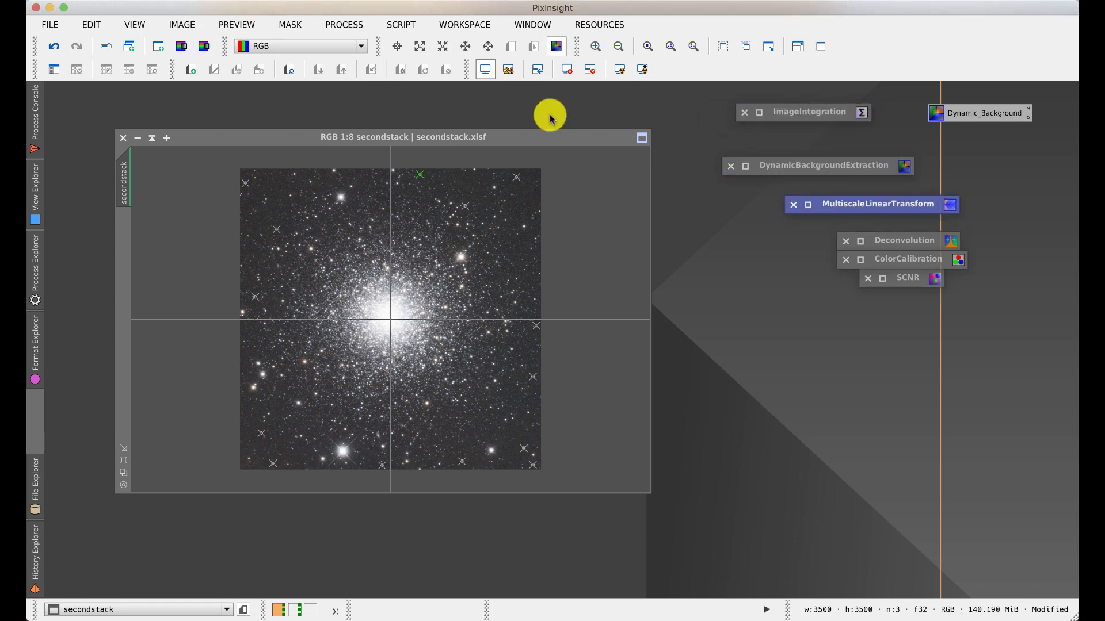
Expand MultiscaleLinearTransform to review its noise reduction settings for layer 3, and close it without applying.
double_click(846, 204)
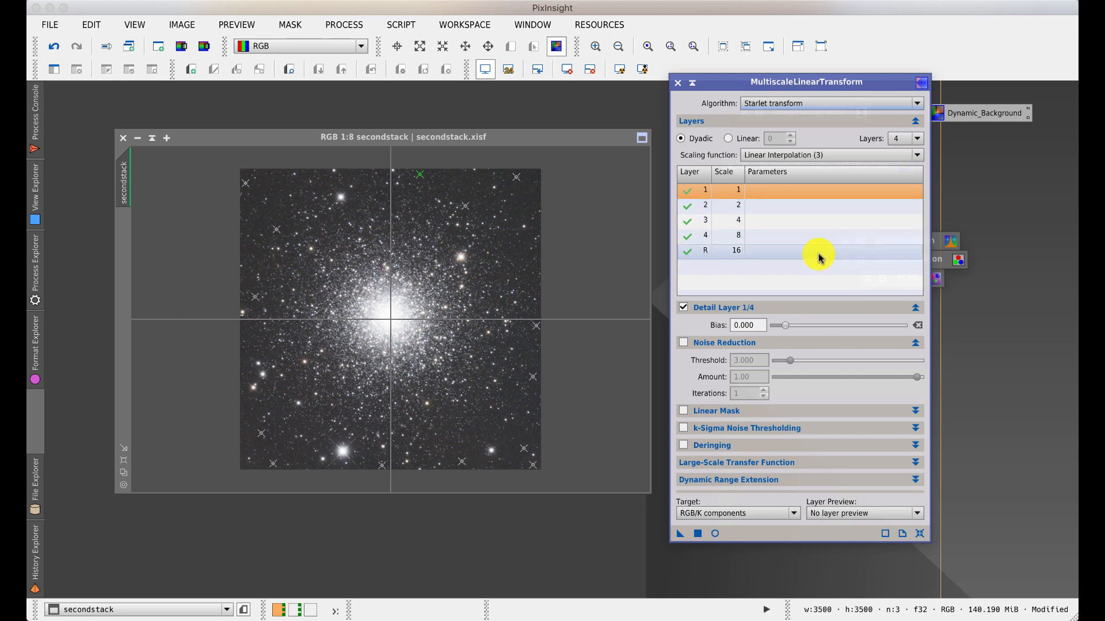
left_click(781, 222)
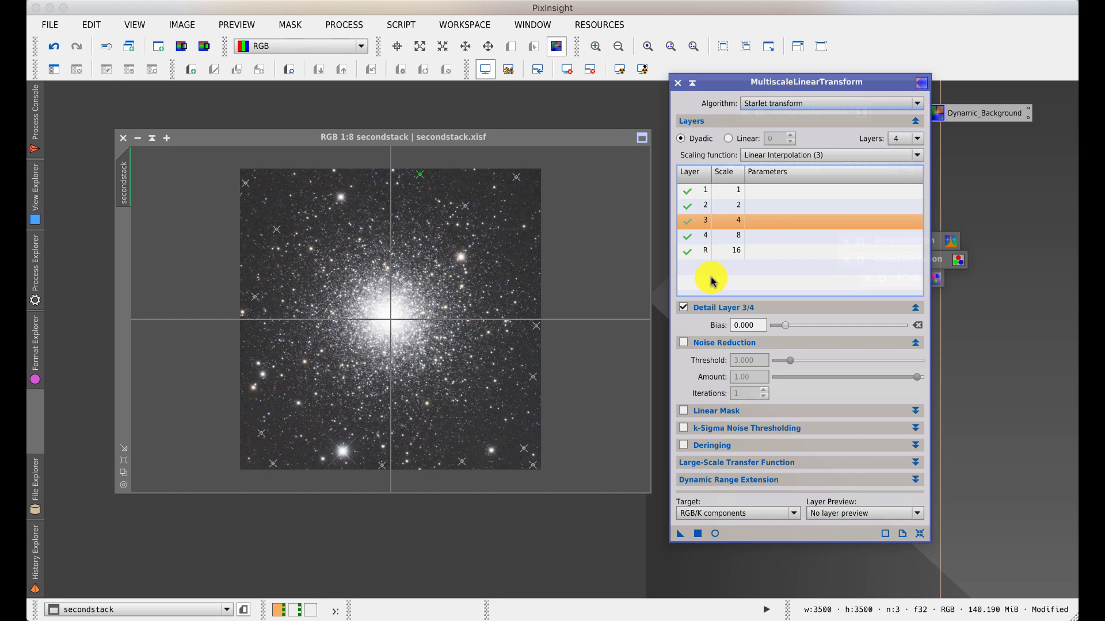
left_click(678, 82)
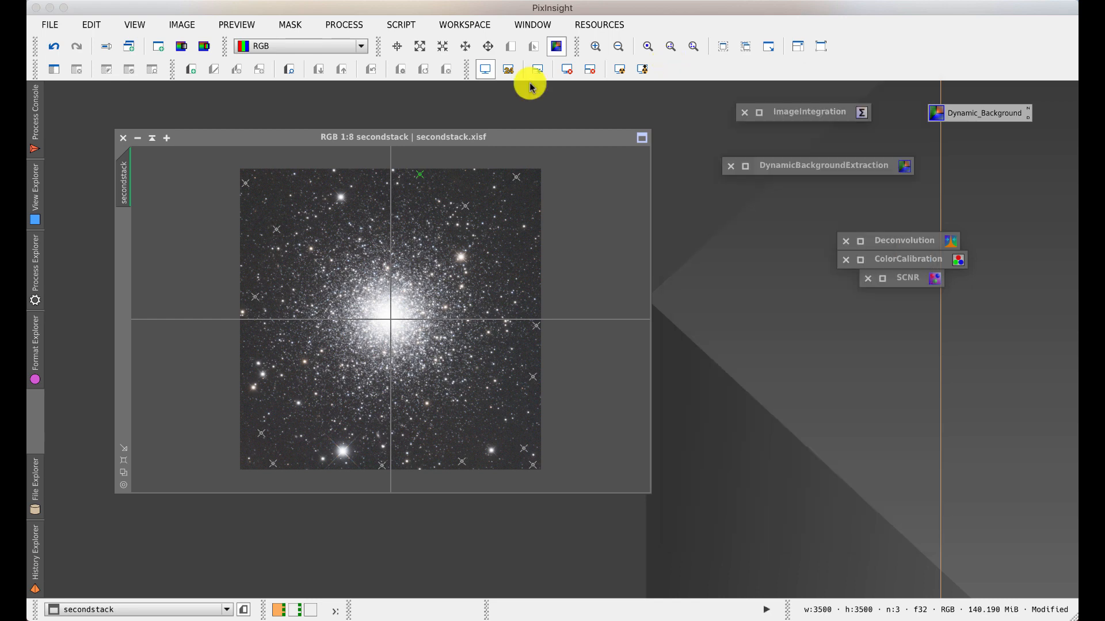
Open the MureDenoise script beside the image, and select hastack as the image view.
left_click(401, 31)
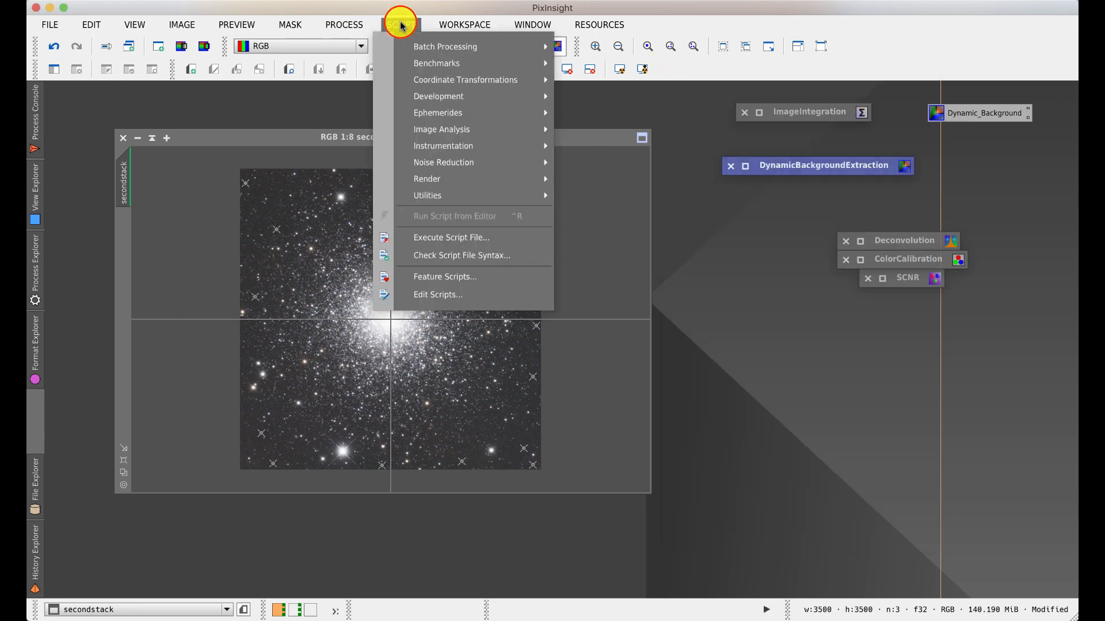
mouse_move(445, 169)
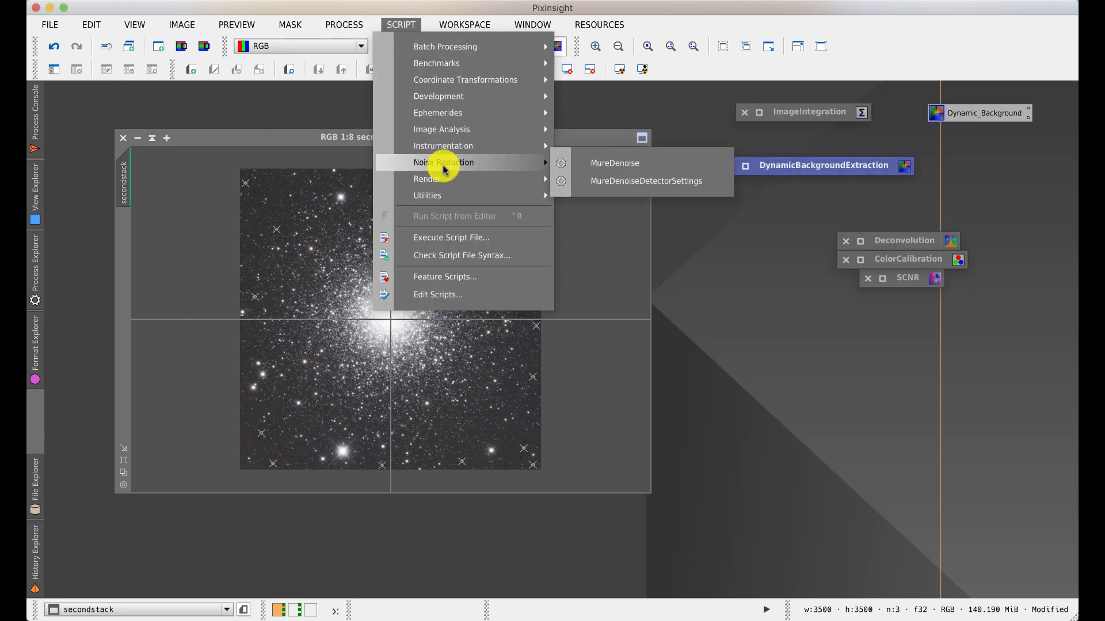
left_click(632, 166)
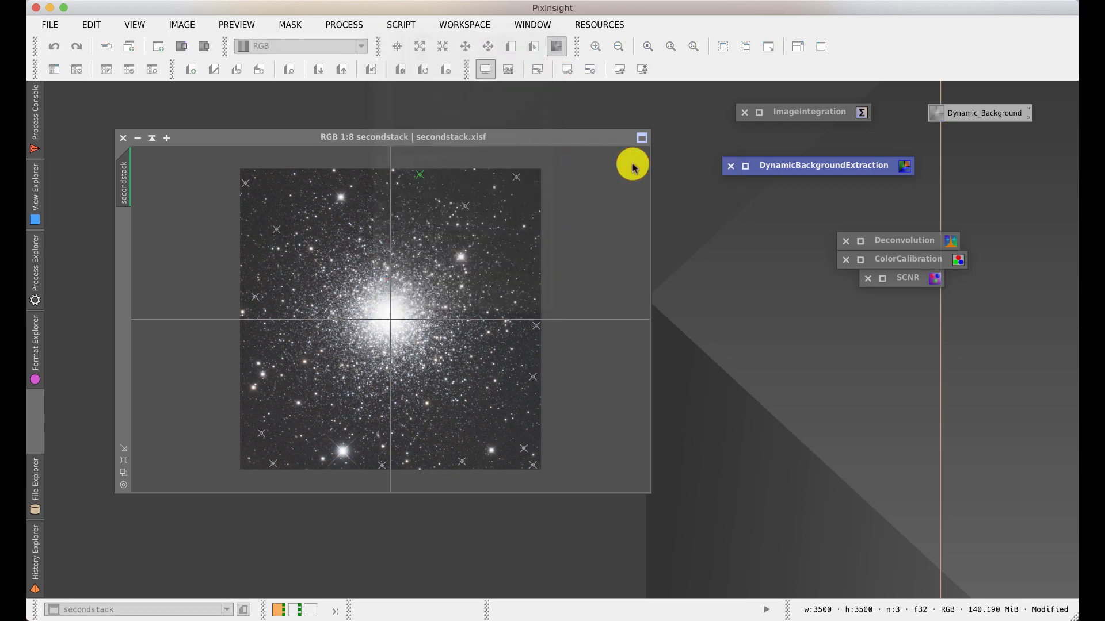
left_click_drag(499, 136, 738, 166)
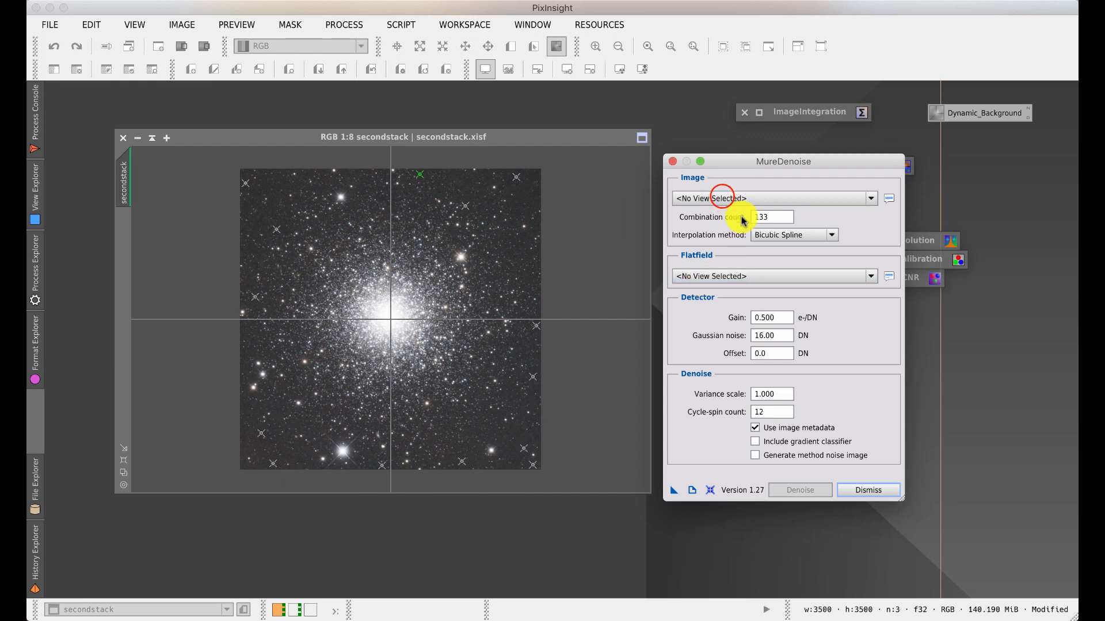
left_click(722, 198)
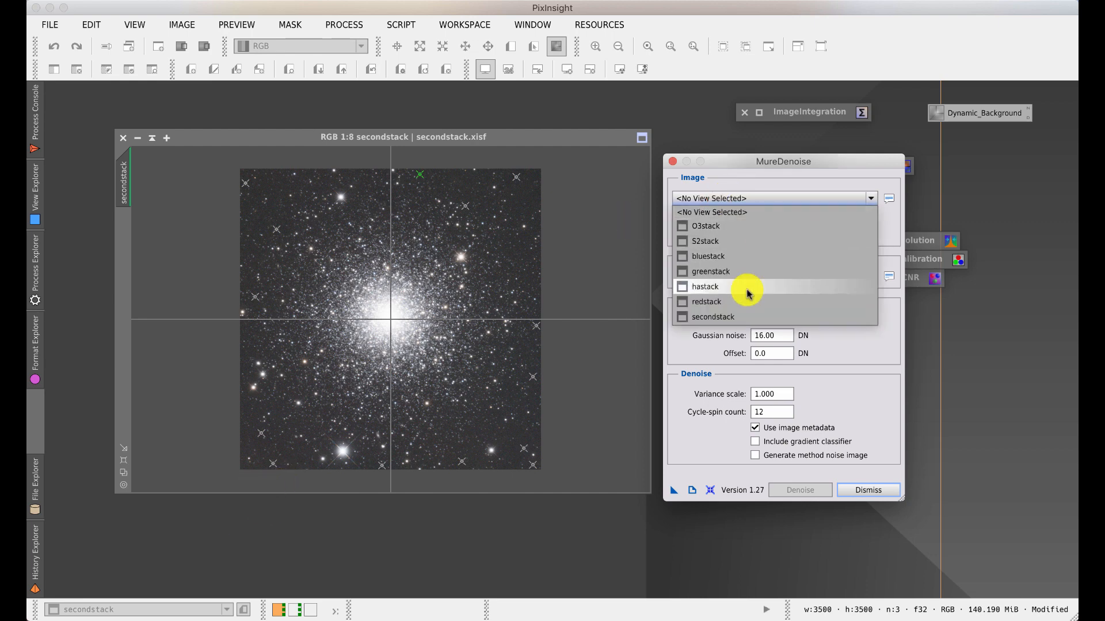
left_click(712, 291)
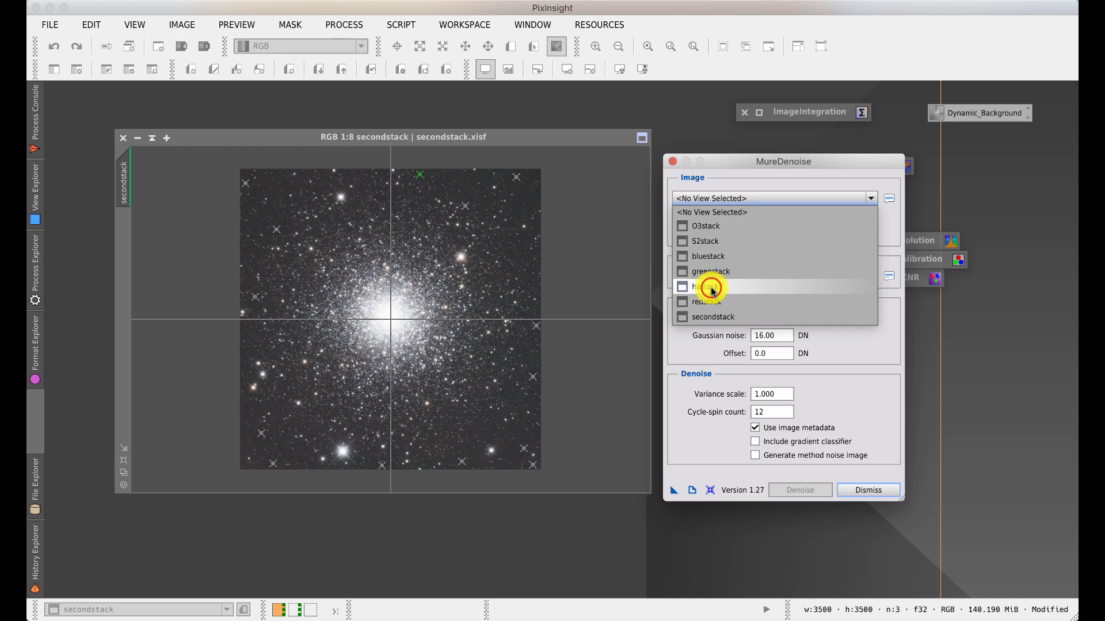
Set the MureDenoise combination count to 50 and the interpolation method to Lanczos-3, and review the detector and denoise settings.
left_click(778, 218)
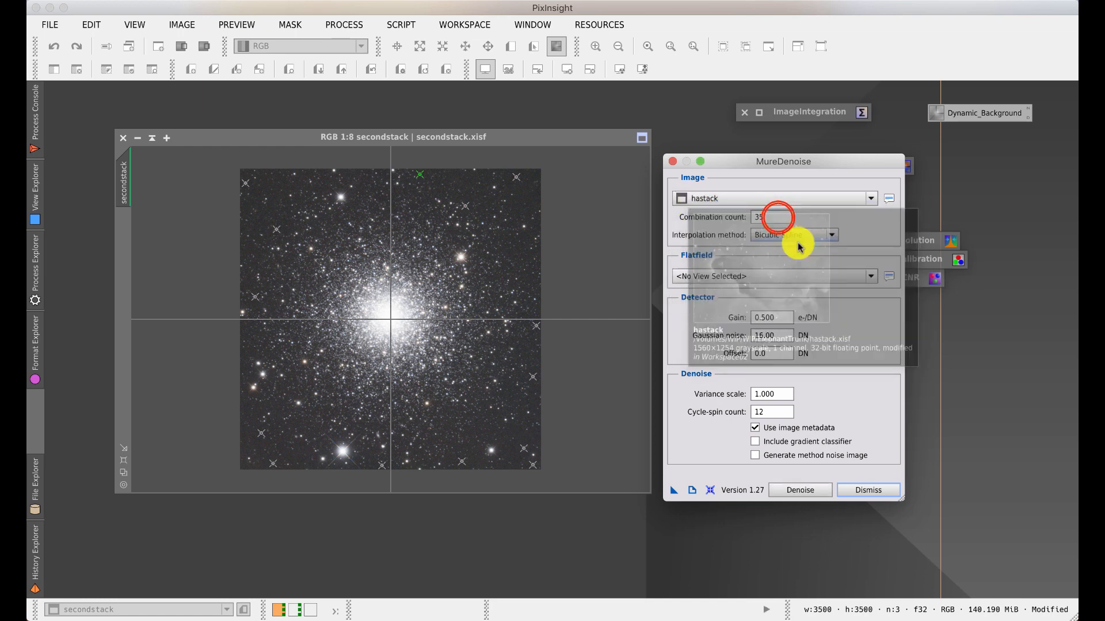
double_click(779, 218)
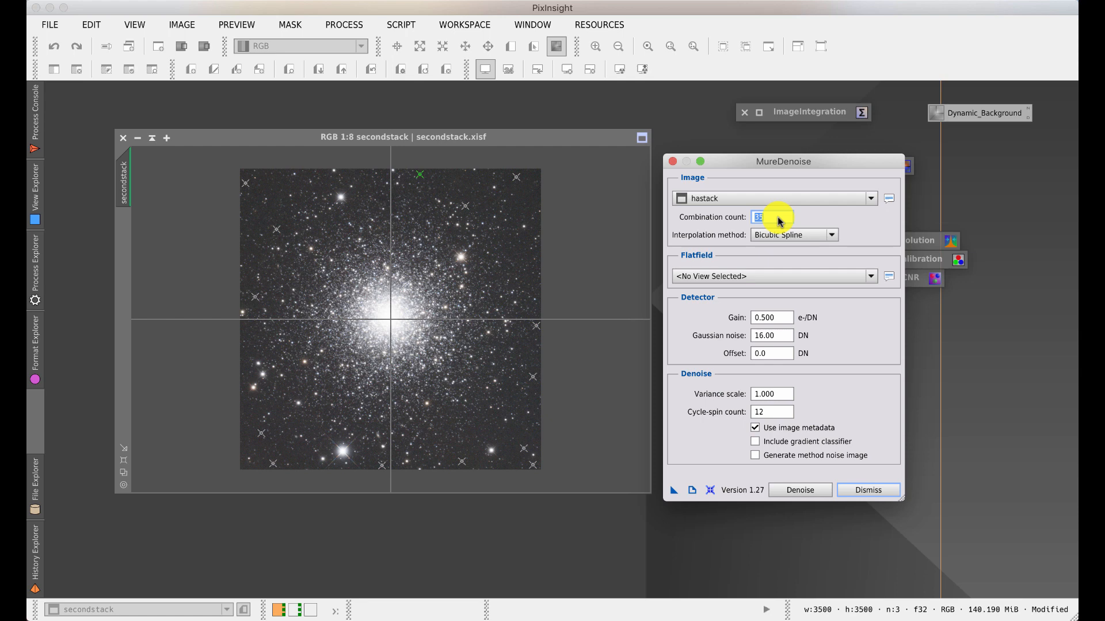
type("50")
left_click(802, 236)
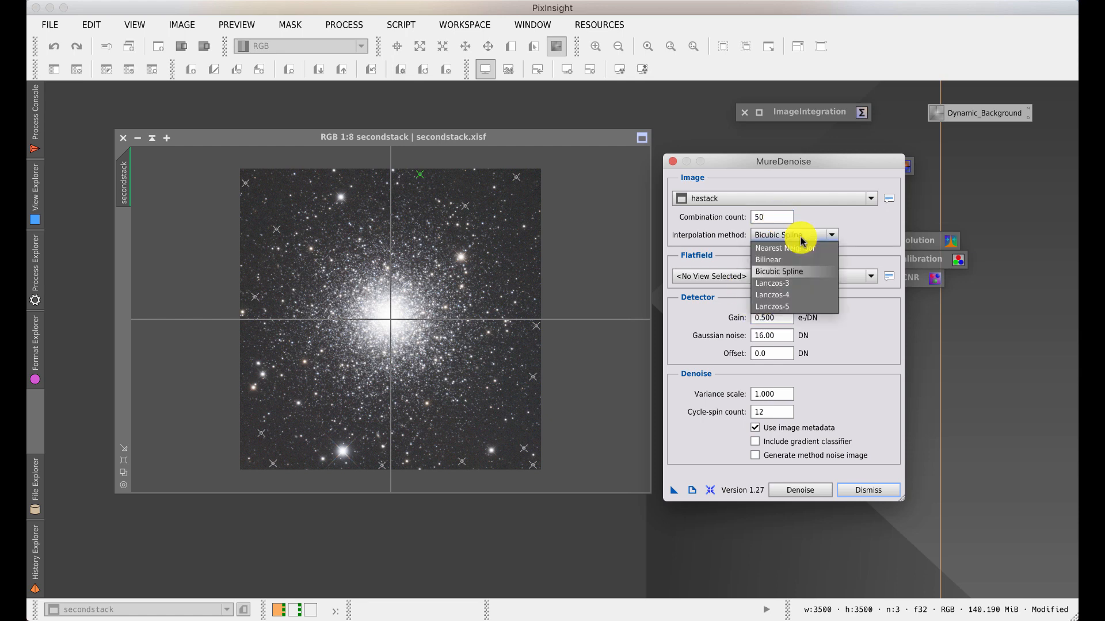
left_click(789, 285)
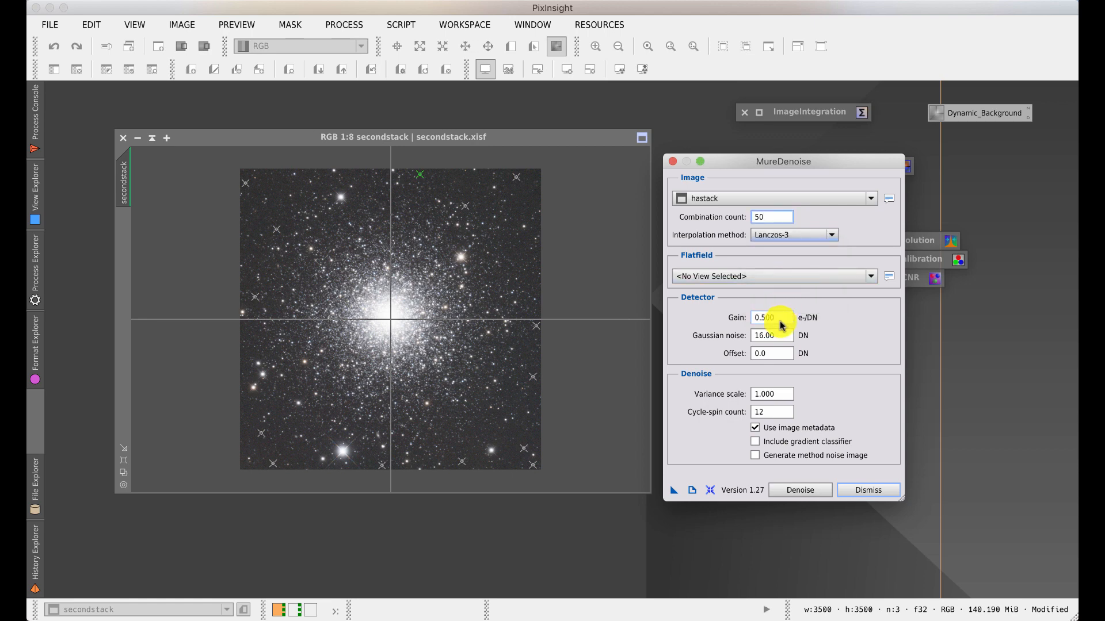
mouse_move(782, 321)
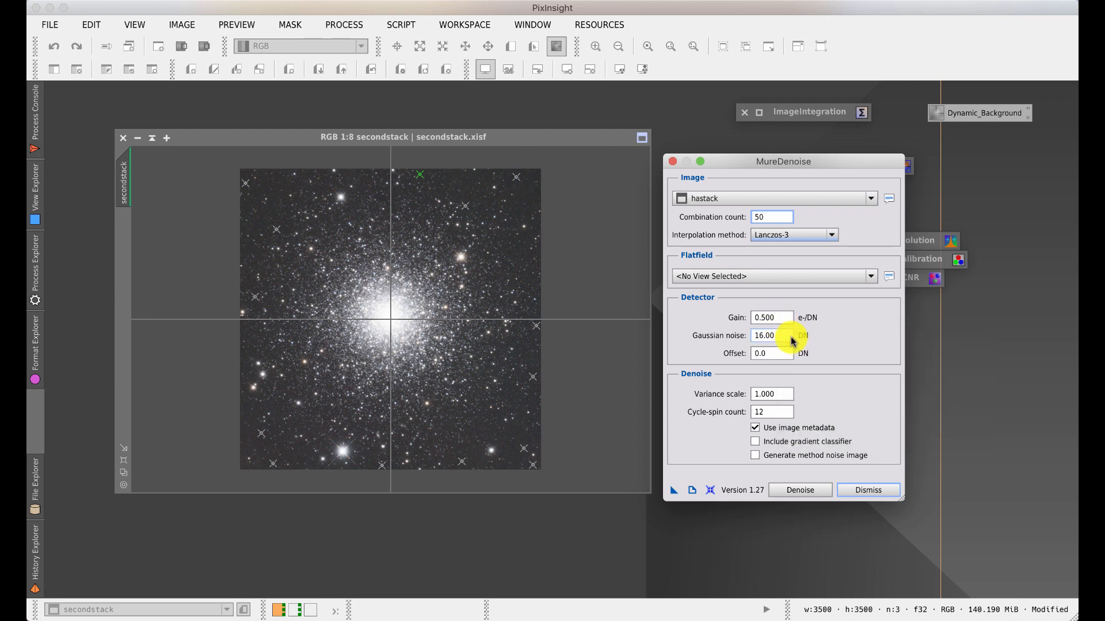
mouse_move(780, 340)
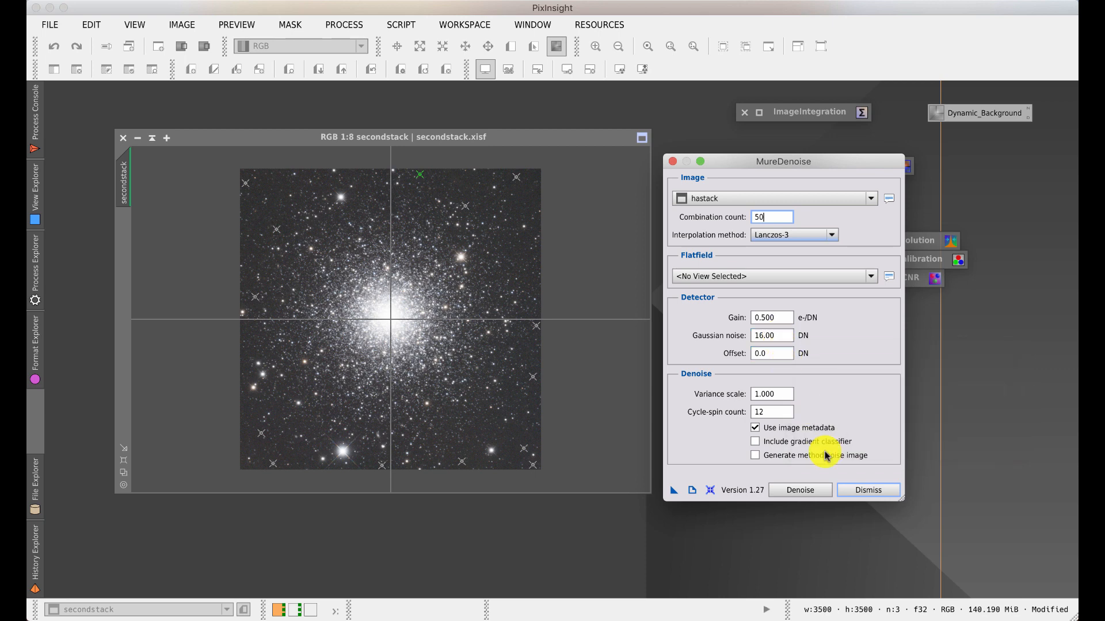
left_click(802, 490)
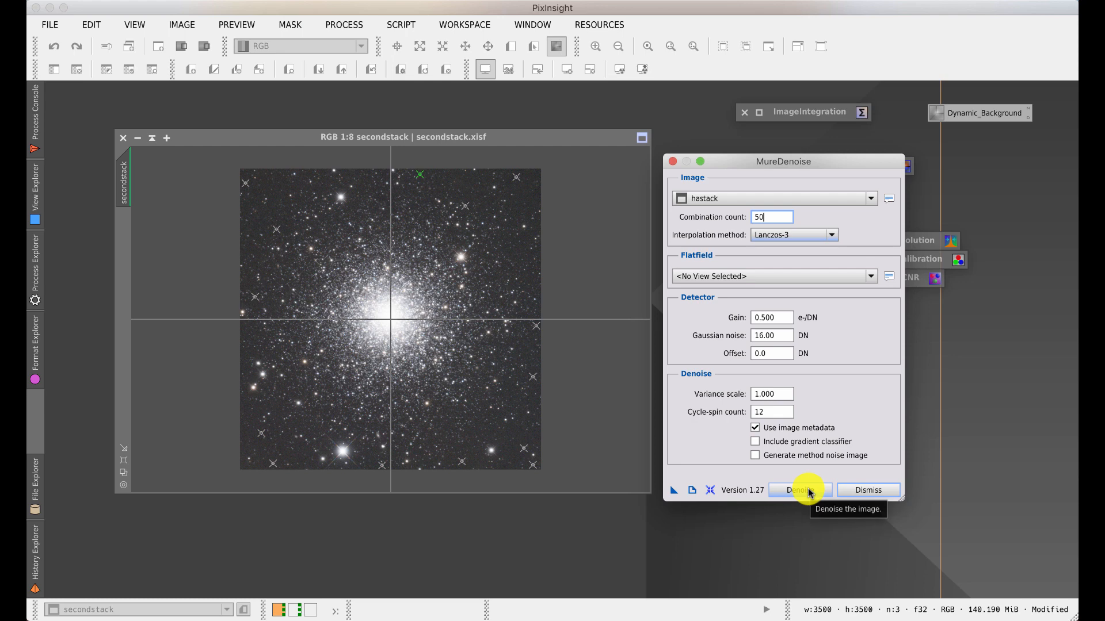